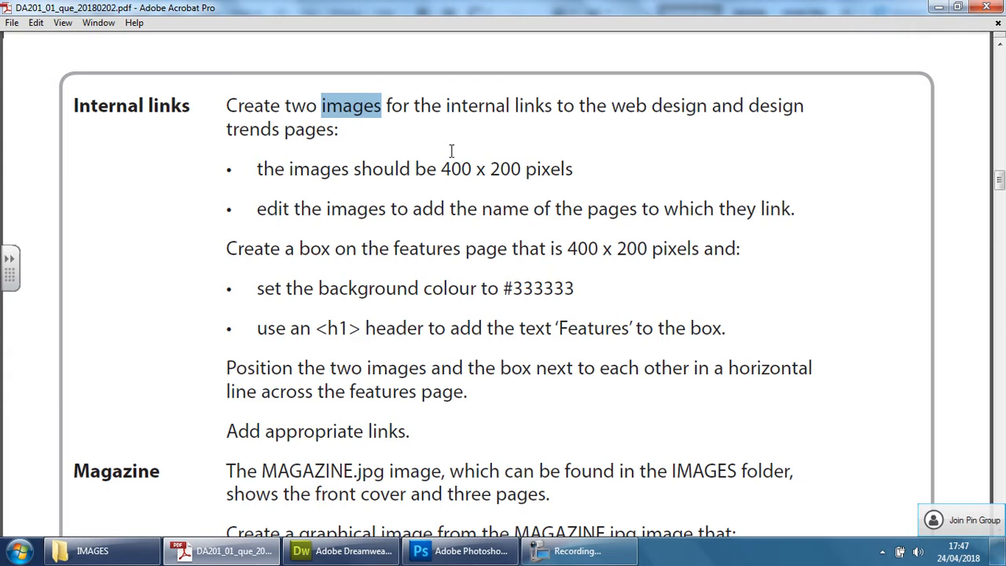
Examine the brief's internal links requirements for the image size and page names, and the site's list of required pages
drag(441, 169, 573, 168)
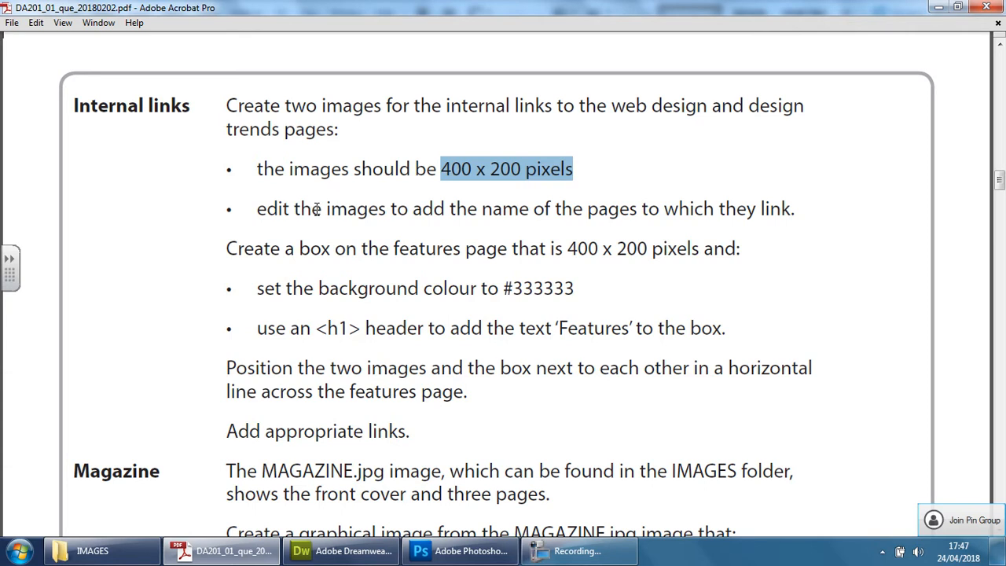
scroll(380, 304, up, 1)
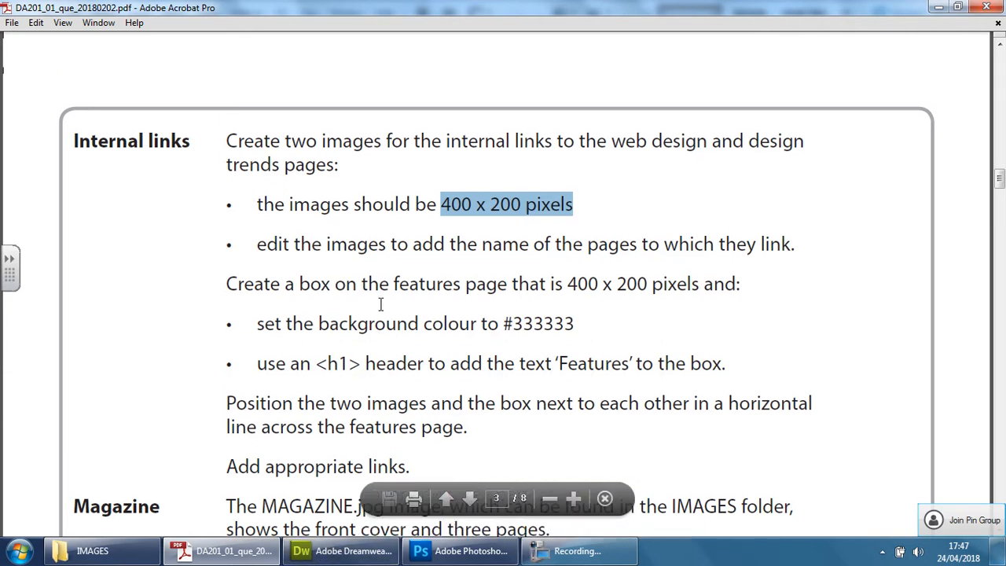
scroll(381, 304, up, 15)
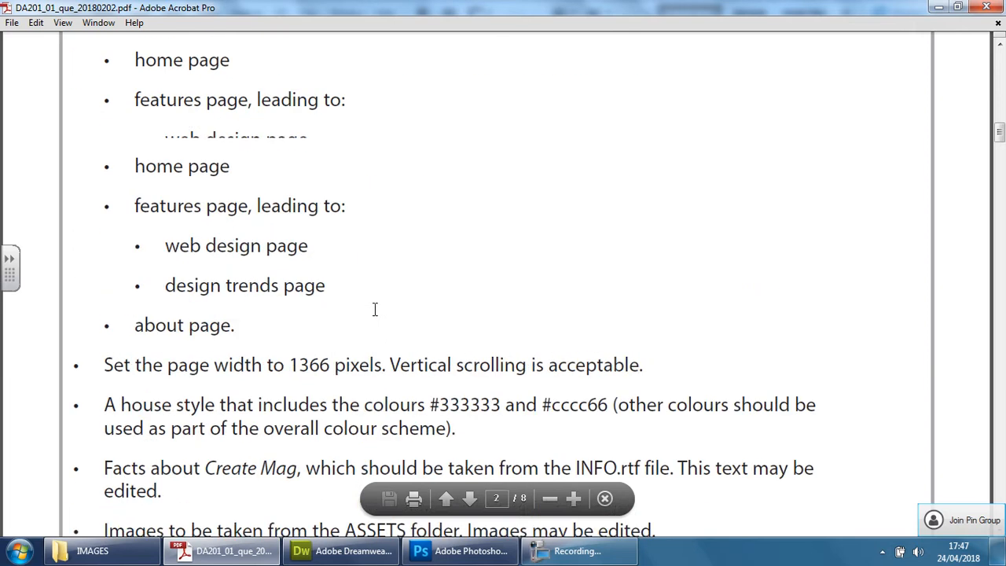
scroll(377, 314, up, 1)
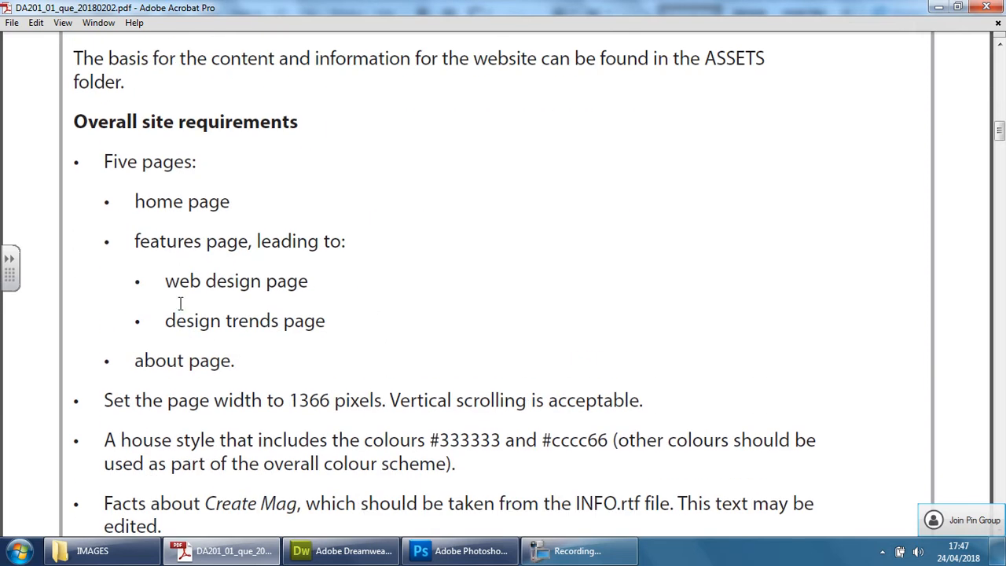
drag(183, 283, 315, 286)
drag(170, 321, 324, 330)
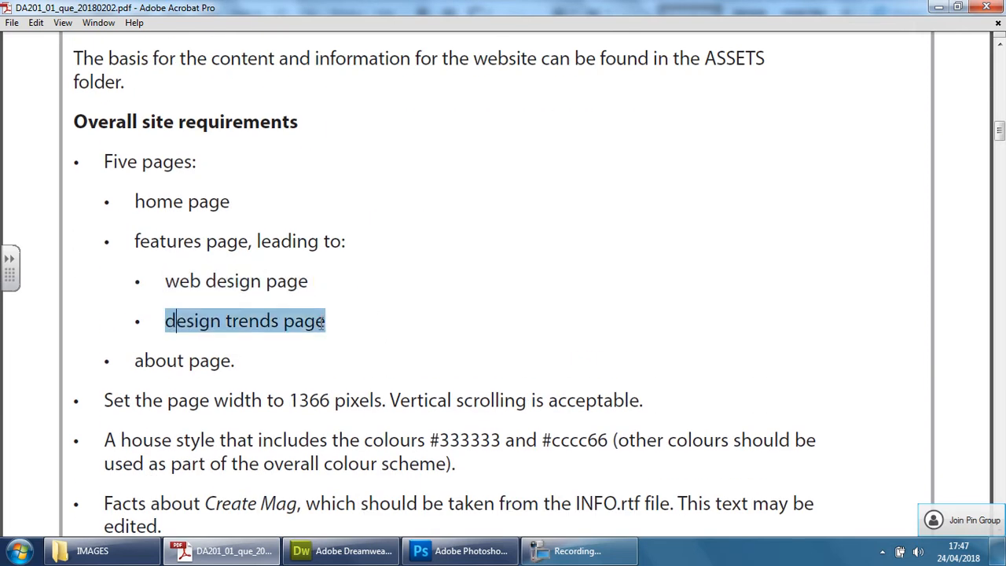
scroll(542, 346, down, 5)
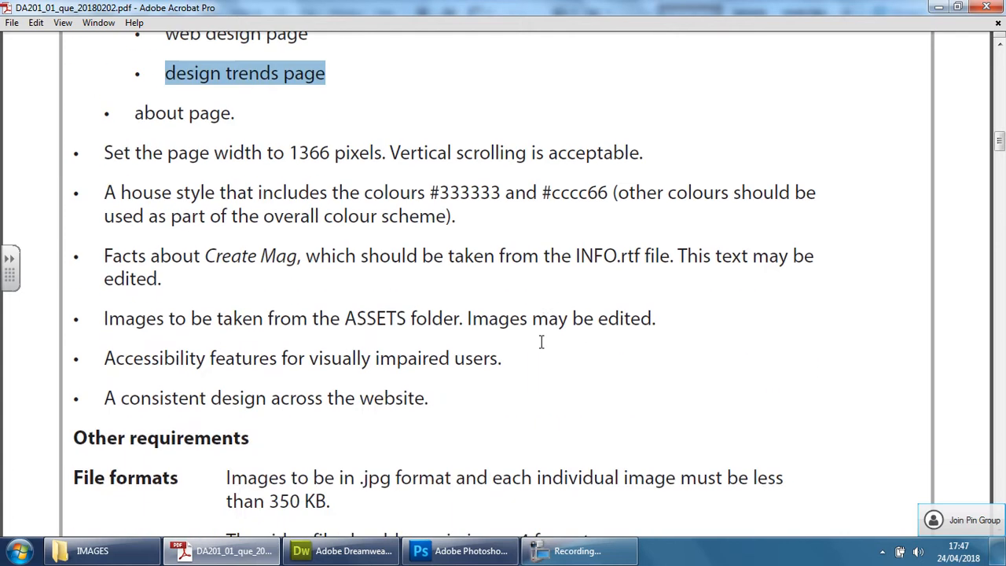
scroll(541, 342, down, 6)
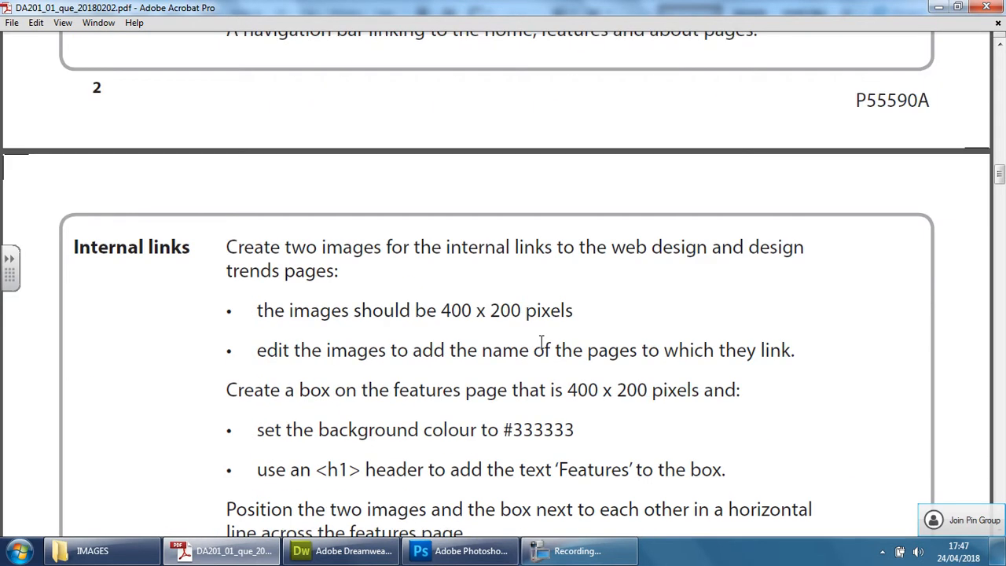
scroll(541, 341, down, 1)
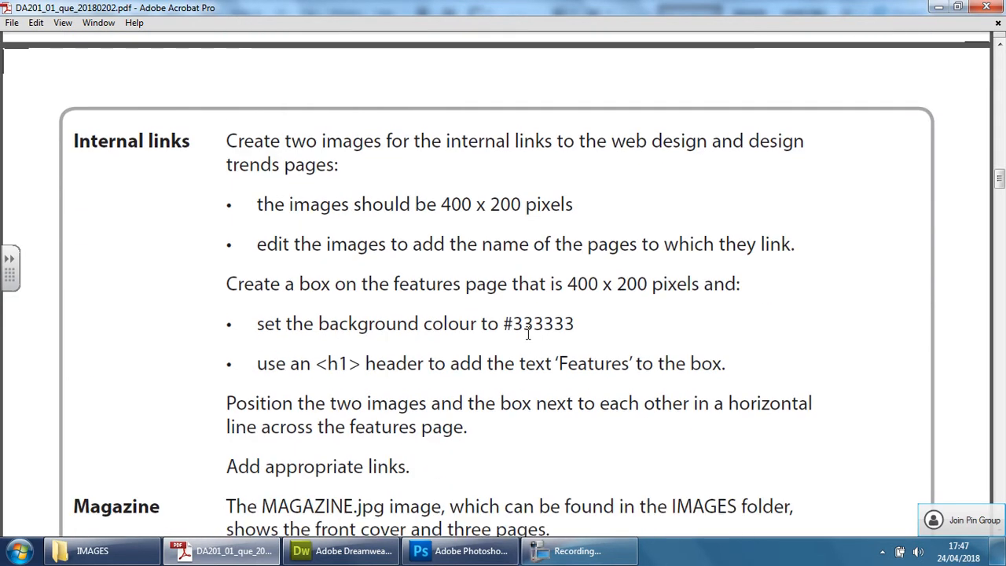
drag(442, 204, 522, 204)
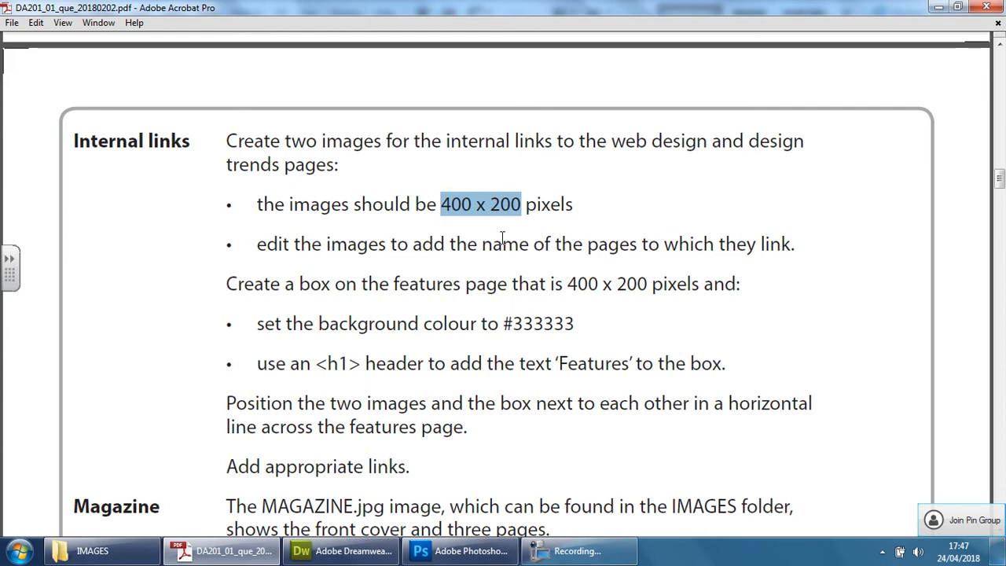
Switch to Photoshop and create a new 400 x 200 pixel document in RGB Color mode
click(464, 551)
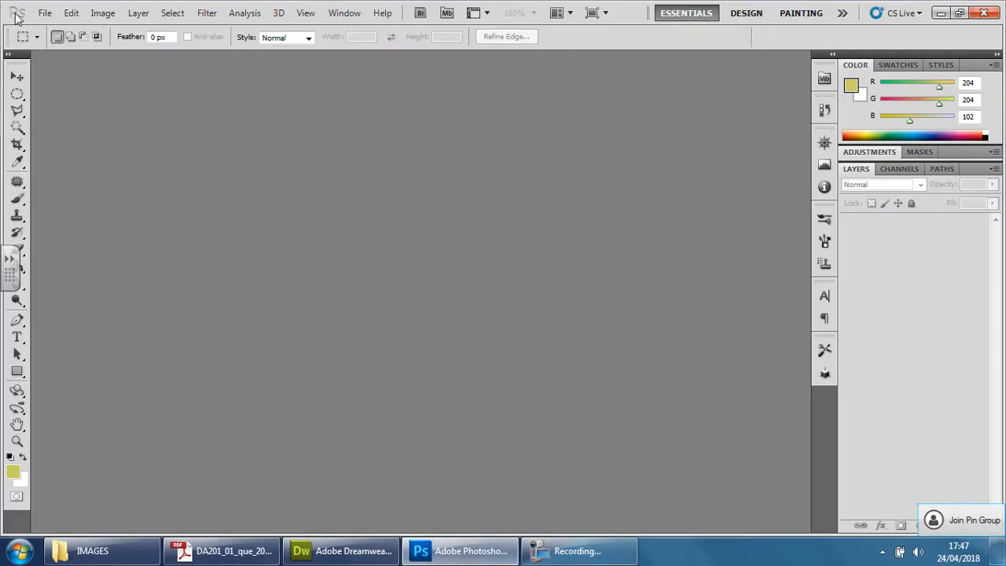
click(45, 12)
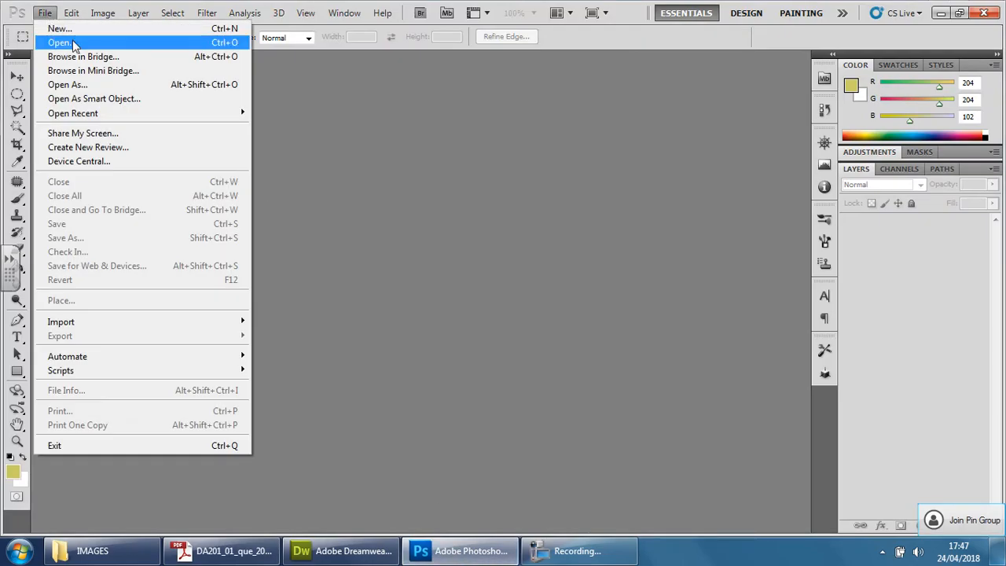
click(59, 28)
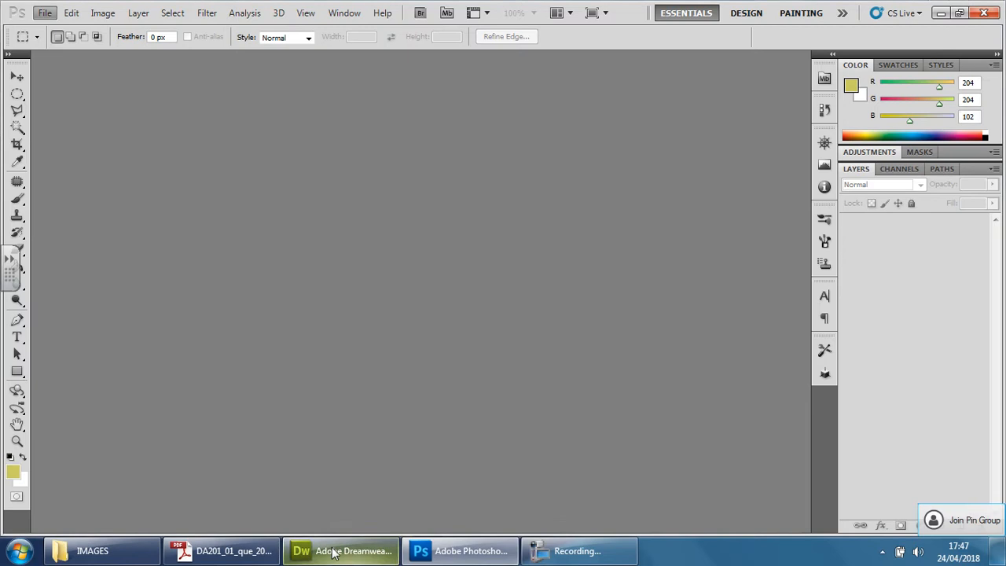
drag(348, 195, 271, 193)
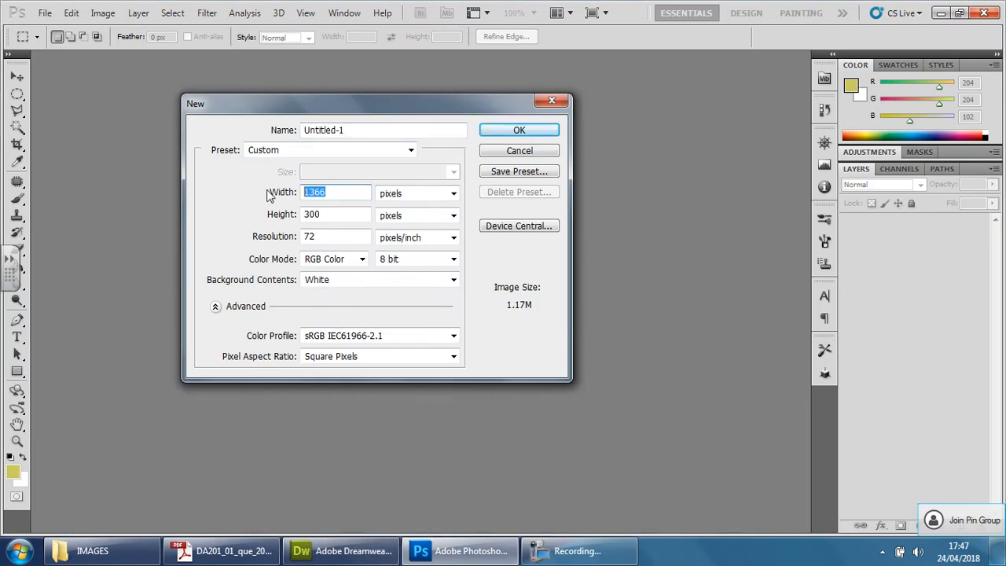
text(400)
drag(346, 215, 281, 217)
text(200)
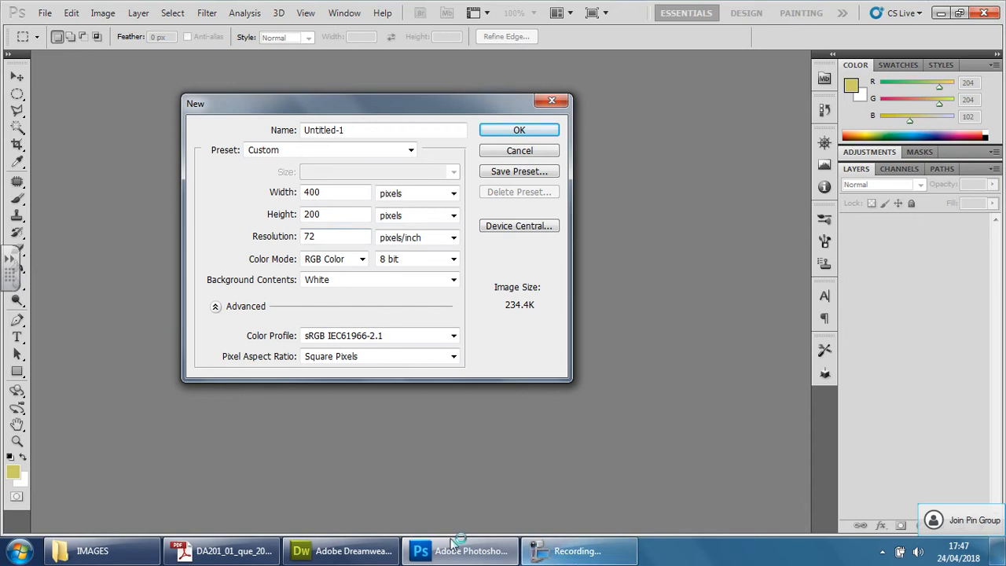
click(268, 554)
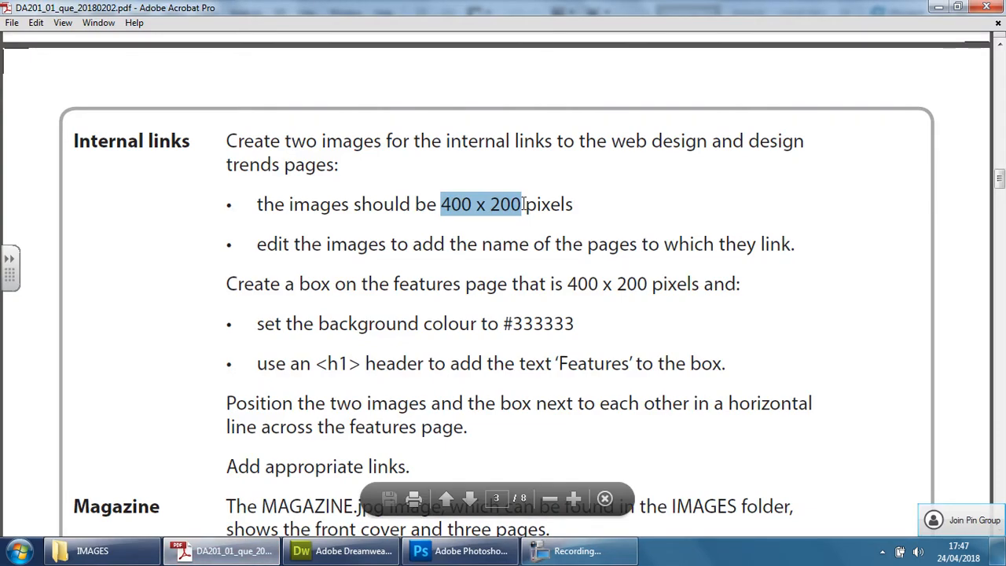
click(489, 556)
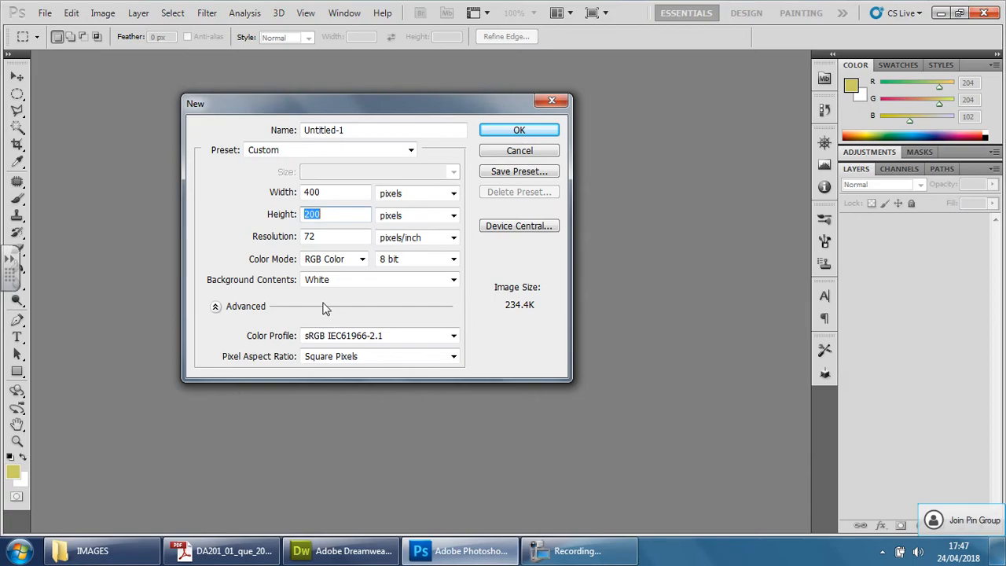
click(315, 262)
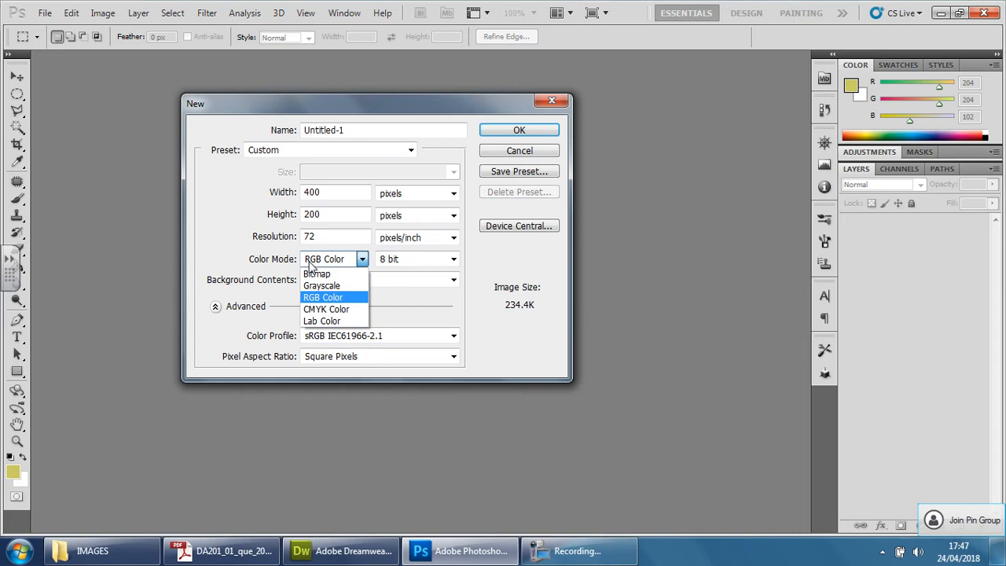
click(330, 297)
click(525, 134)
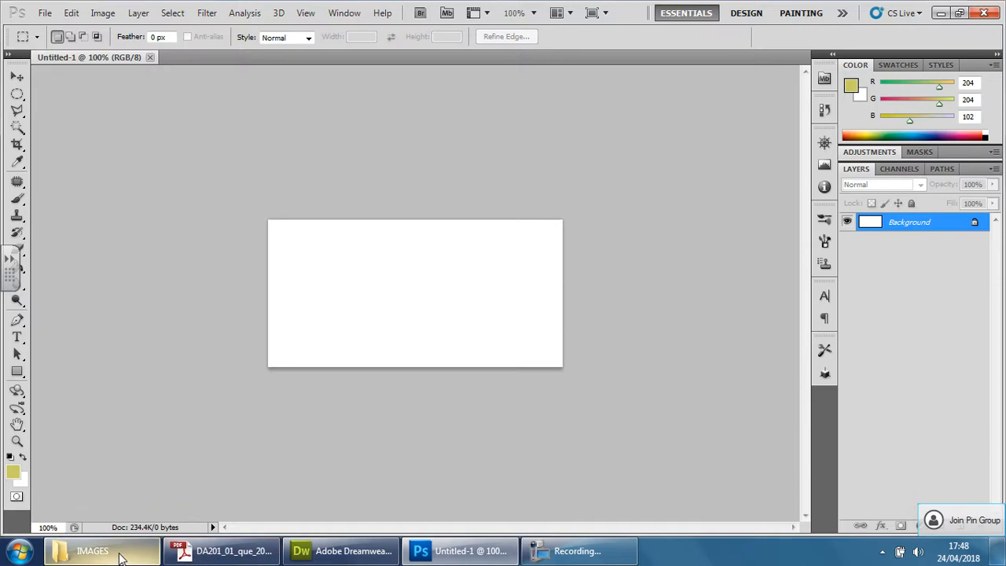
Preview IMAGE_4 and the two pictures following it in the IMAGES folder, and close the viewer
click(90, 551)
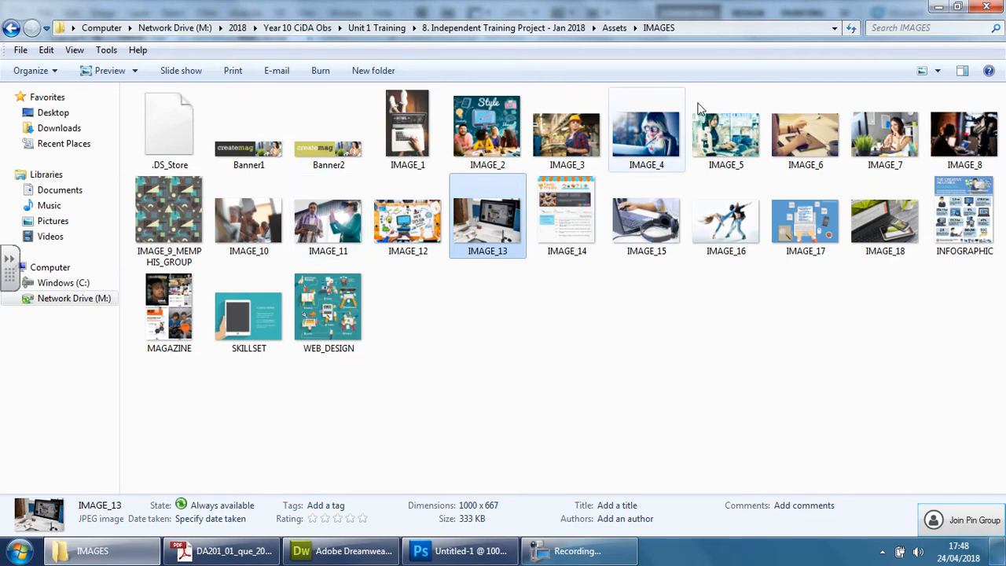
double_click(646, 135)
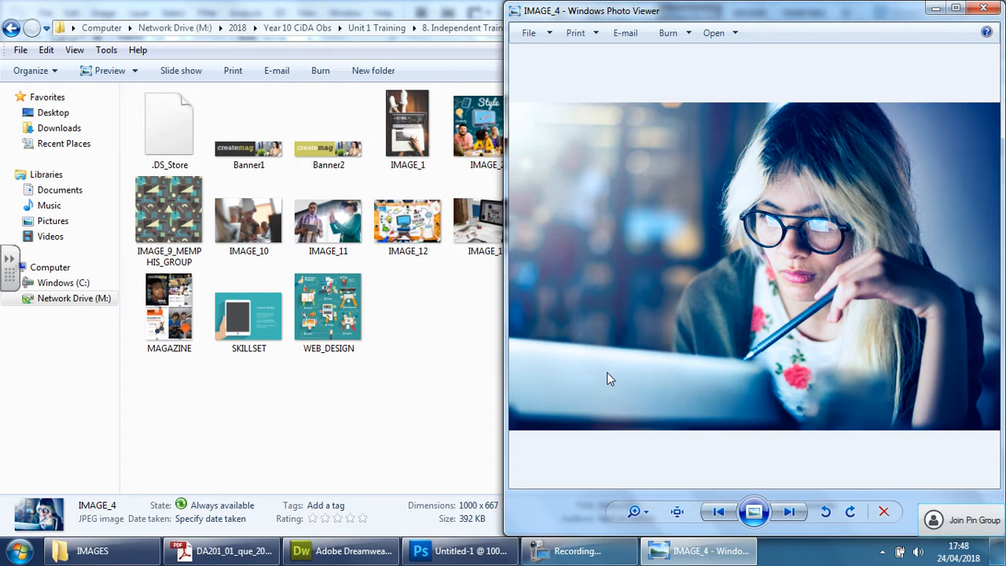
key(Right)
key(Right)
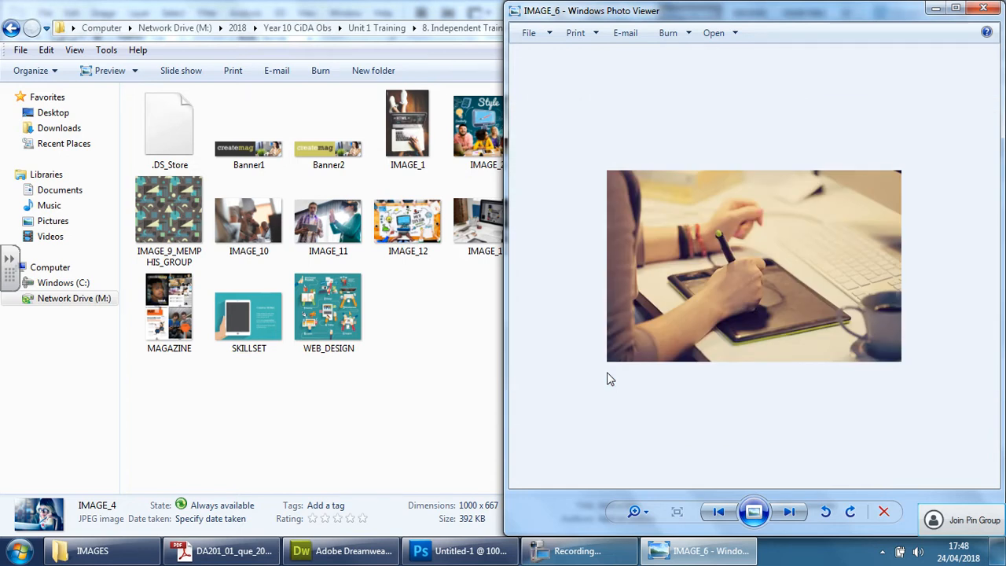
key(Left)
key(Left)
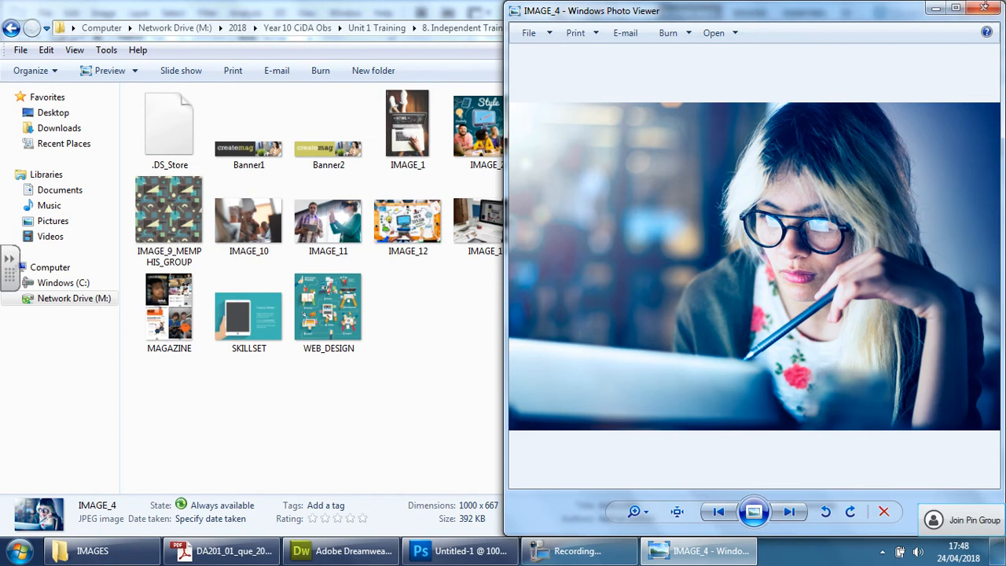
key(alt+F4)
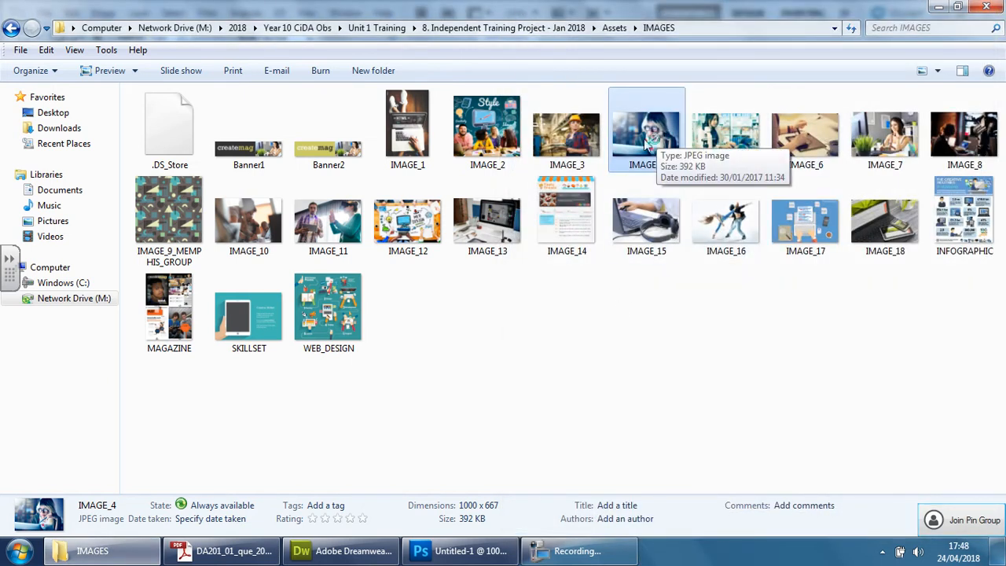
click(463, 551)
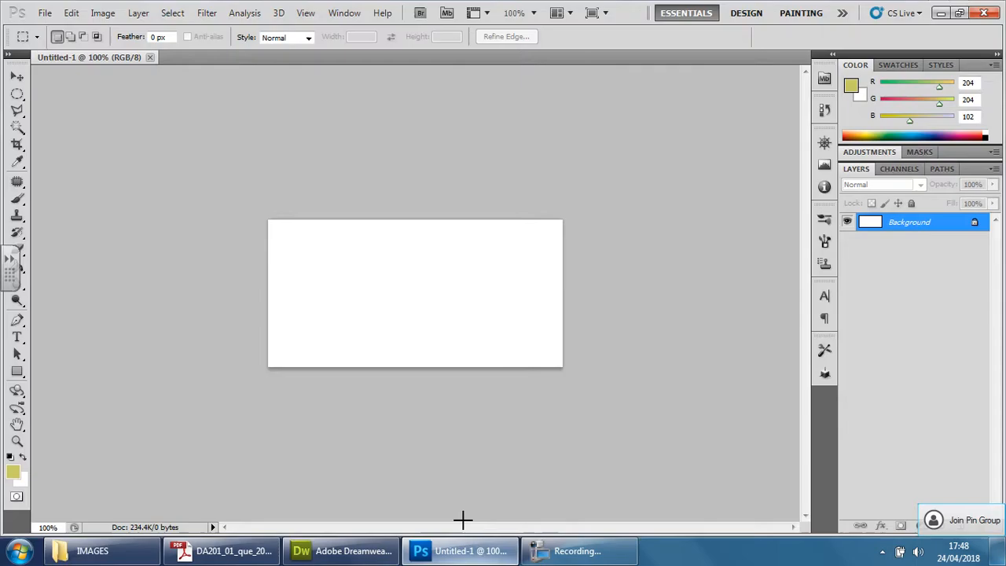
click(45, 12)
click(74, 43)
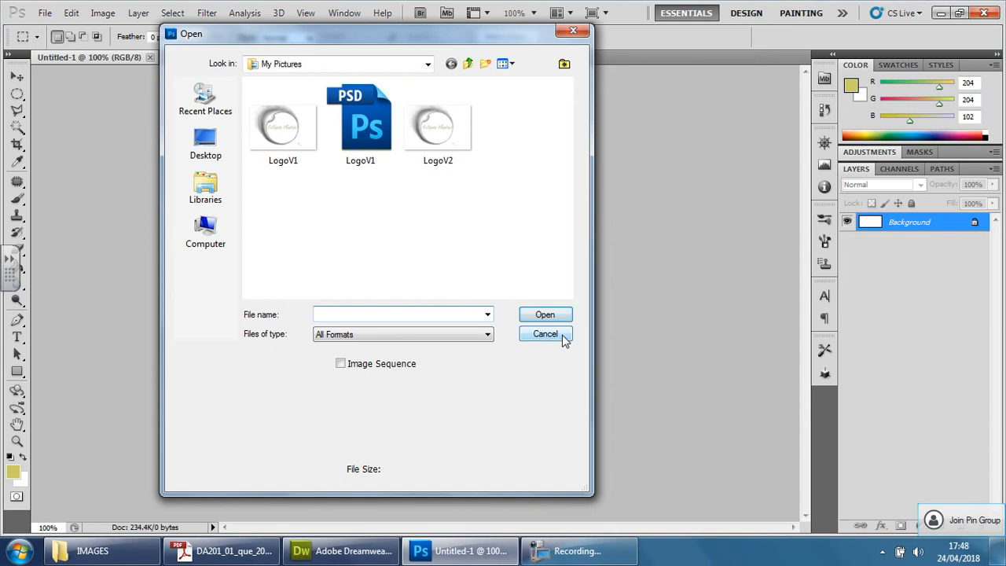
click(564, 338)
Place IMAGE_4 from the IMAGES folder onto the blank Photoshop canvas
click(92, 551)
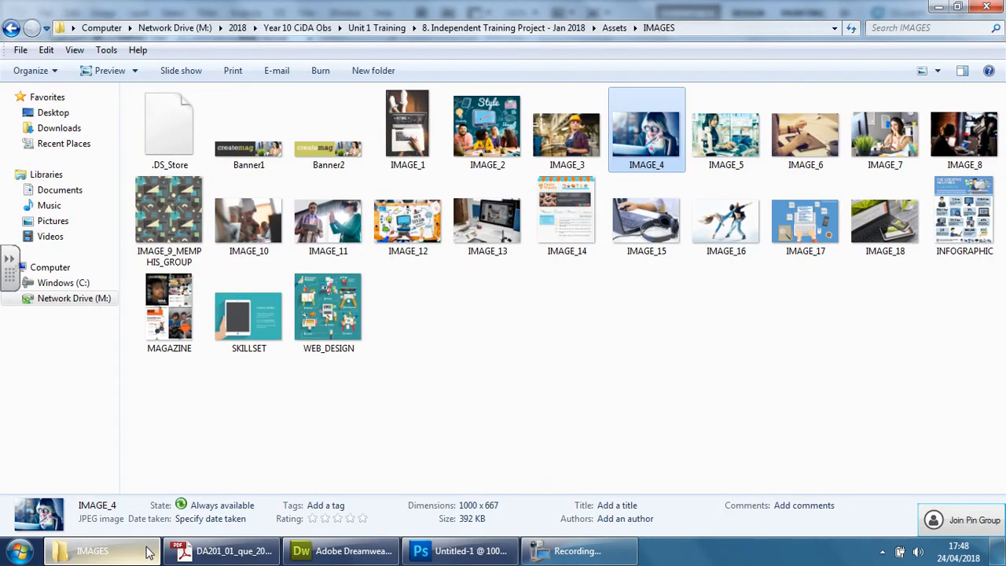
double_click(565, 36)
drag(790, 110, 1005, 180)
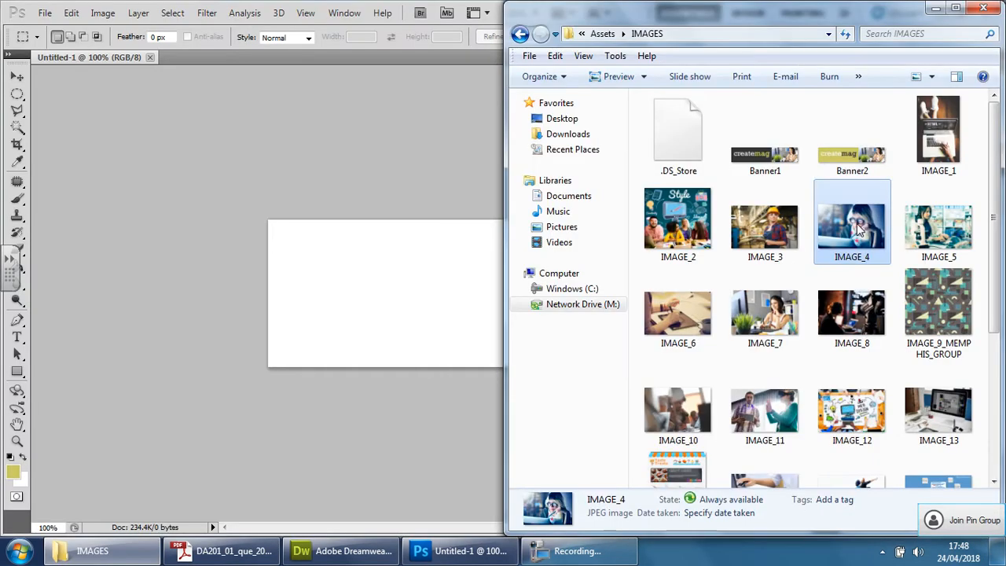
drag(857, 226, 316, 291)
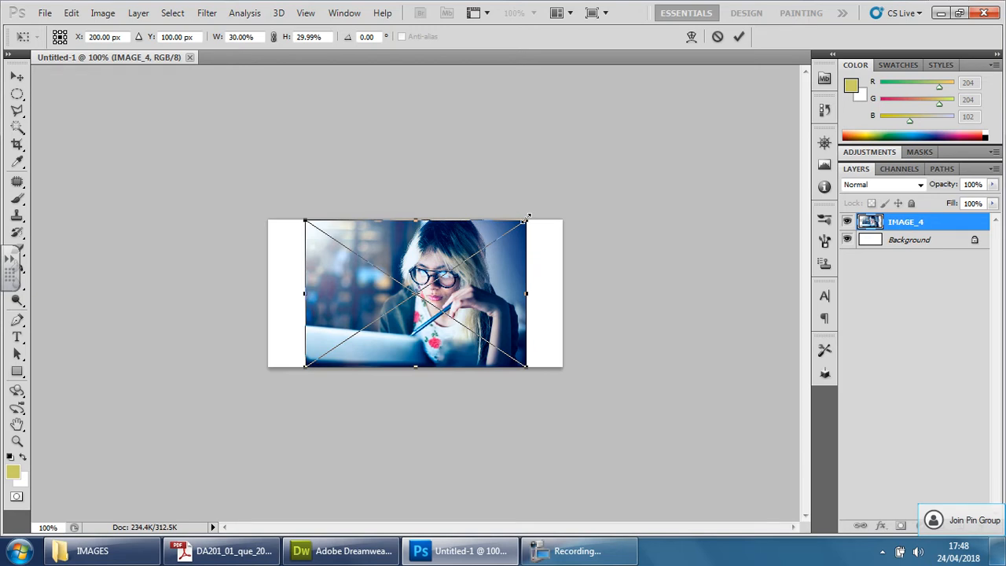
Scale the placed IMAGE_4 to about 40% so it covers the canvas, align it with the canvas's lower edge, and apply the placement
drag(529, 216, 600, 167)
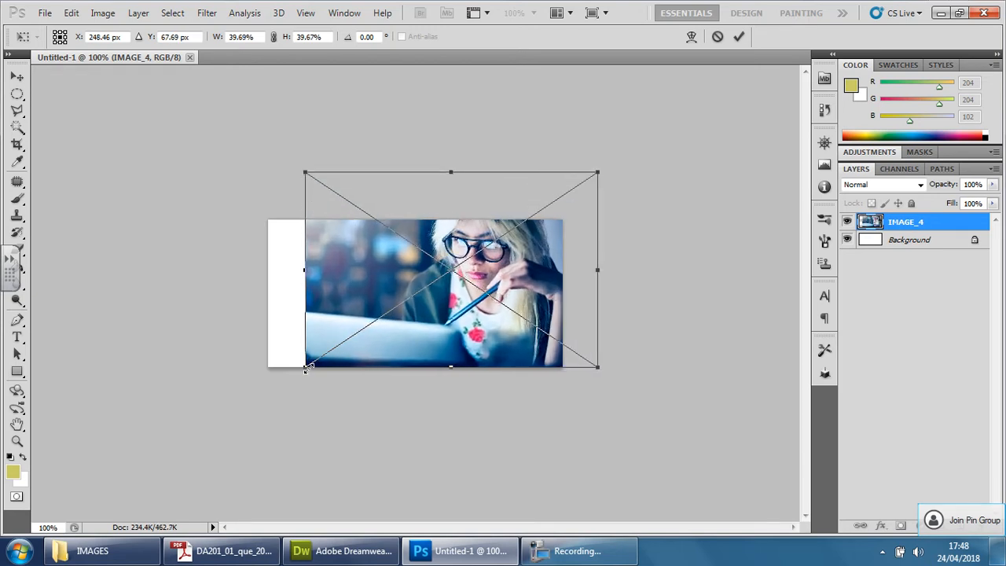
drag(306, 367, 246, 406)
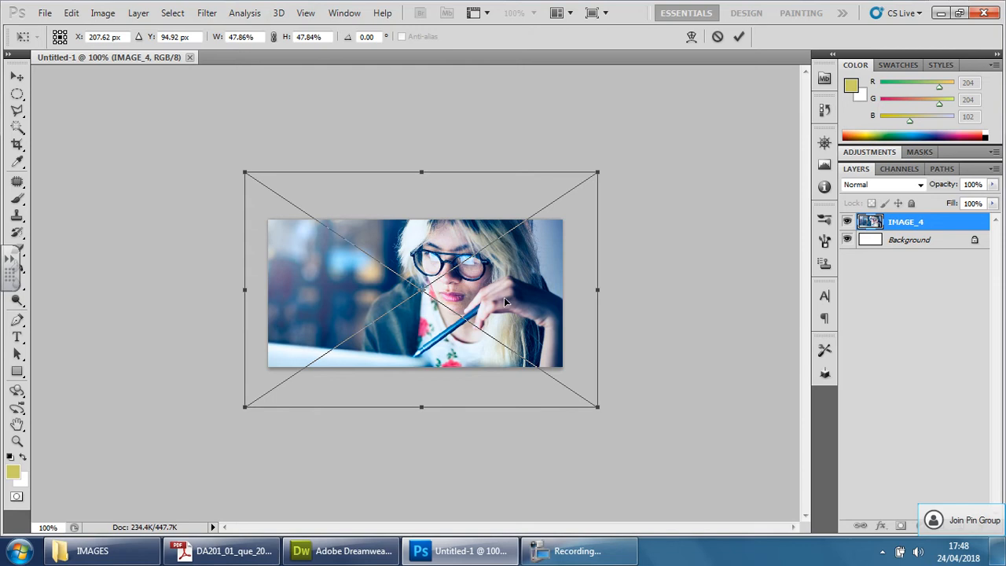
drag(504, 297, 505, 250)
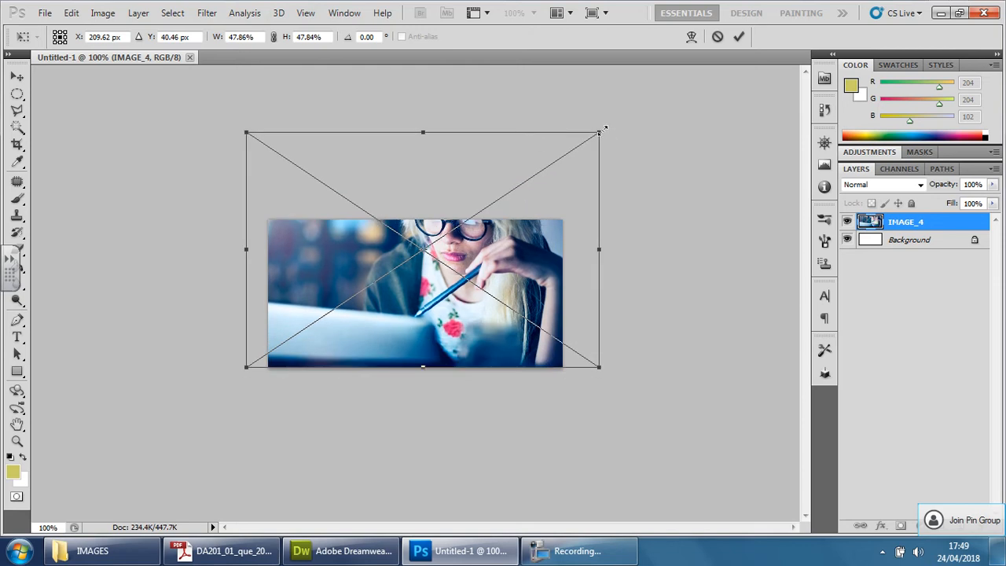
drag(602, 130, 566, 175)
drag(473, 190, 489, 184)
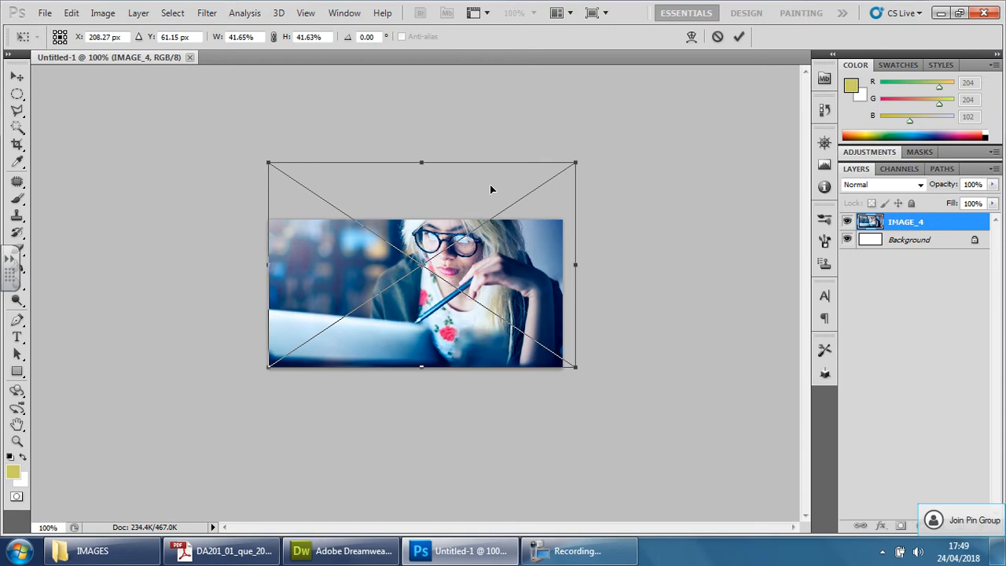
drag(578, 163, 565, 166)
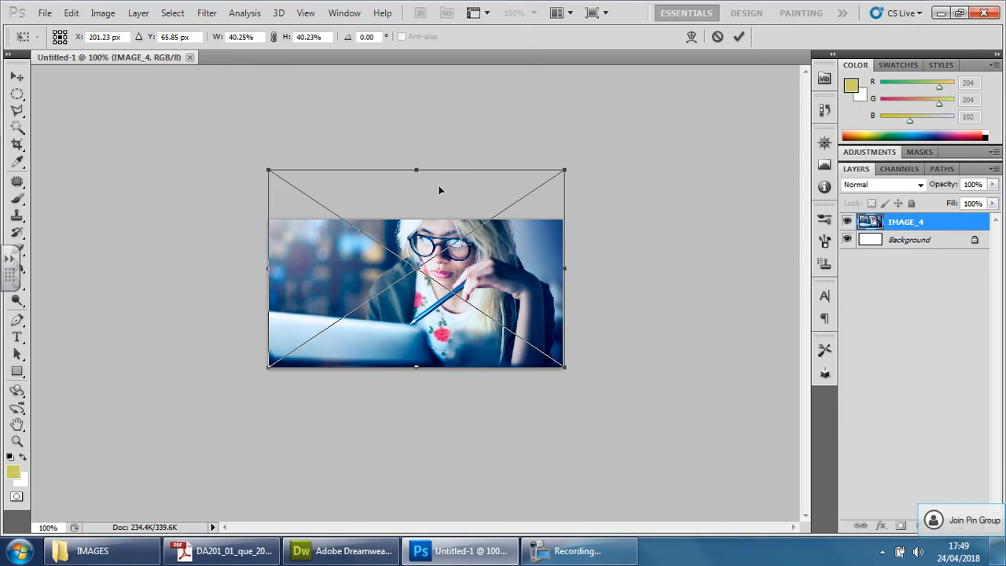
drag(440, 189, 440, 236)
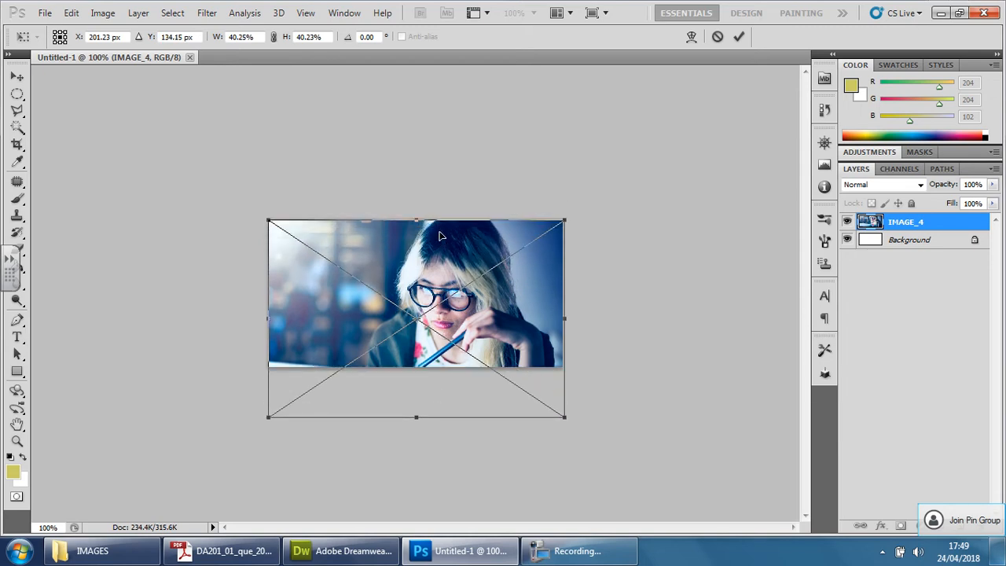
drag(440, 236, 440, 194)
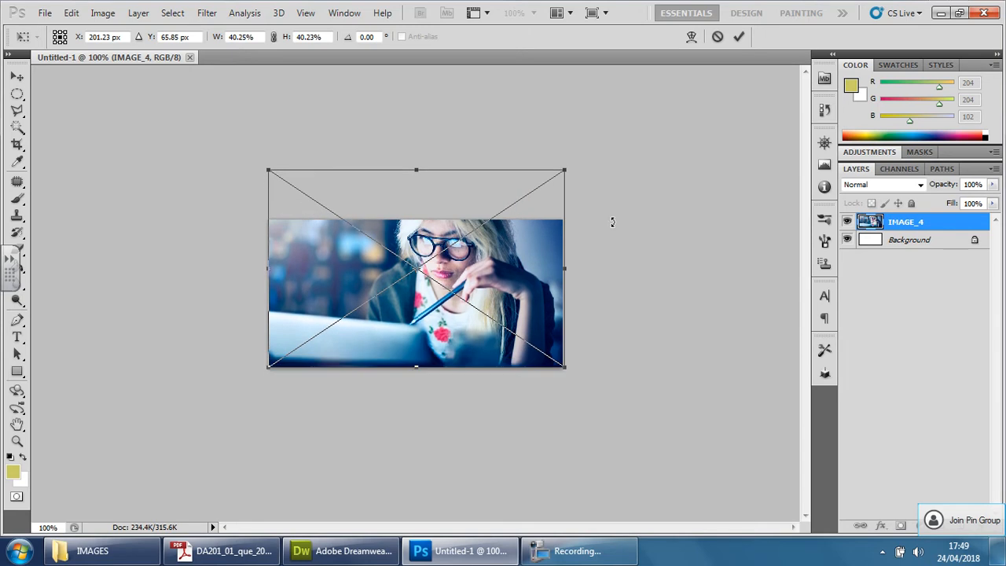
key(Return)
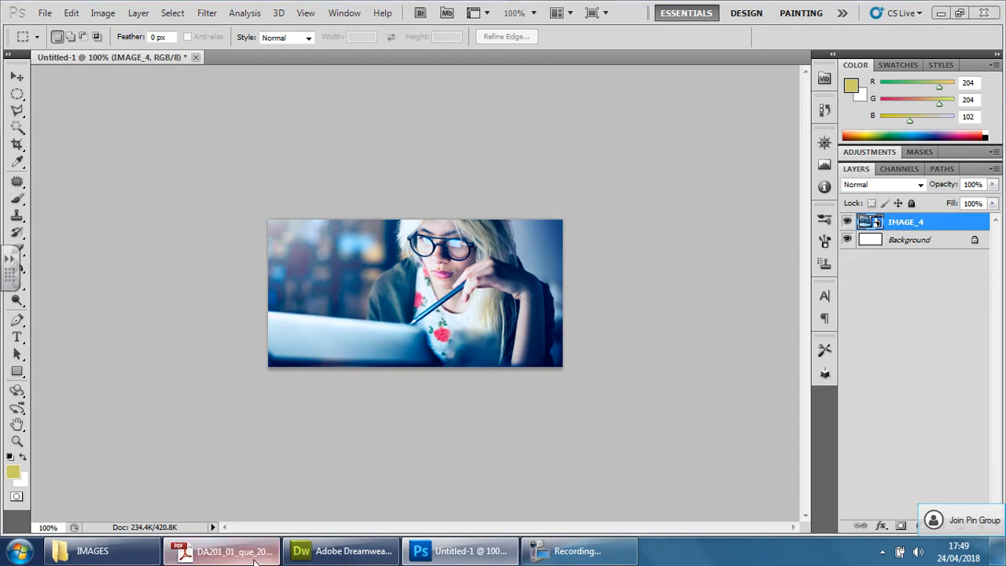
Switch to the brief PDF and copy the page name "web design page" from the overall site requirements
click(228, 550)
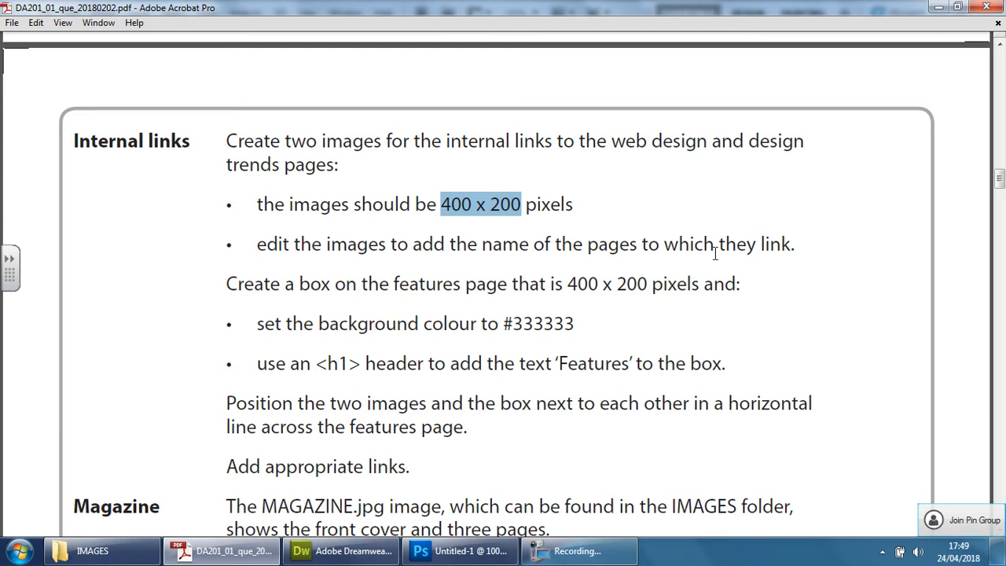
click(460, 551)
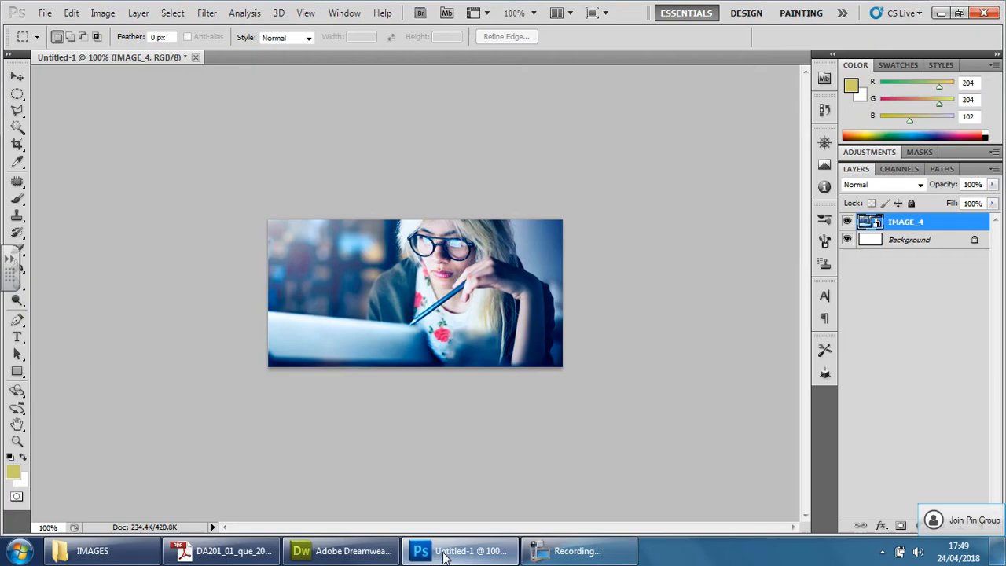
click(17, 336)
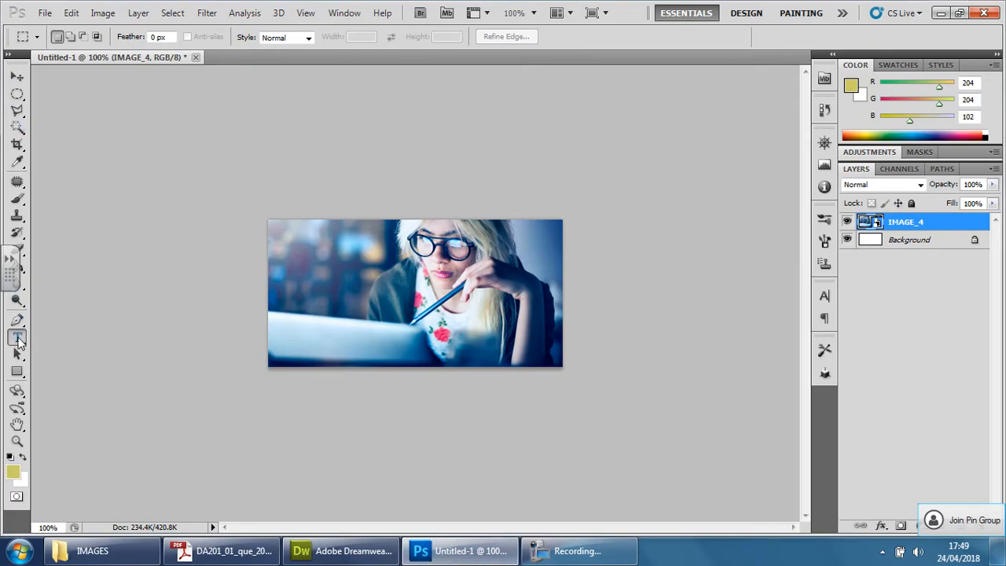
click(216, 551)
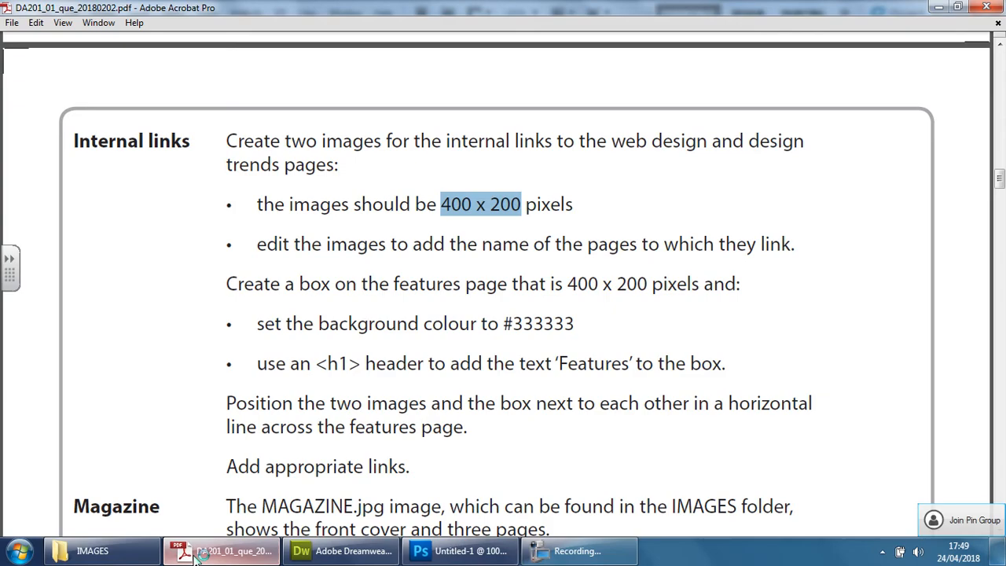
scroll(309, 346, up, 15)
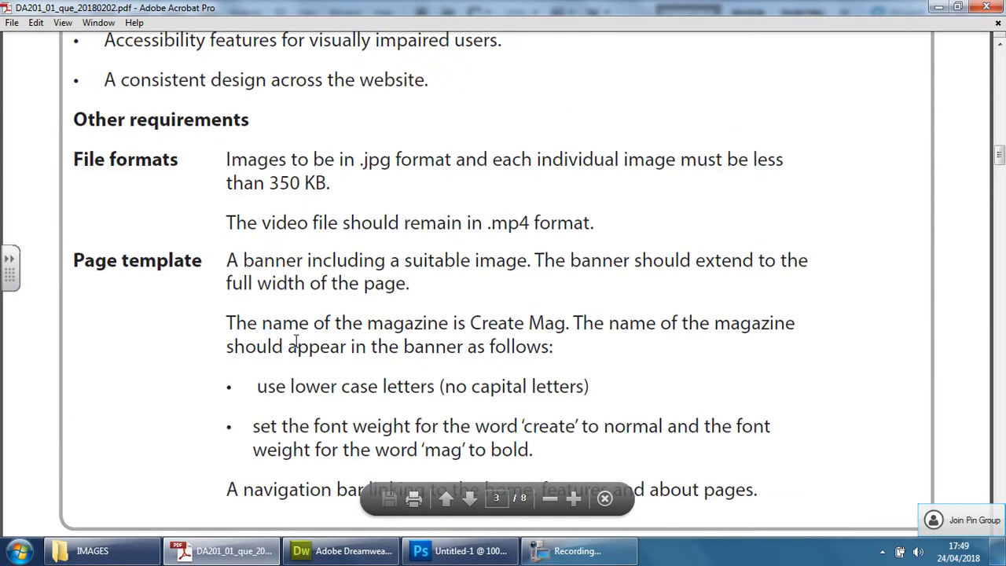
scroll(292, 342, down, 2)
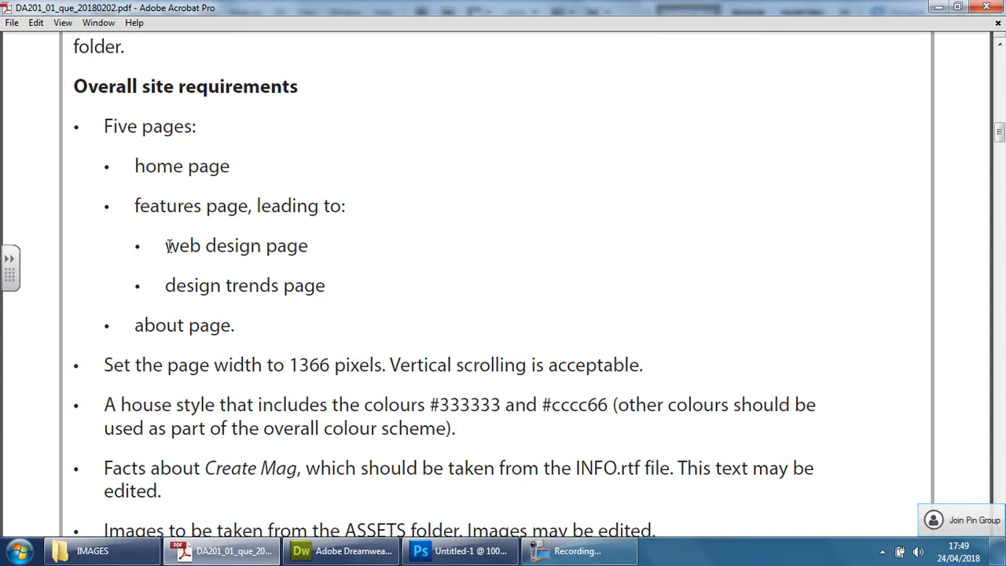
drag(166, 247, 285, 250)
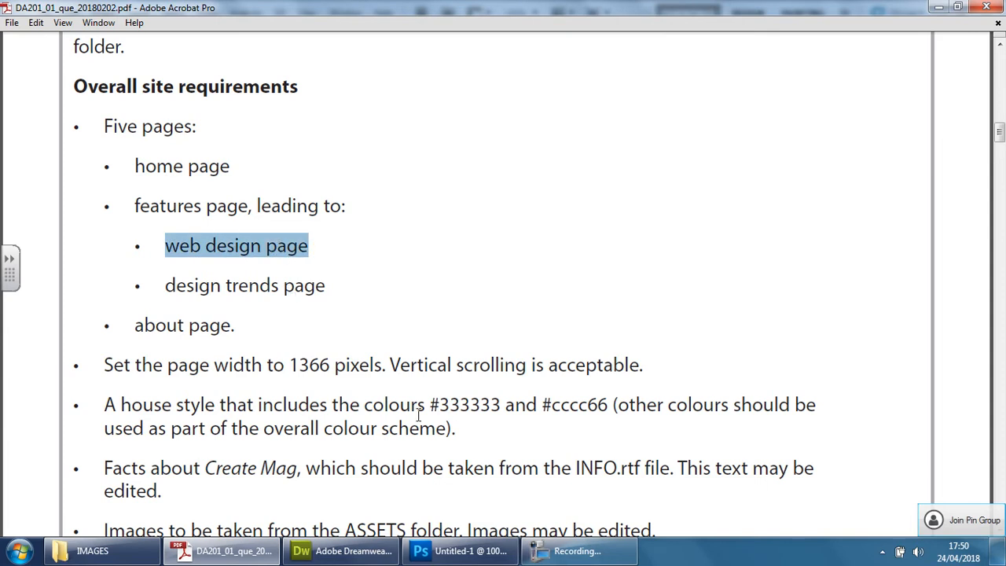
mouse_move(442, 555)
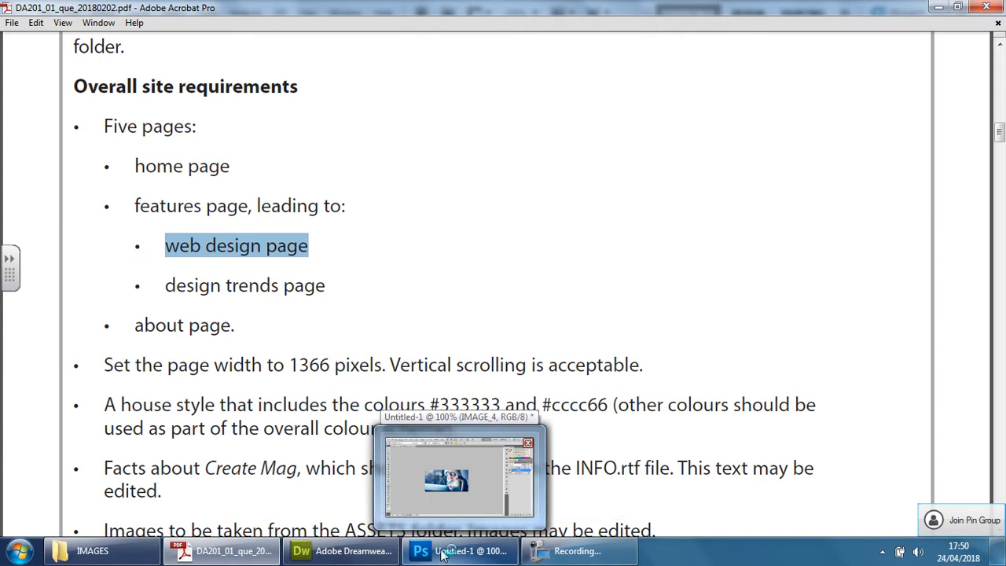
In Photoshop, draw a text box across the lower part of the image and paste the copied page name at 30 pt
click(442, 555)
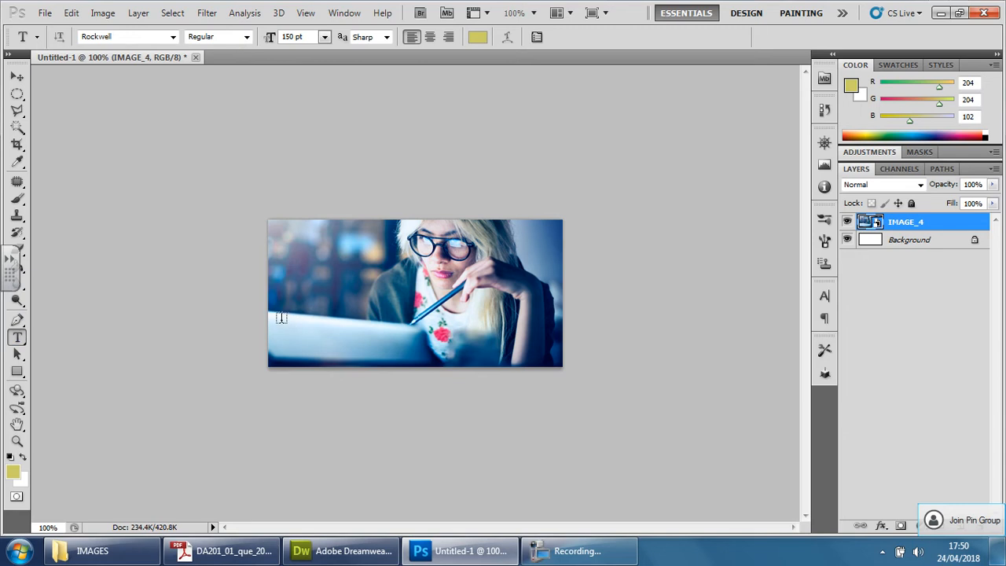
drag(281, 317, 547, 353)
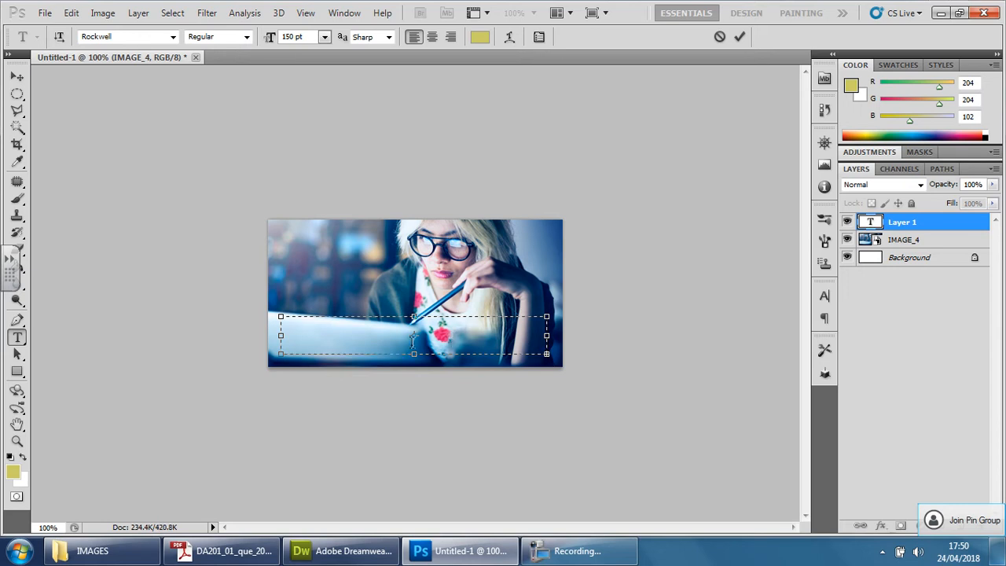
right_click(320, 331)
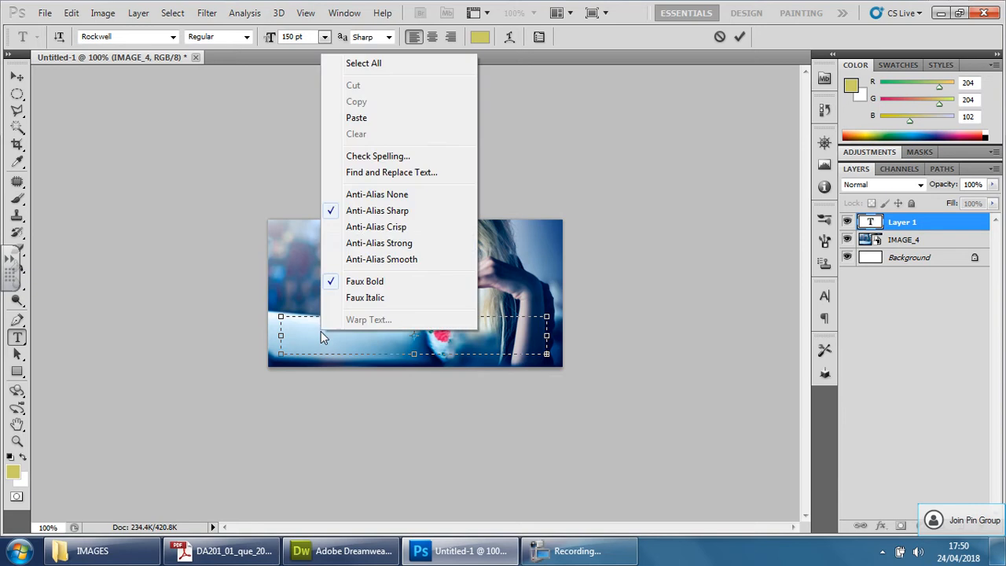
click(364, 123)
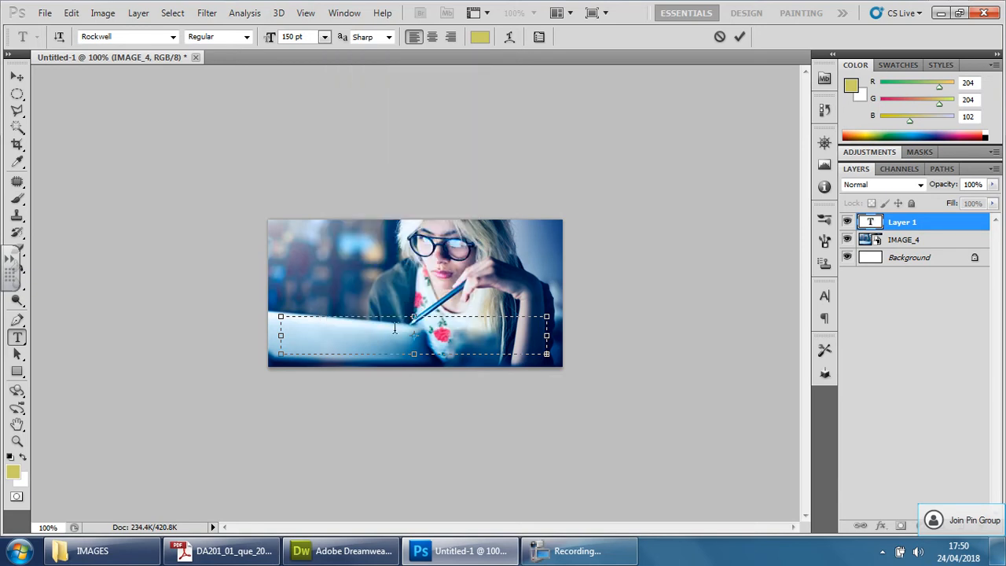
click(324, 37)
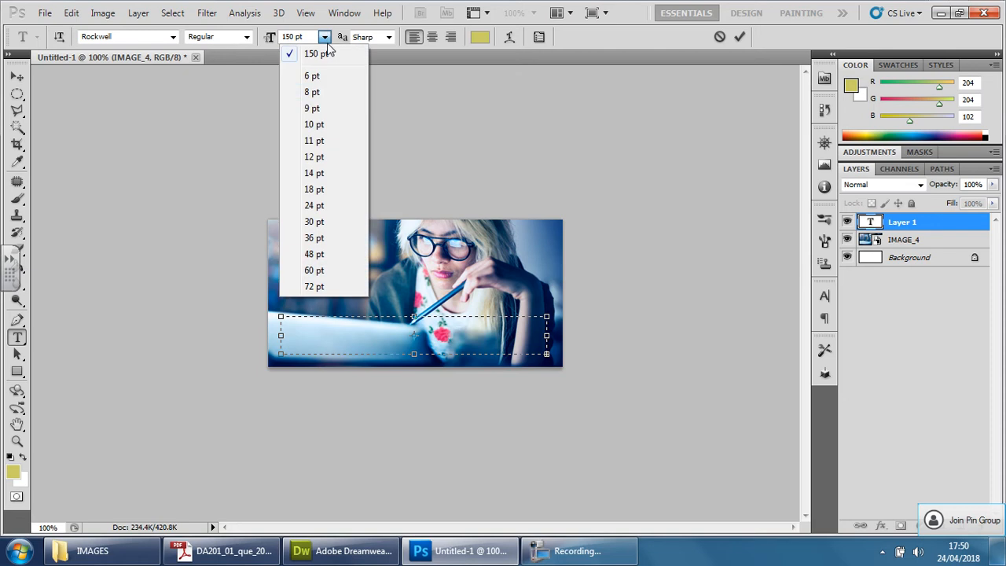
click(313, 206)
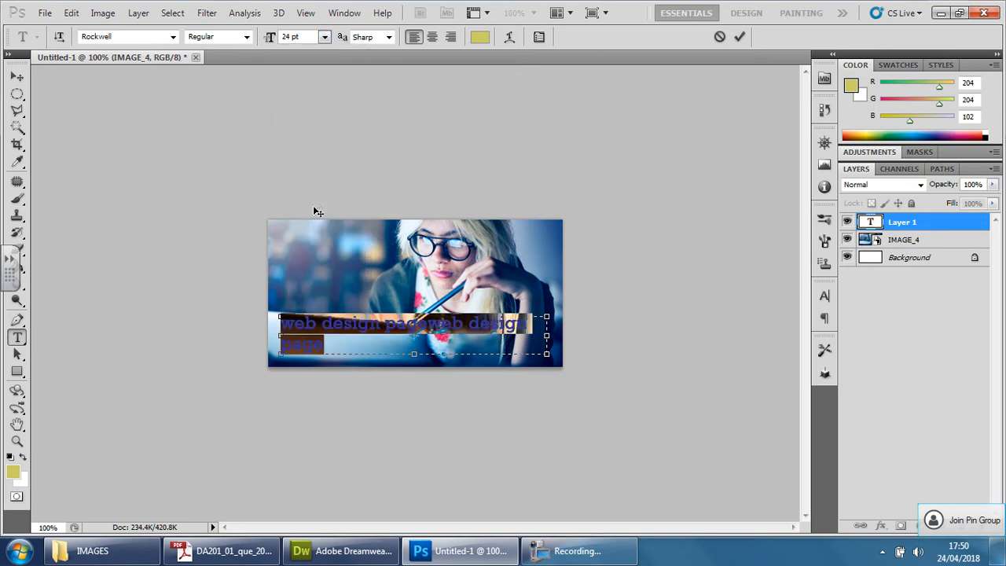
click(324, 37)
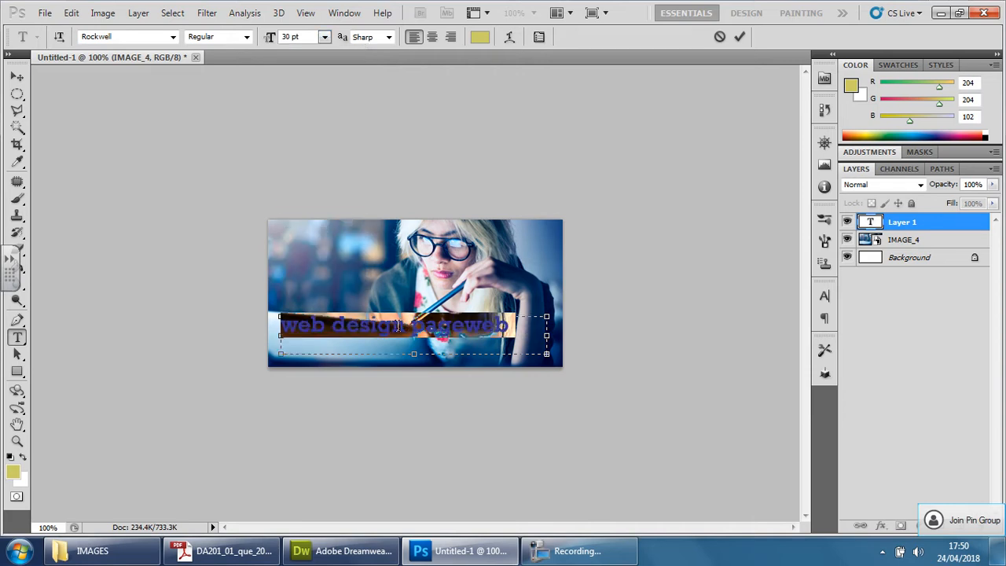
Delete the duplicated text after the first "web design page" in the text box
drag(407, 326, 642, 350)
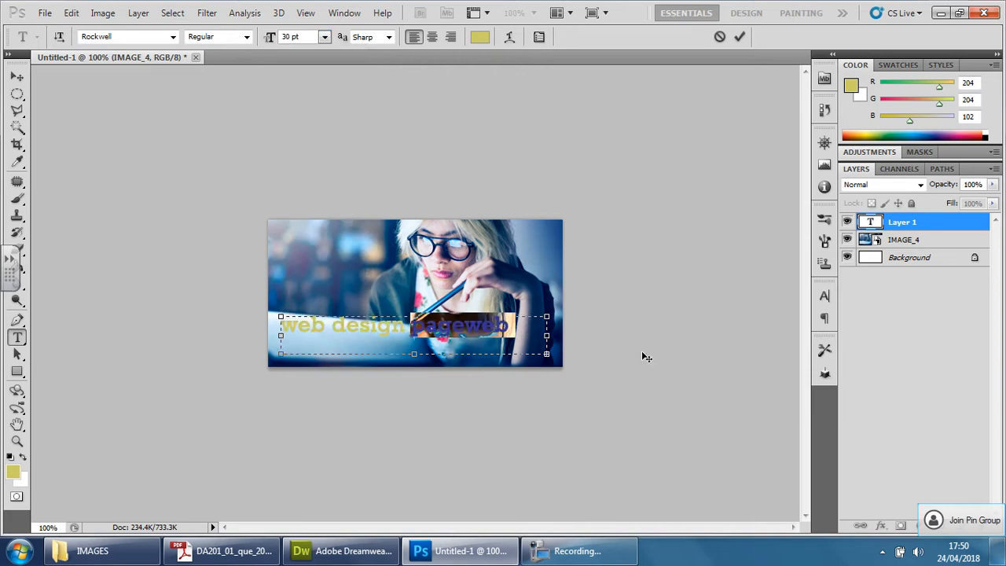
key(ctrl+a)
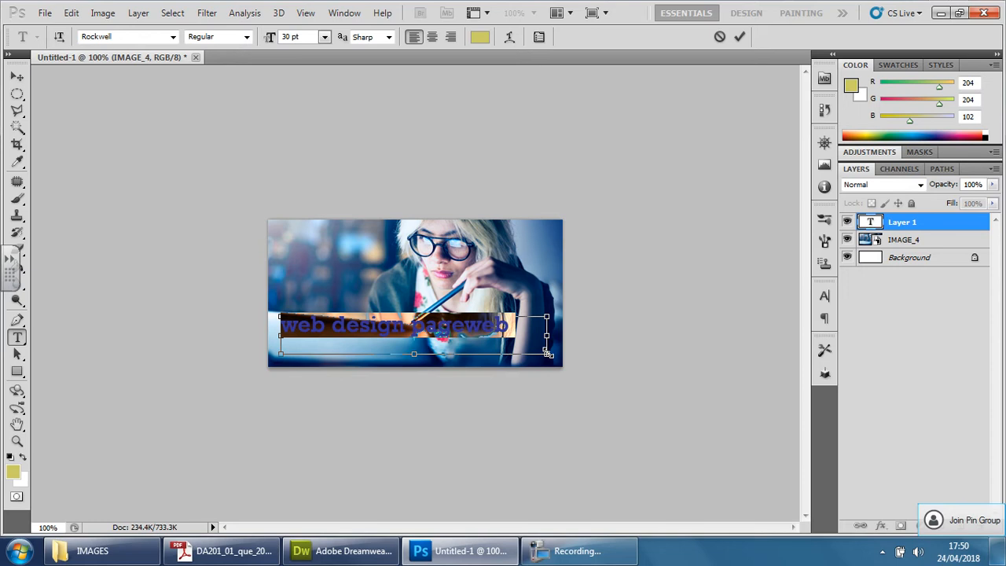
key(Right)
key(BackSpace)
key(BackSpace)
key(BackSpace)
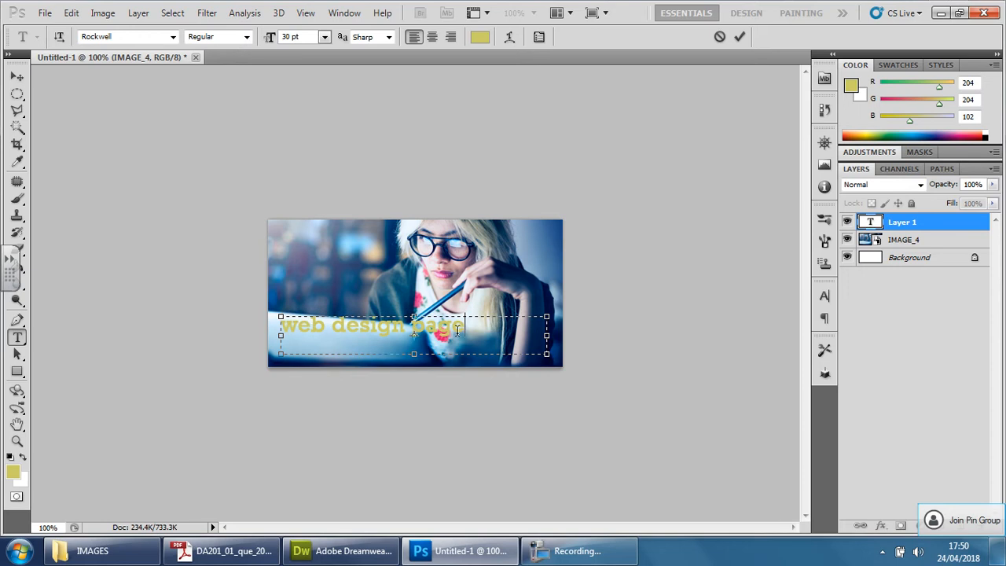
Centre the "web design page" text and set its size to 36 pt
key(ctrl+a)
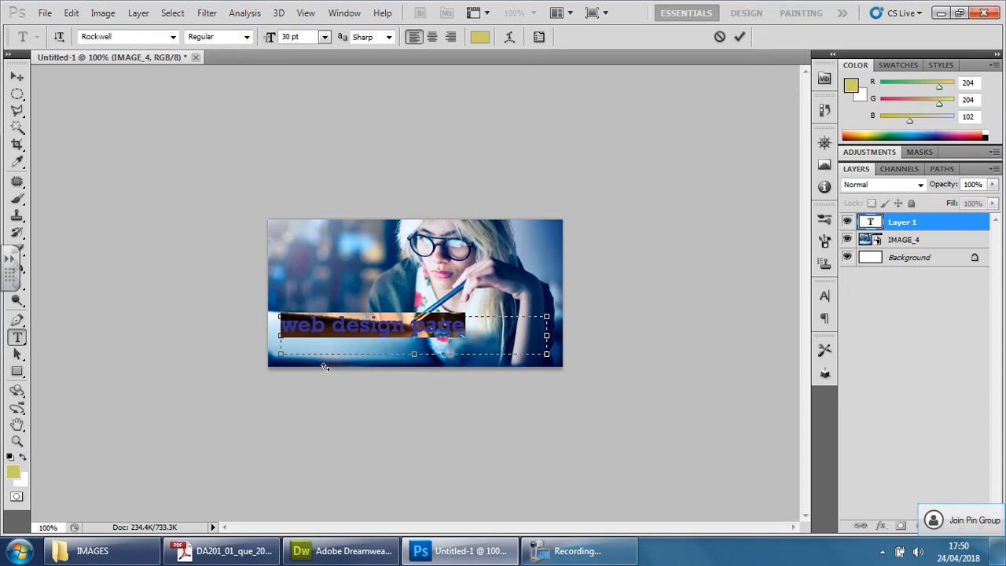
click(433, 37)
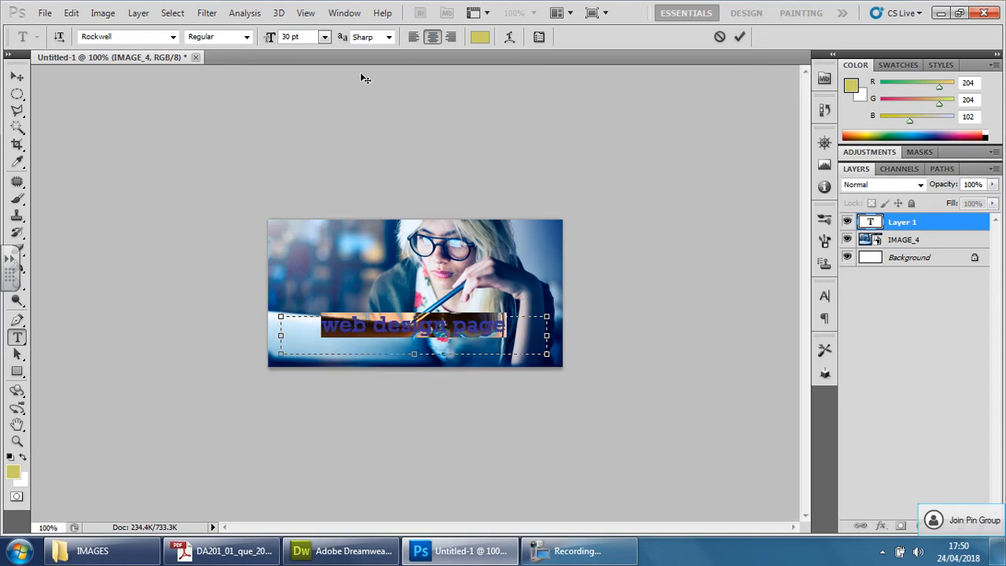
click(325, 39)
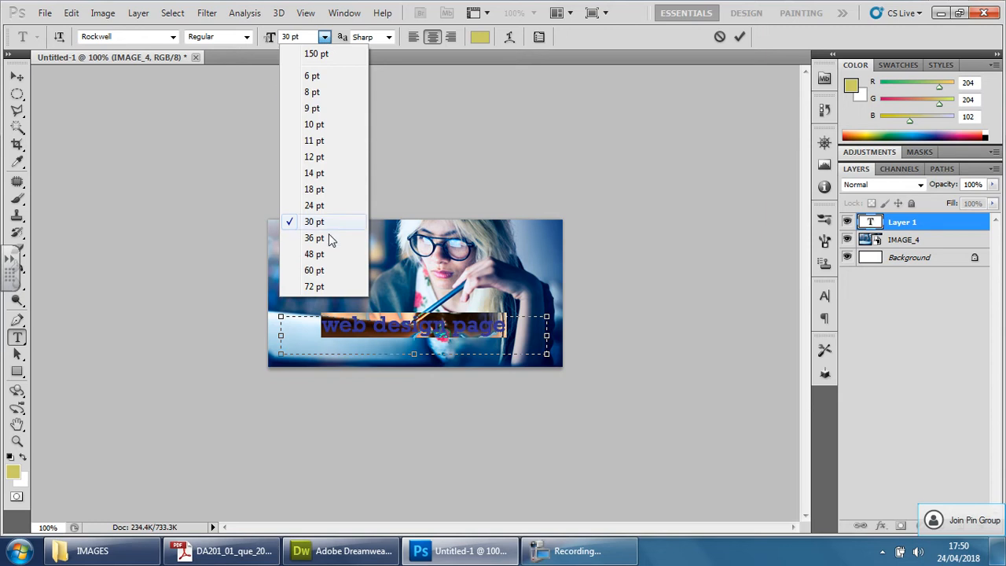
click(322, 255)
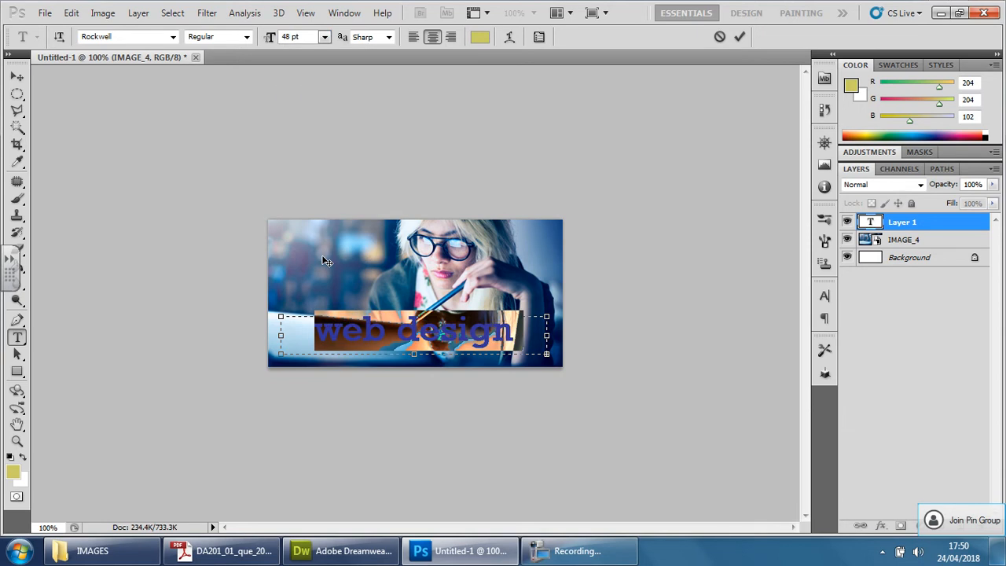
click(324, 38)
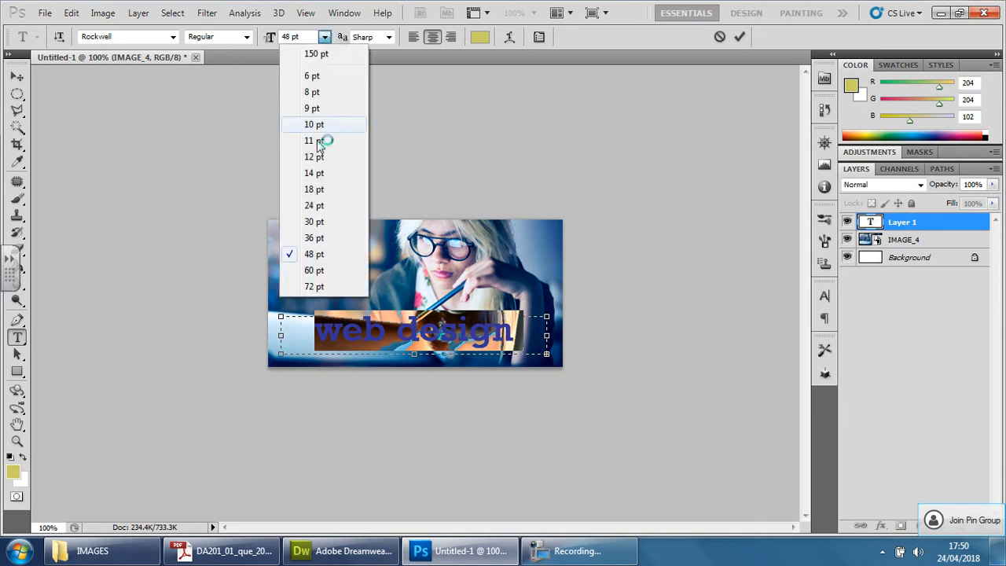
click(315, 235)
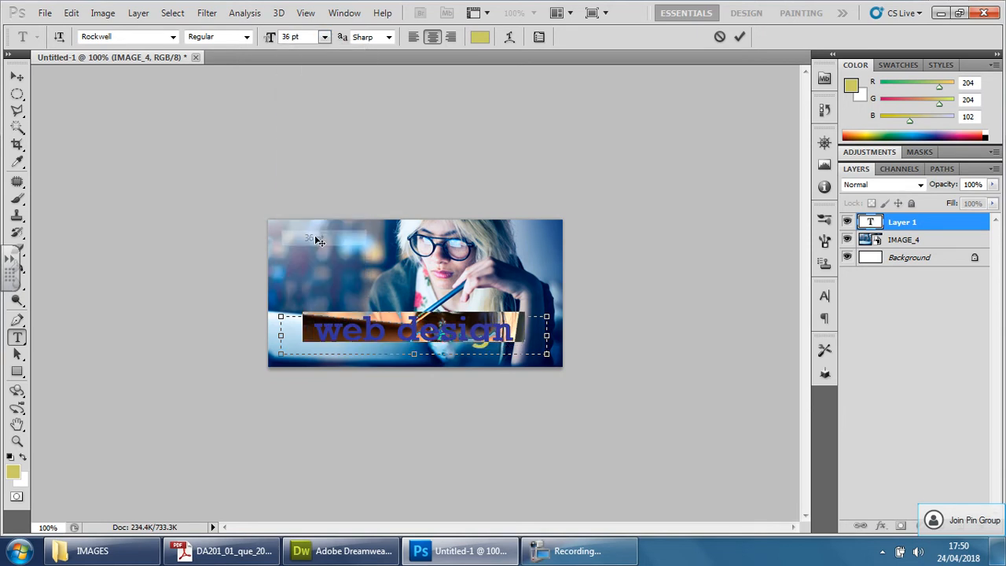
Commit the "web design page" text, and select the whole line again for editing
click(16, 77)
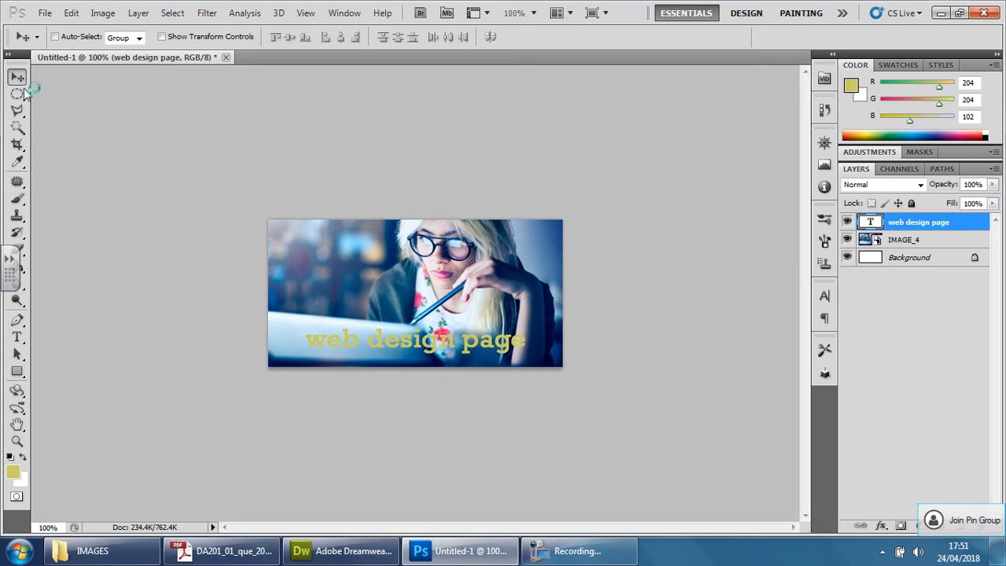
click(17, 336)
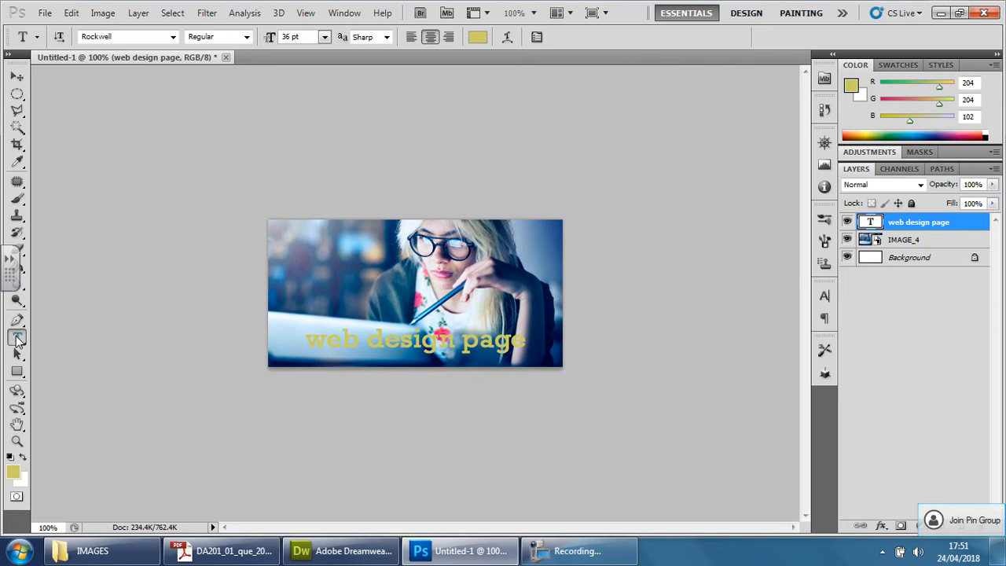
triple_click(441, 358)
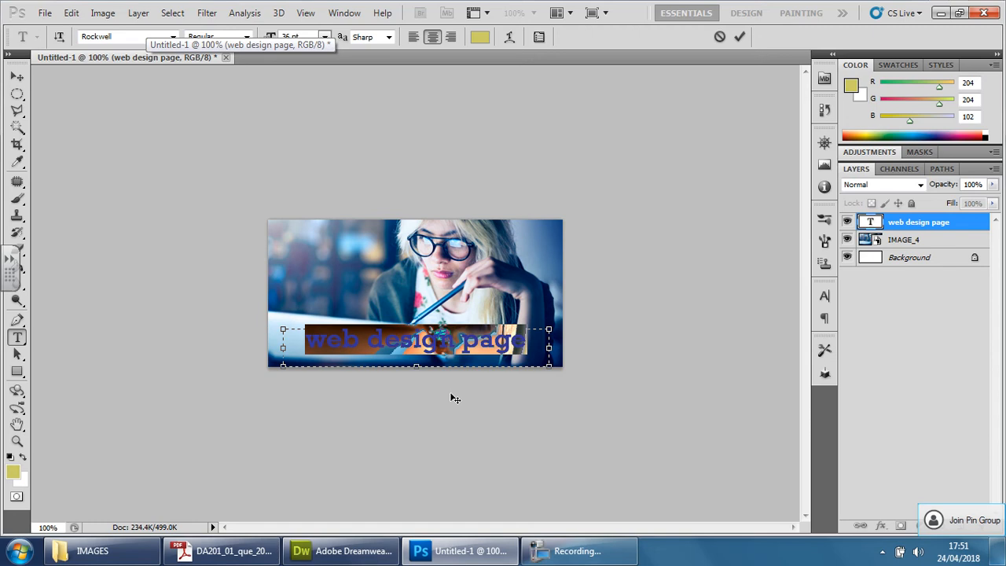
Switch to Dreamweaver and examine the colours of the banner, navigation bar and body on the features page
click(341, 551)
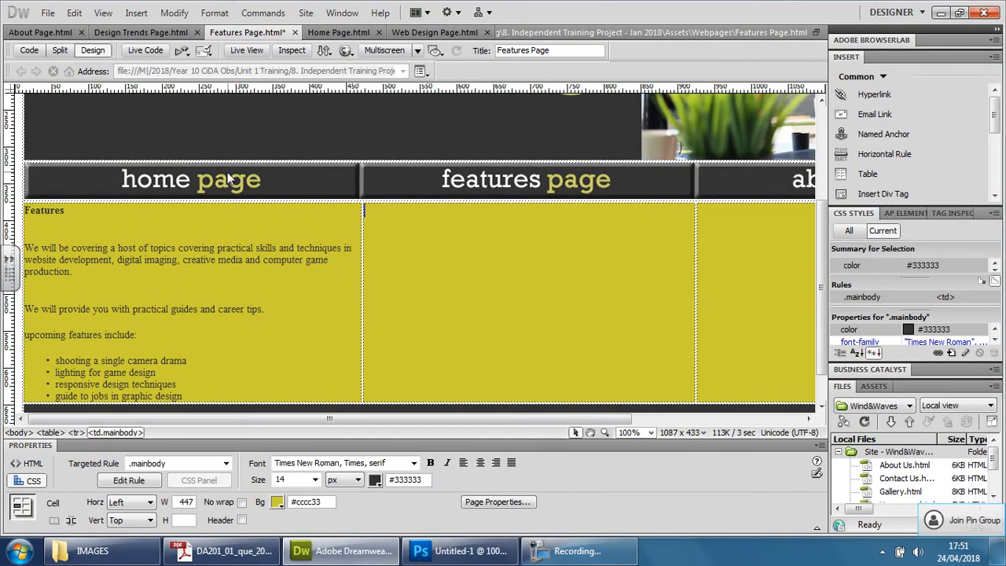
scroll(228, 179, up, 5)
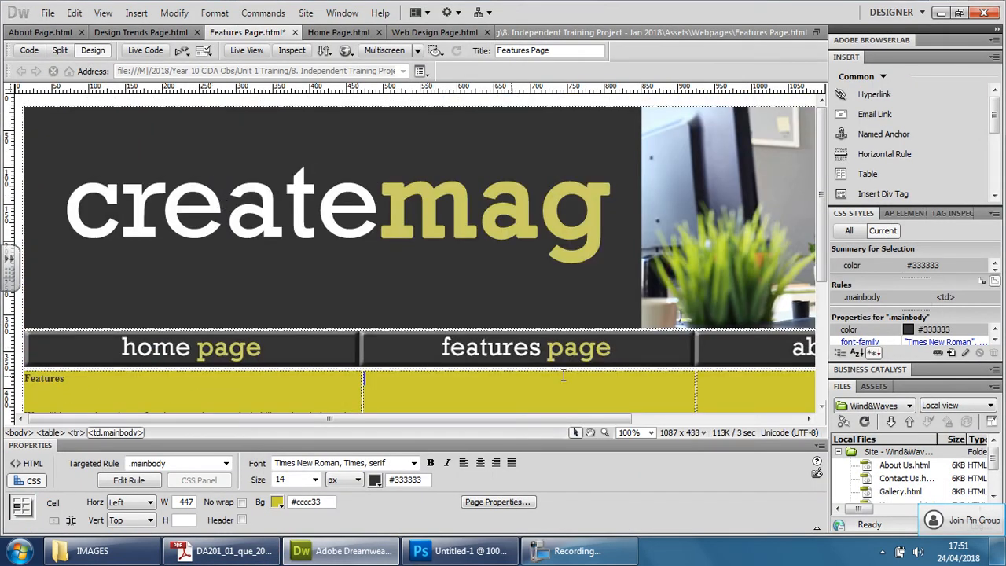
scroll(533, 355, down, 6)
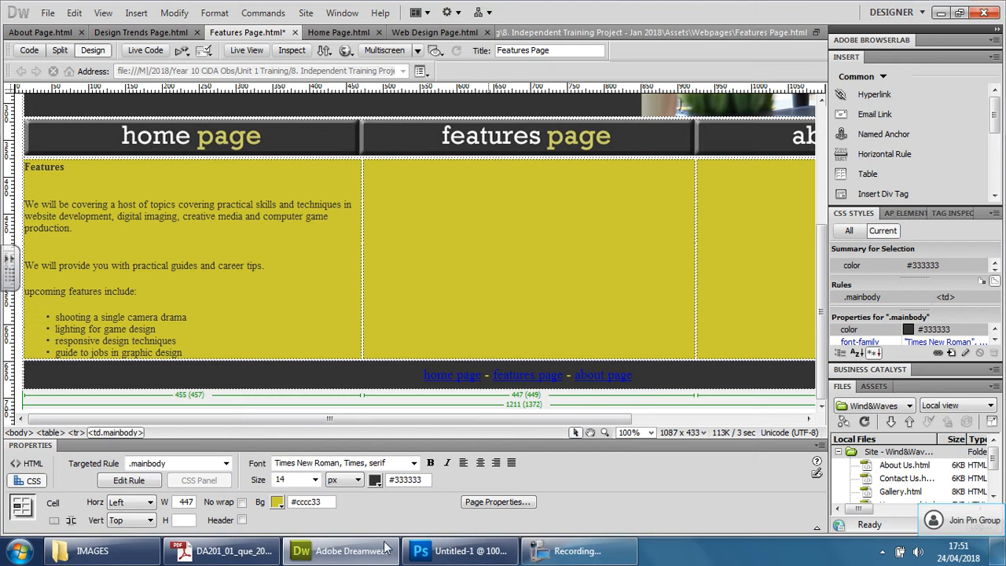
Return to Photoshop and set the colour of the "web design page" text to white (#ffffff)
click(466, 553)
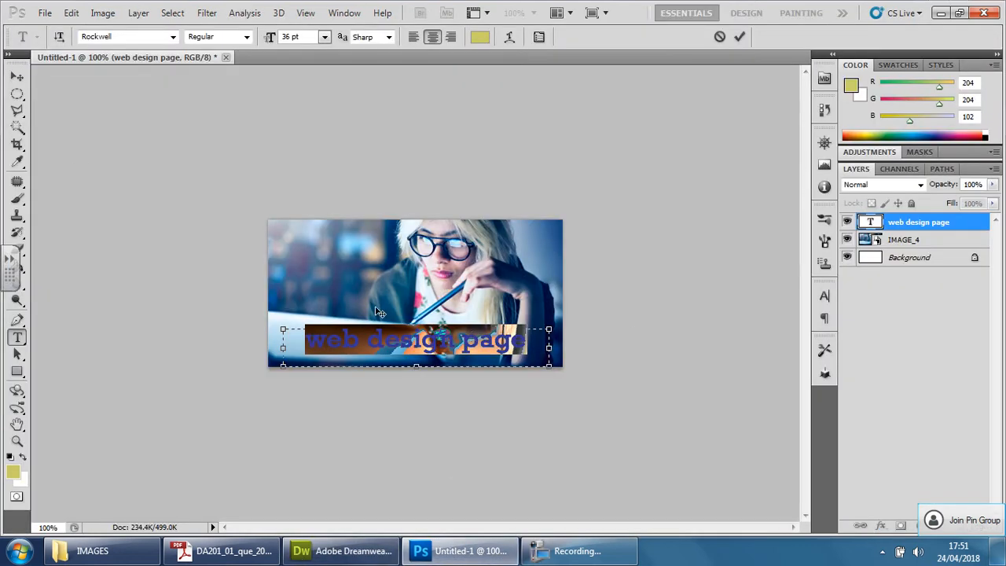
click(480, 39)
drag(259, 137, 158, 109)
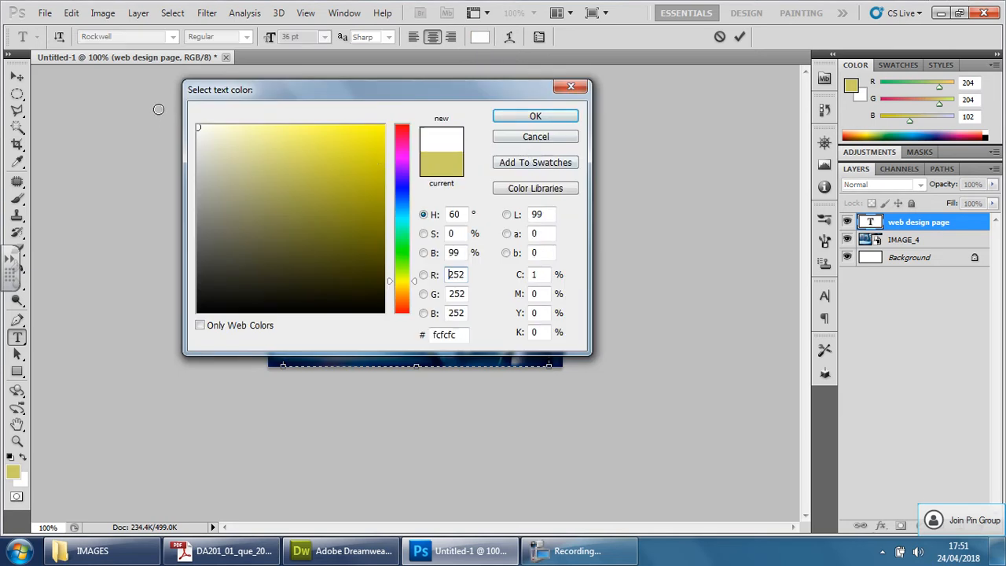
drag(237, 128, 175, 117)
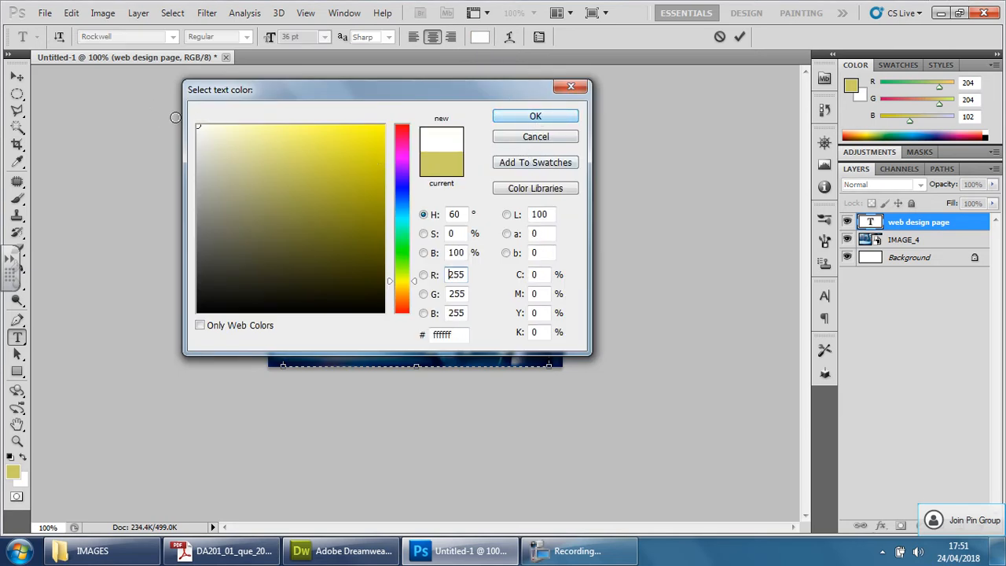
click(535, 118)
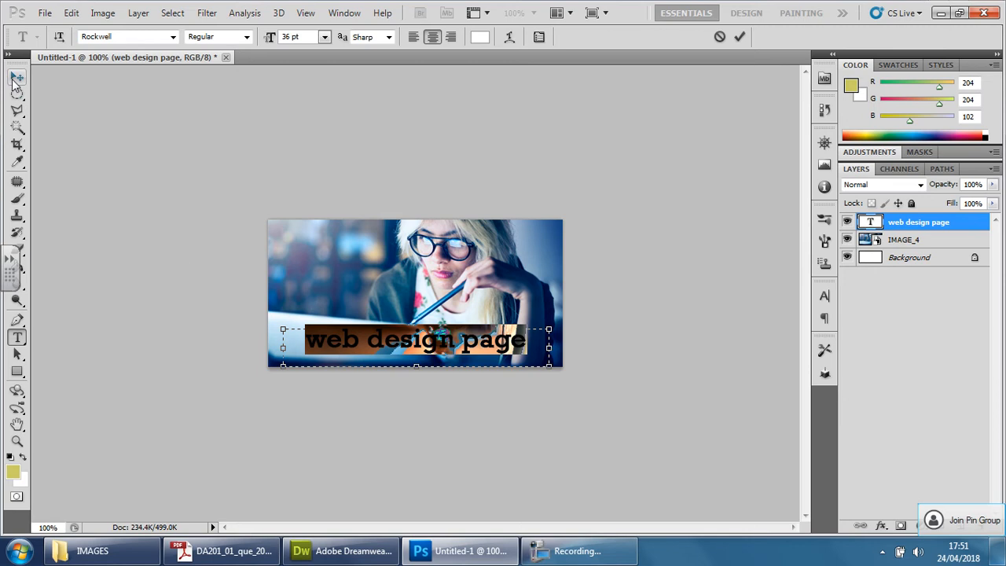
click(16, 78)
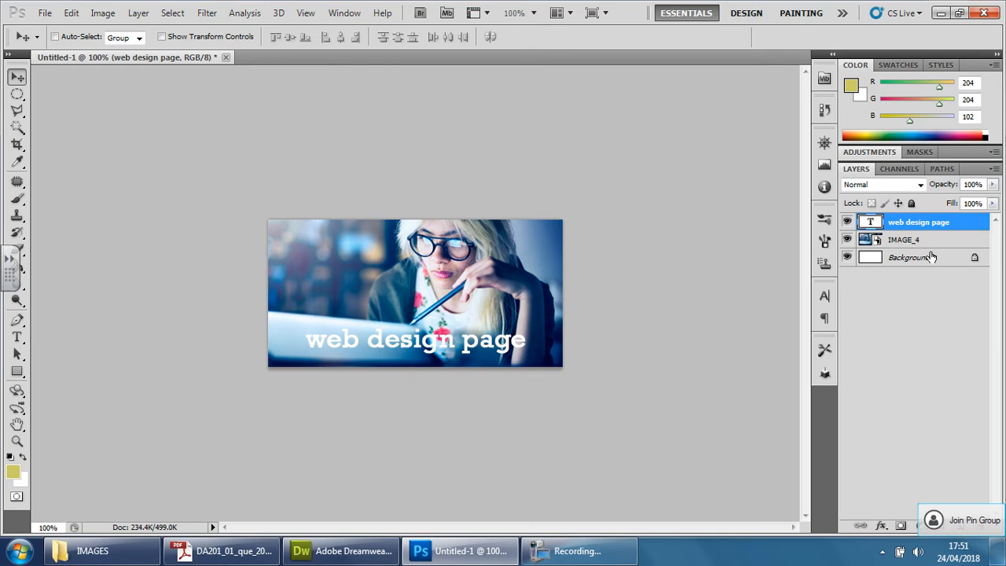
Open the blending options of the "web design page" layer and enable a Drop Shadow
right_click(934, 223)
click(871, 130)
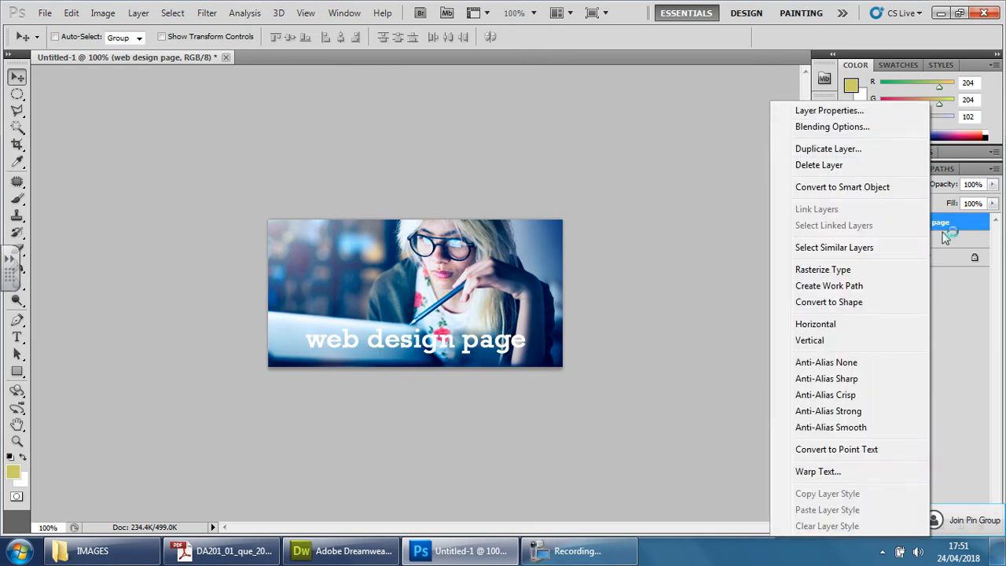
right_click(943, 230)
click(844, 127)
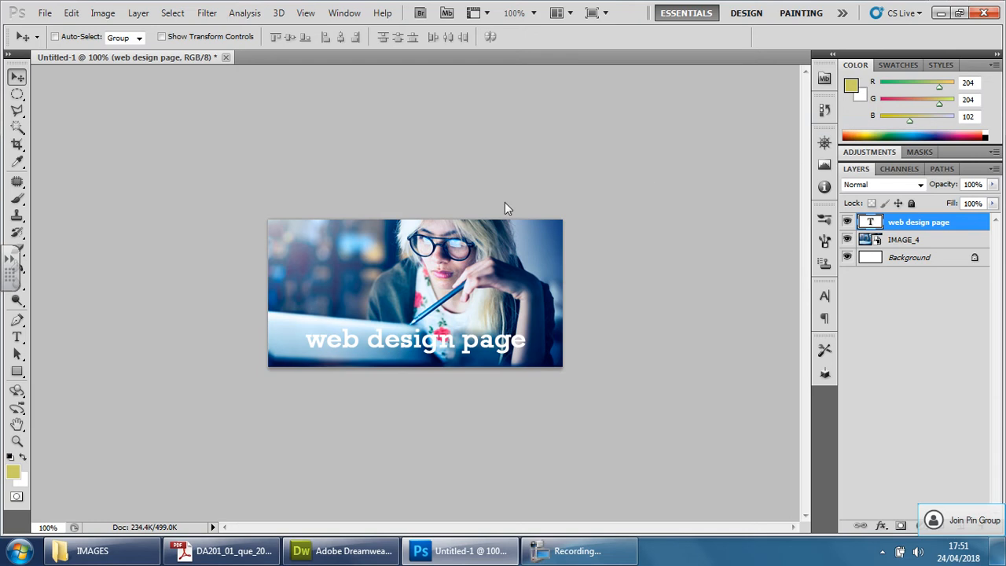
click(561, 155)
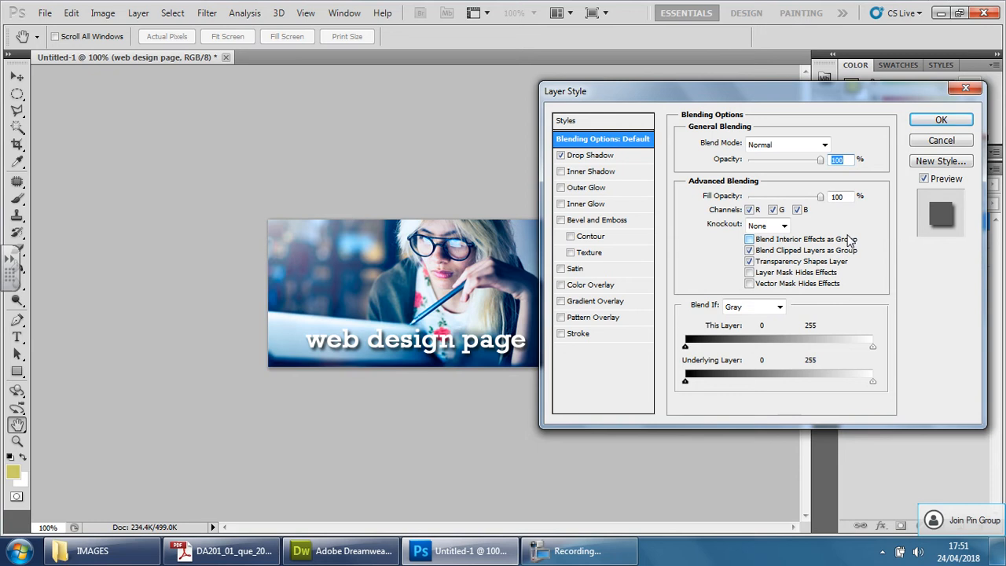
Try the Inner Shadow, Outer Glow, Inner Glow and Bevel and Emboss effects on the text, comparing them with the Drop Shadow
click(561, 172)
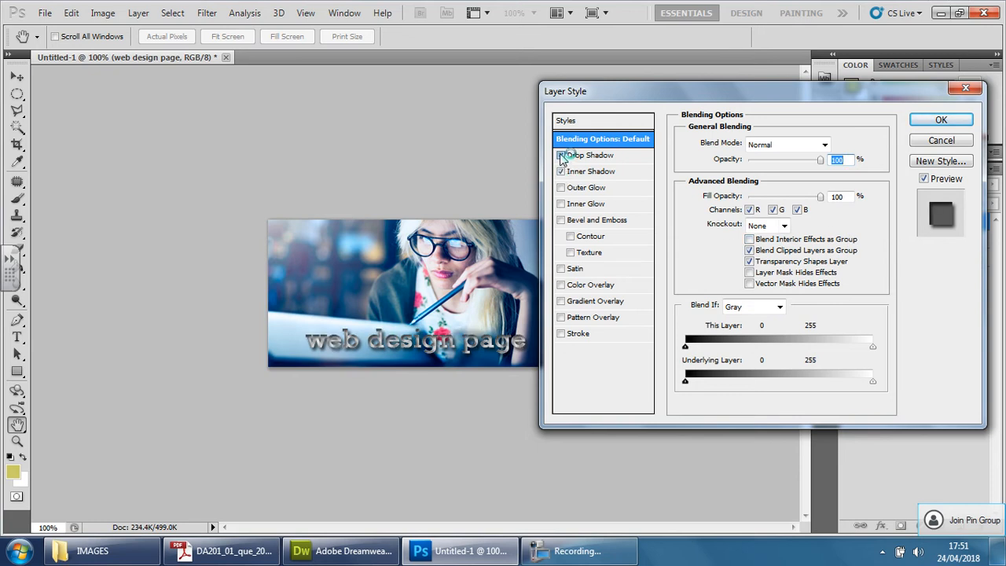
click(561, 156)
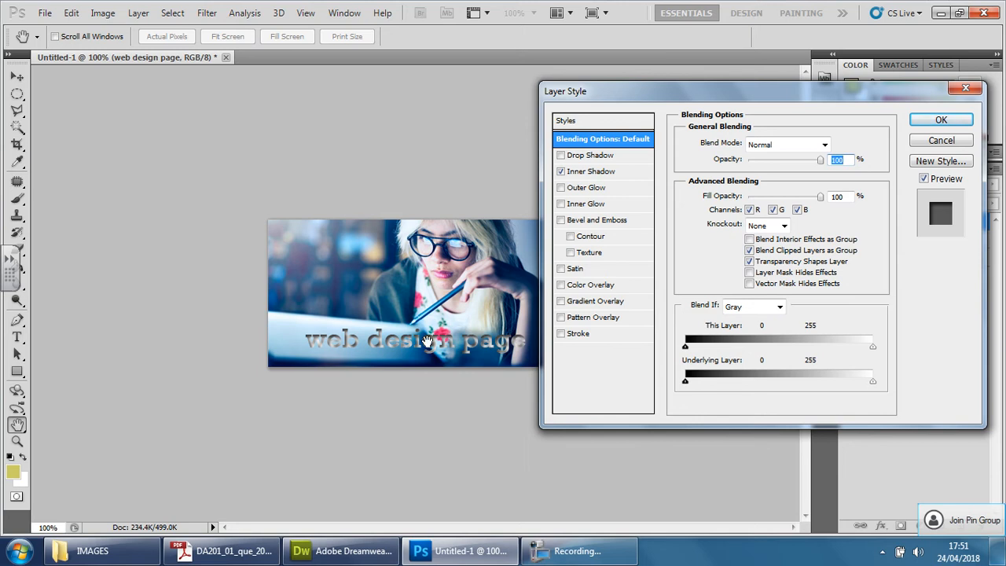
click(561, 171)
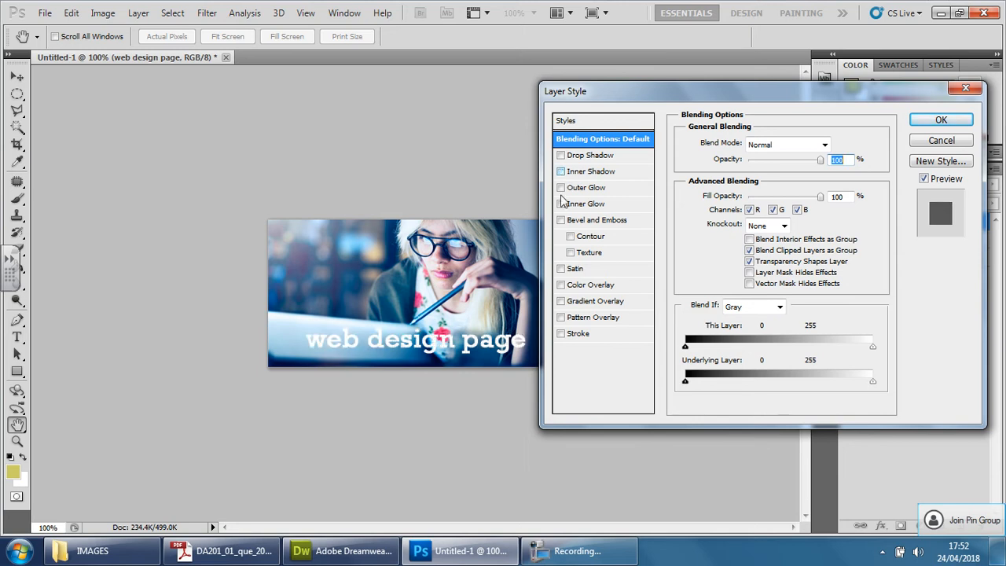
click(561, 188)
click(561, 155)
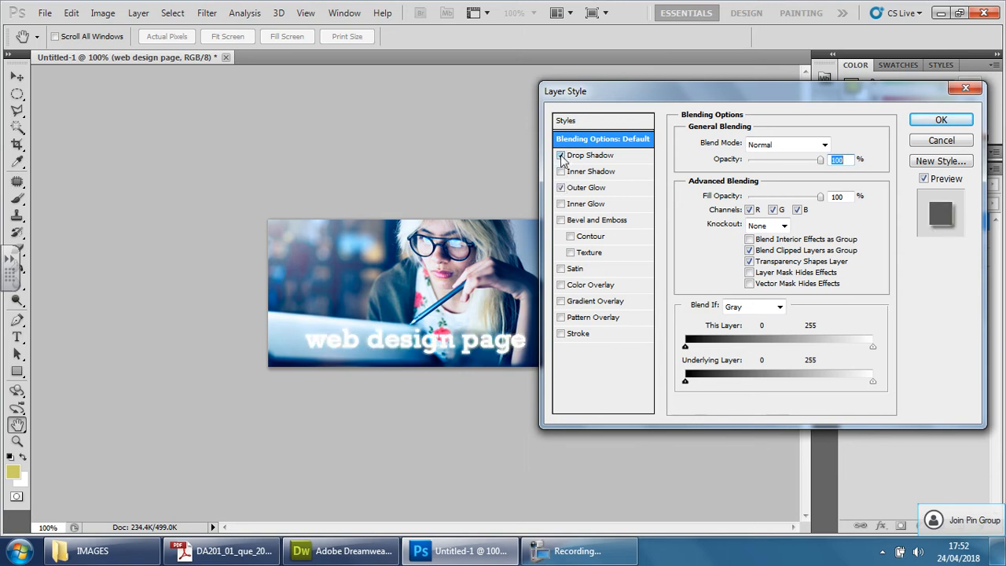
click(562, 188)
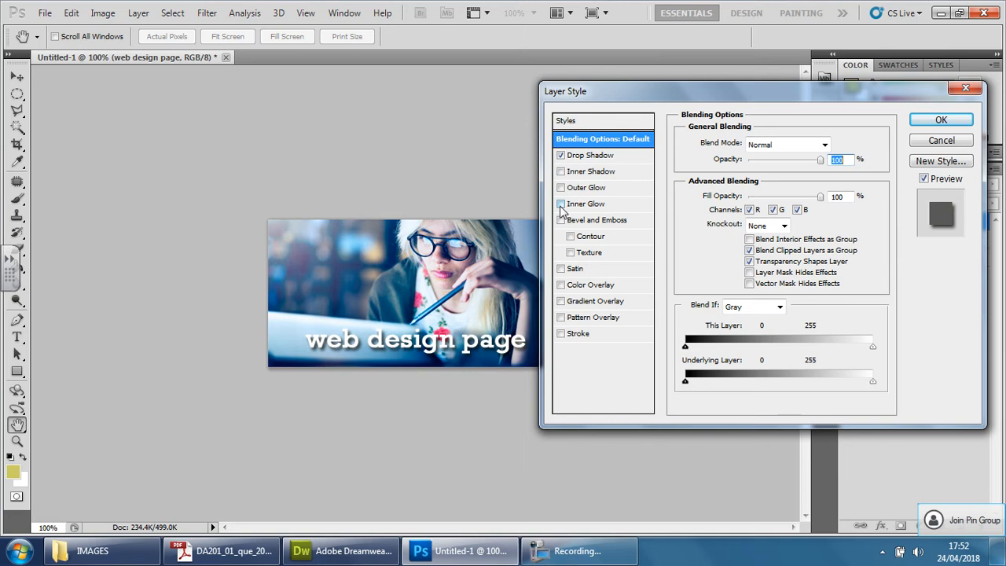
click(561, 203)
click(561, 203)
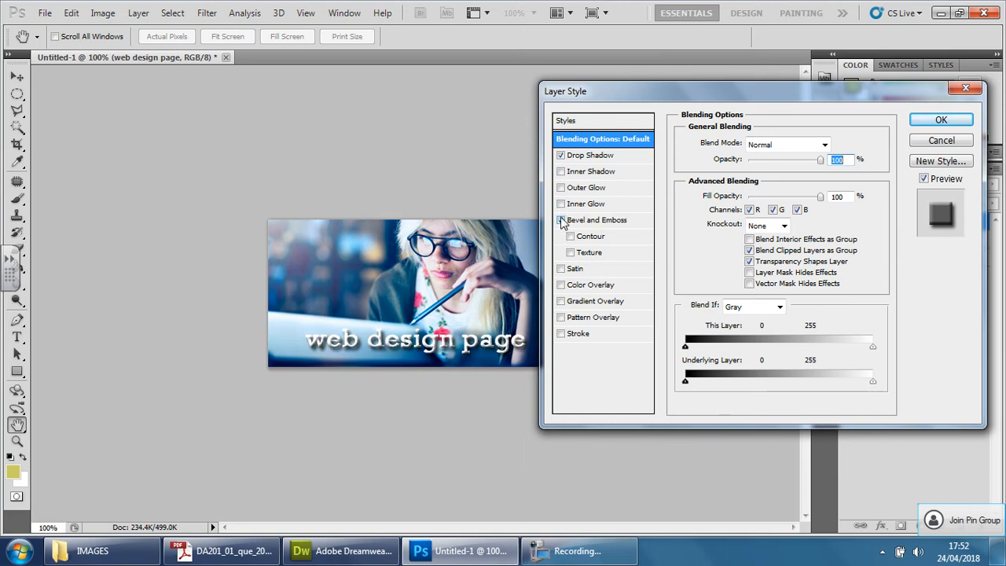
click(561, 220)
click(561, 156)
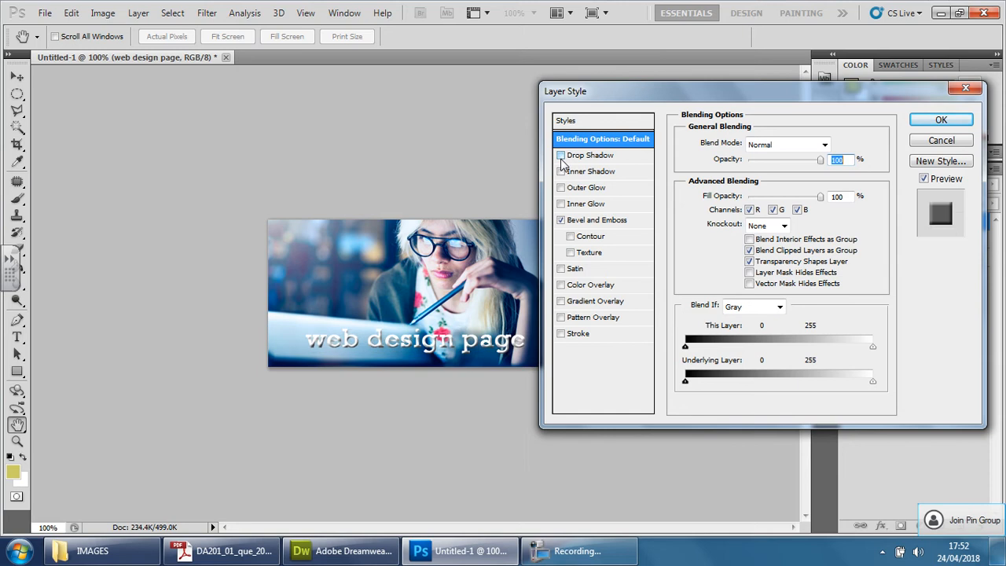
click(561, 157)
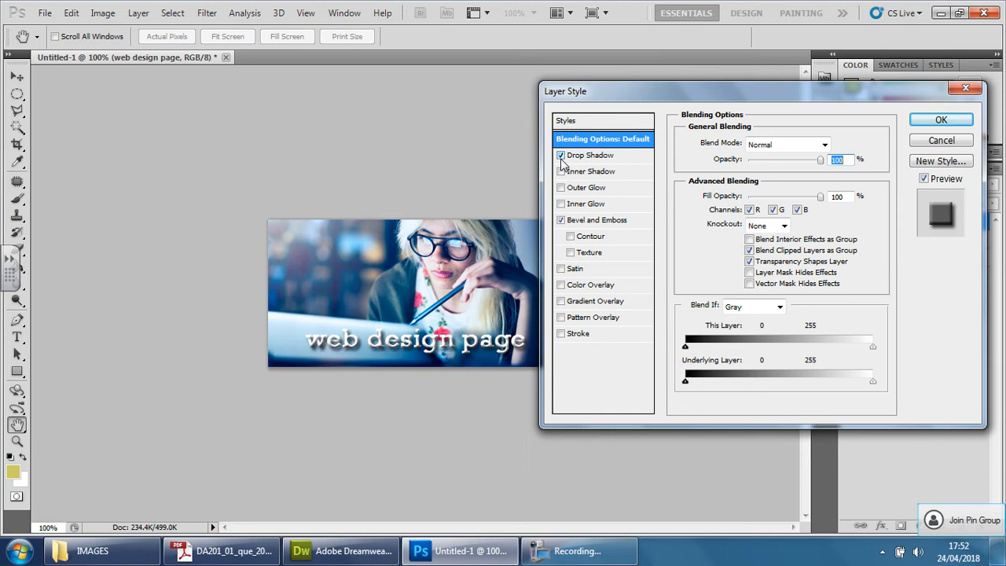
click(562, 221)
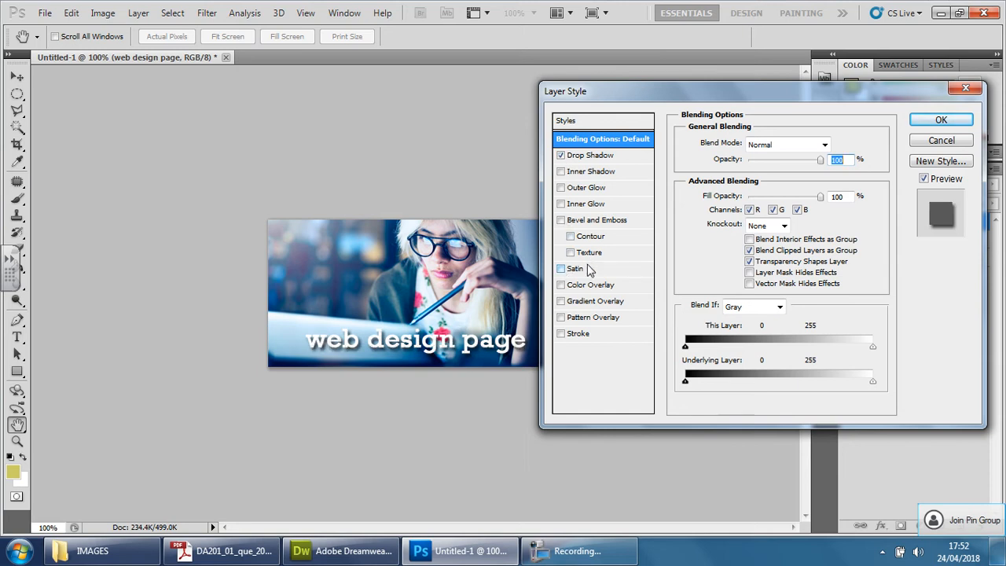
Apply the layer style to the text layer with Drop Shadow as its only effect
click(941, 120)
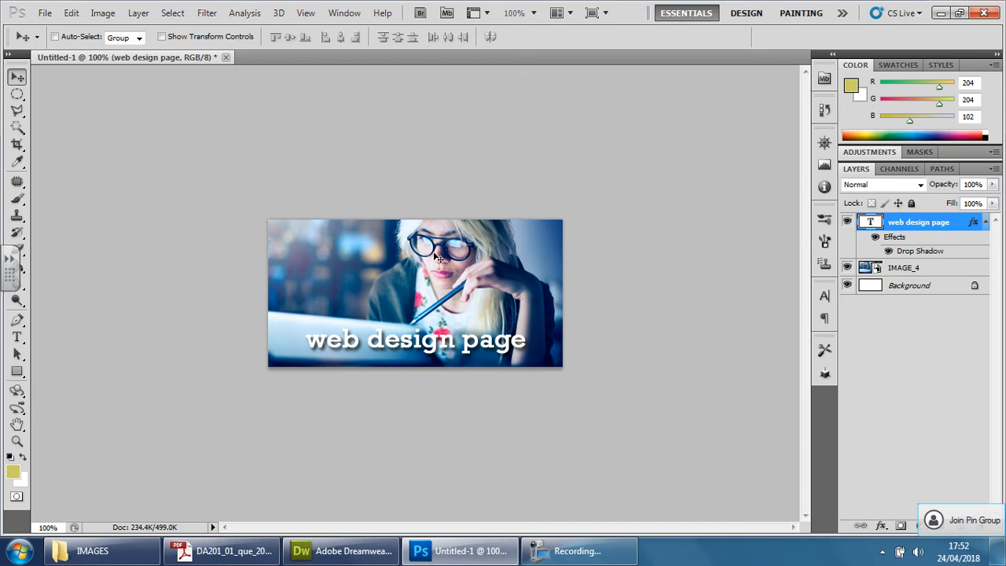
click(44, 13)
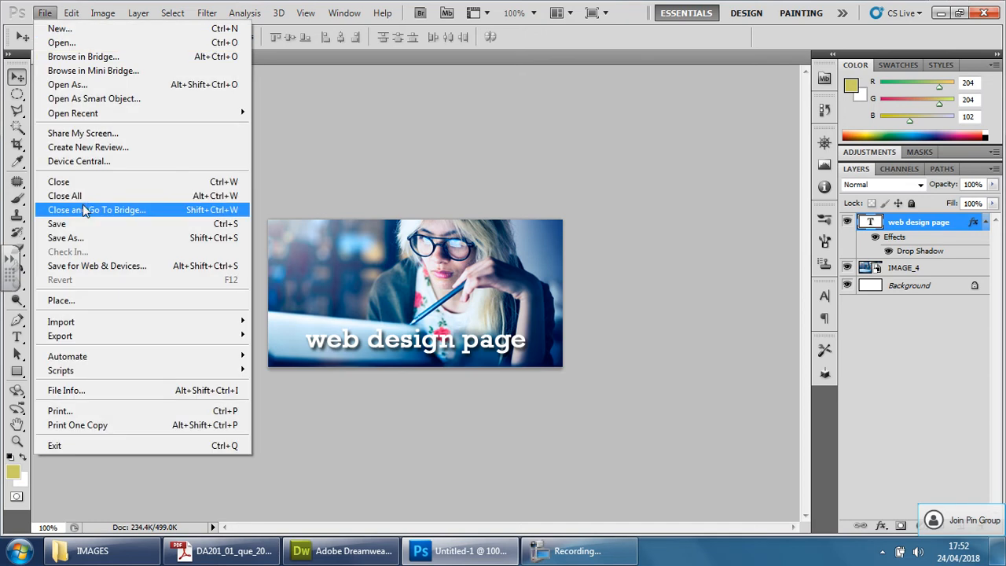
click(569, 154)
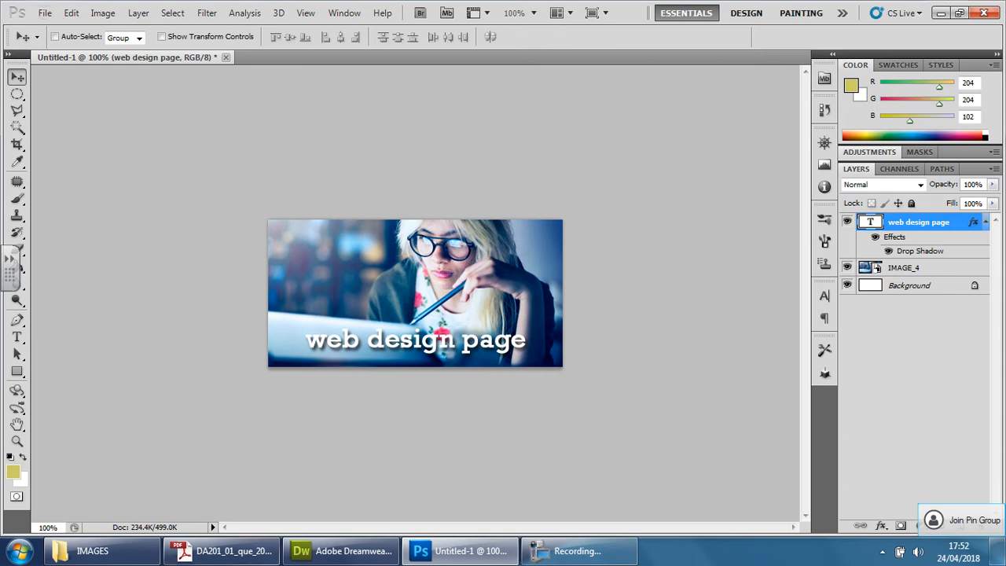
Switch to the brief PDF and check the file format and internal link image requirements
click(224, 550)
scroll(382, 272, down, 20)
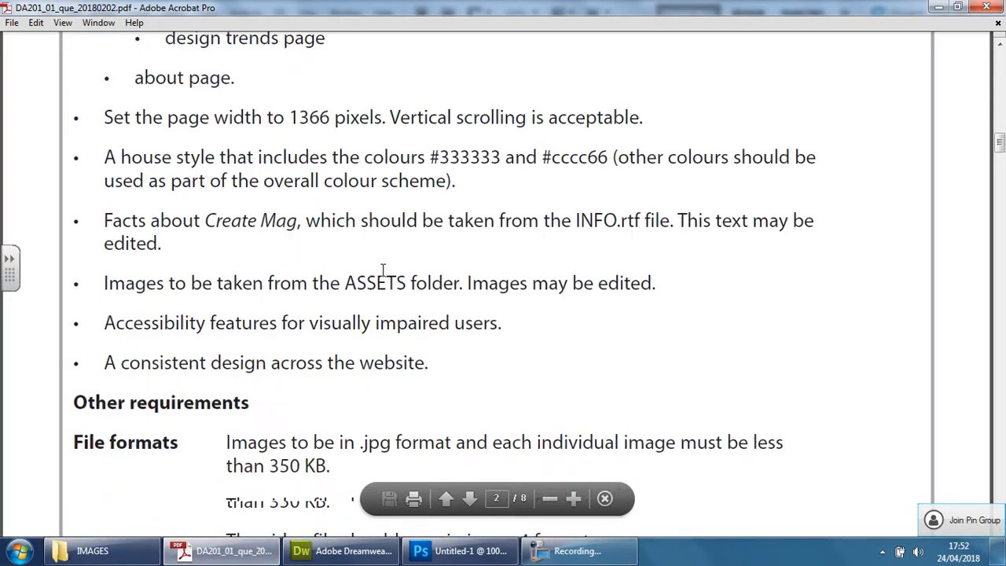
scroll(385, 271, down, 5)
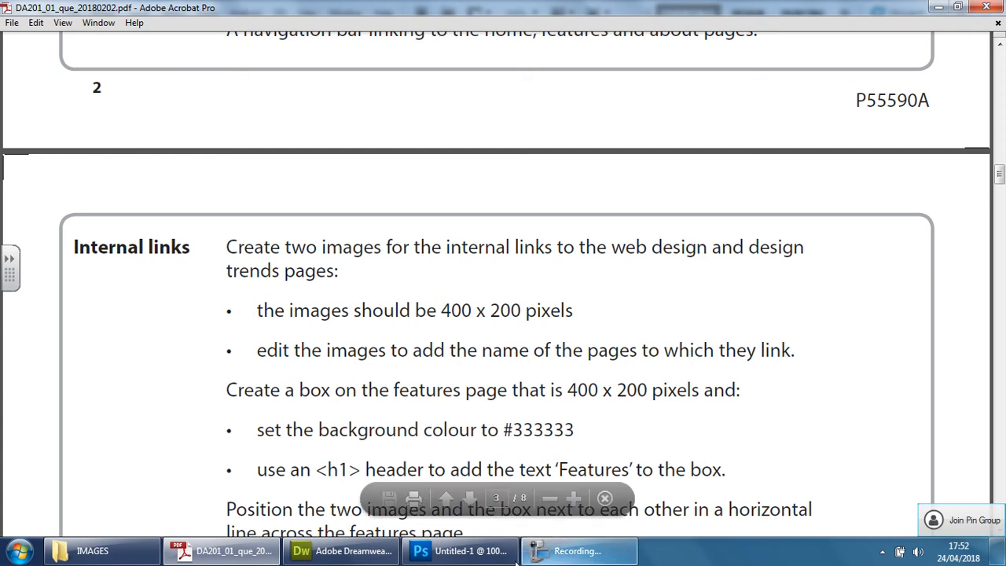
Back in Photoshop, open Save for Web & Devices for the image and choose the JPEG format
click(460, 550)
click(44, 13)
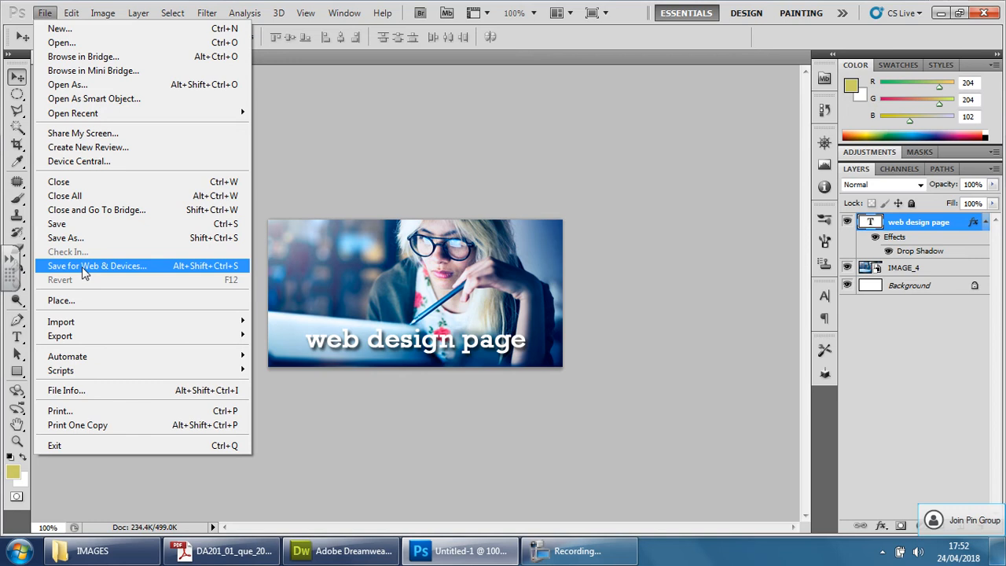
click(139, 268)
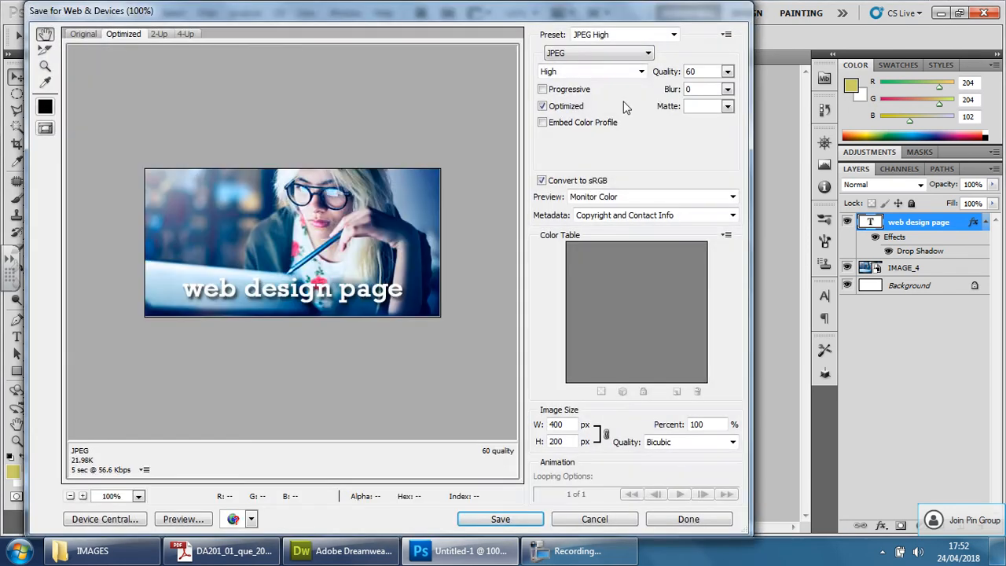
click(602, 53)
click(577, 76)
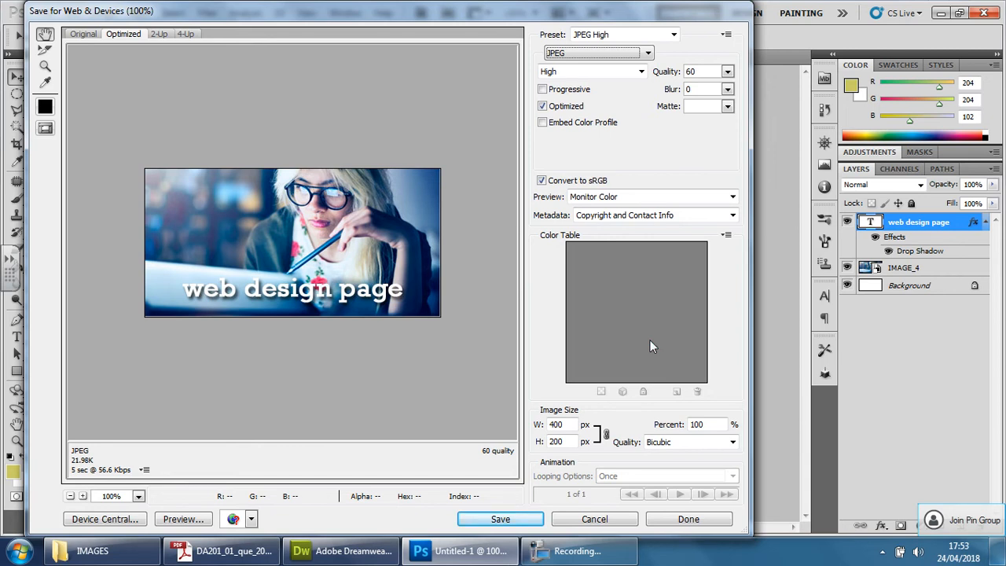
Save the optimized JPEG in the IMAGES folder under the name "Web design page button1"
click(520, 519)
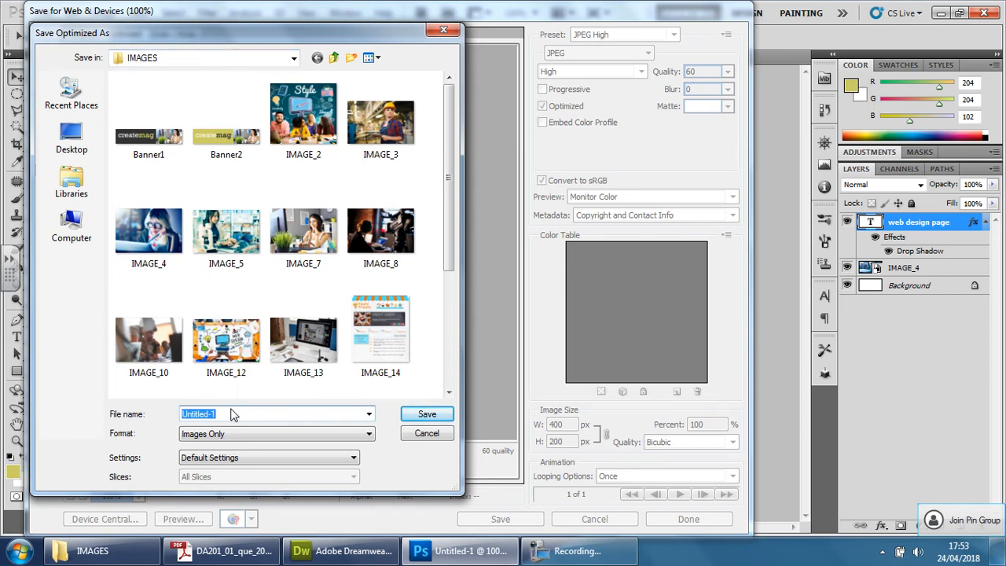
text(web design page)
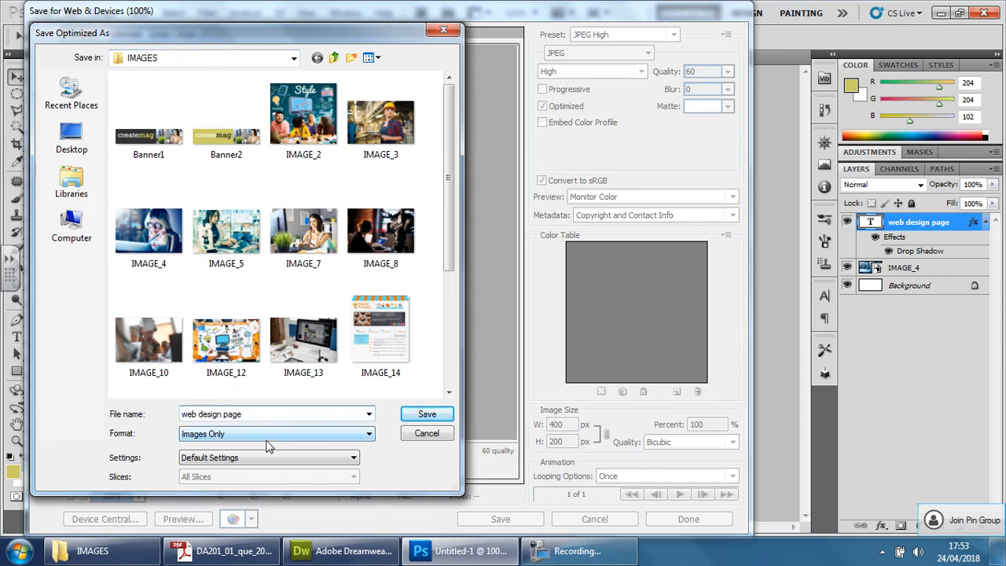
text(button)
click(190, 414)
key(BackSpace)
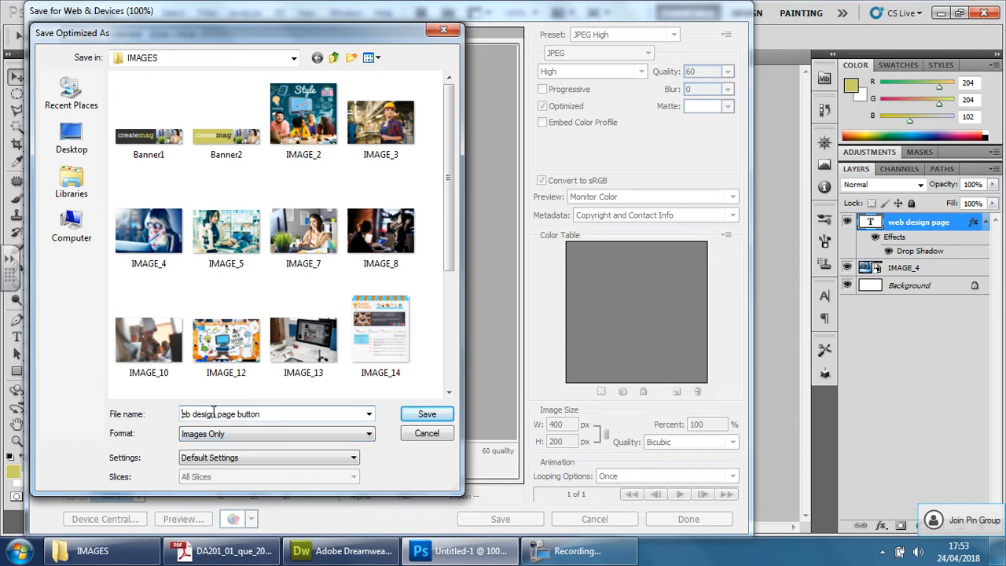
text(W)
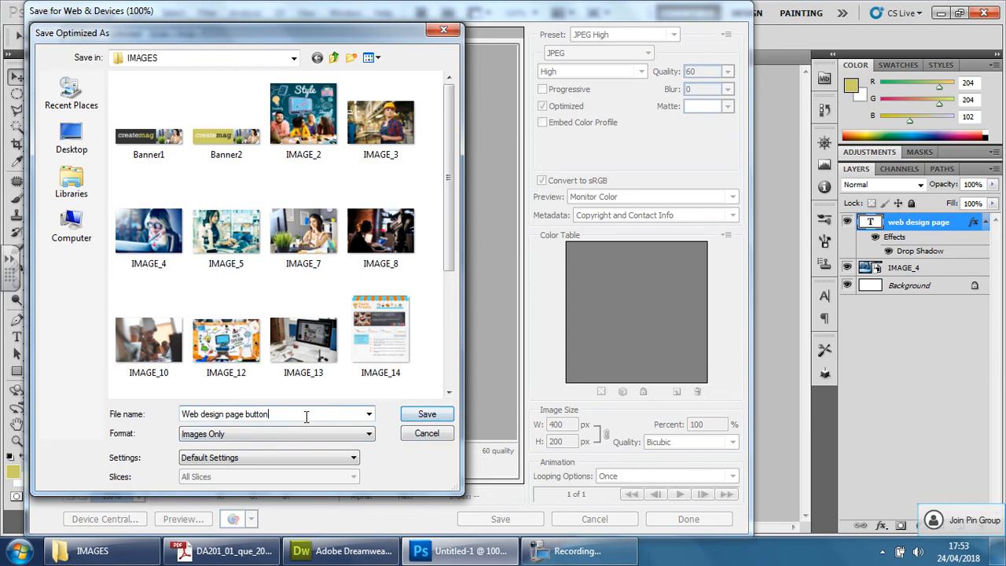
text(1)
click(437, 419)
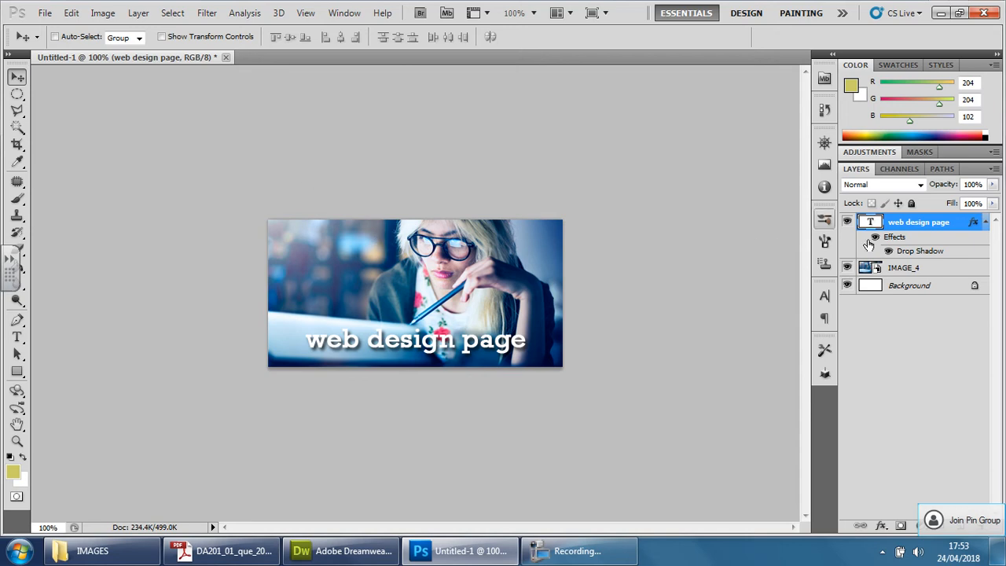
Apply a Gaussian Blur to the IMAGE_4 layer, comparing radii of 3, 2 and 5 pixels before settling on 4 pixels
click(924, 270)
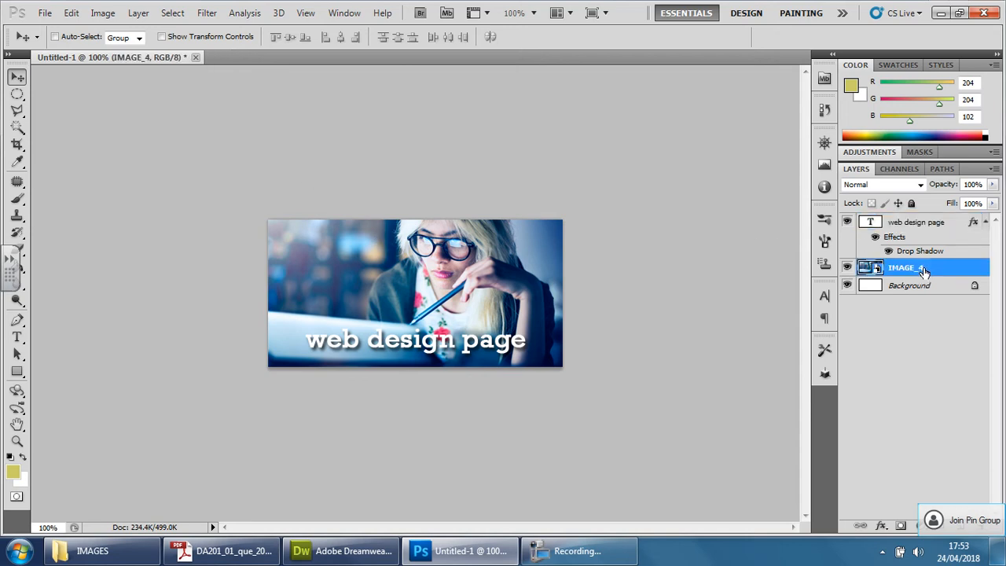
click(208, 13)
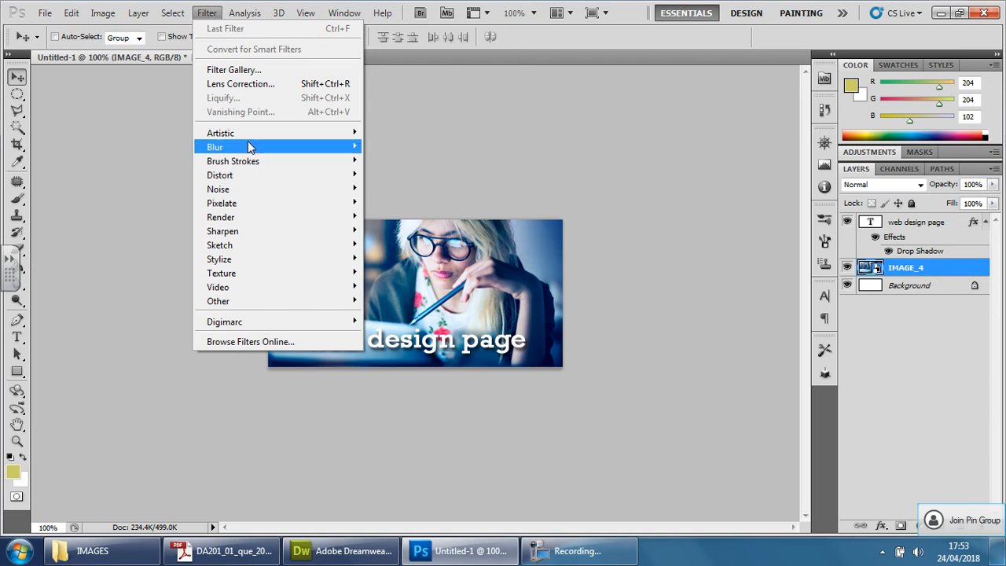
mouse_move(248, 144)
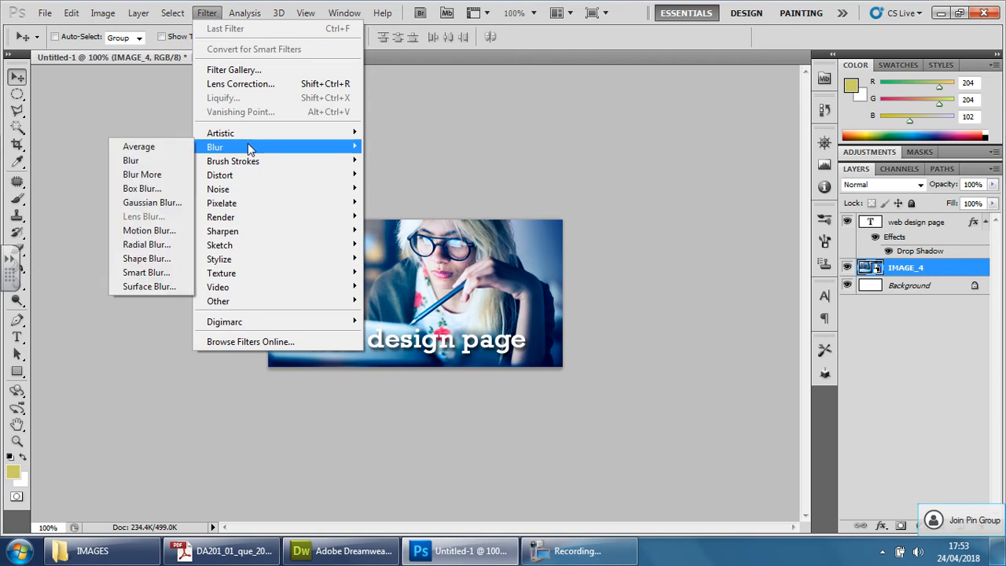
click(148, 202)
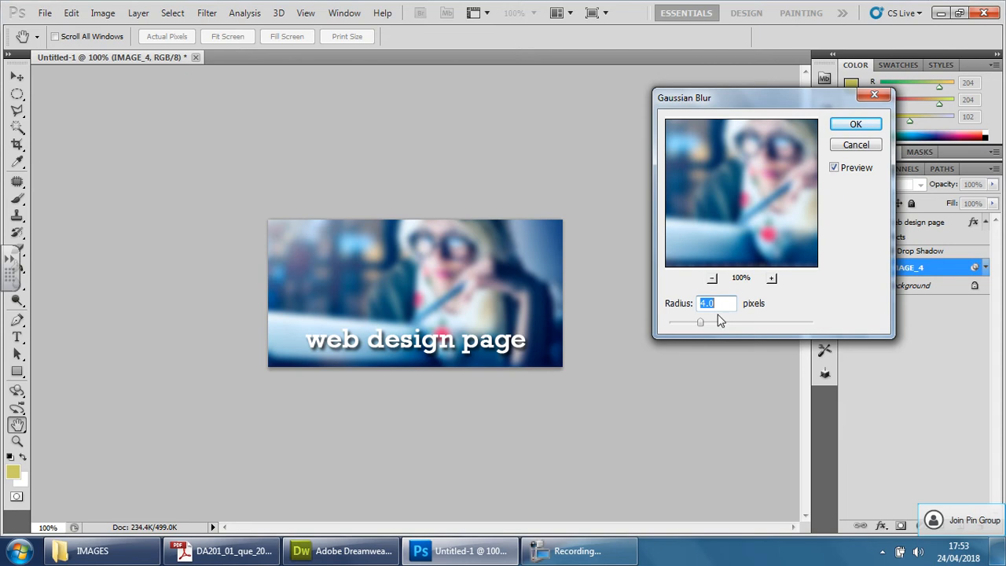
text(3)
drag(720, 302, 647, 303)
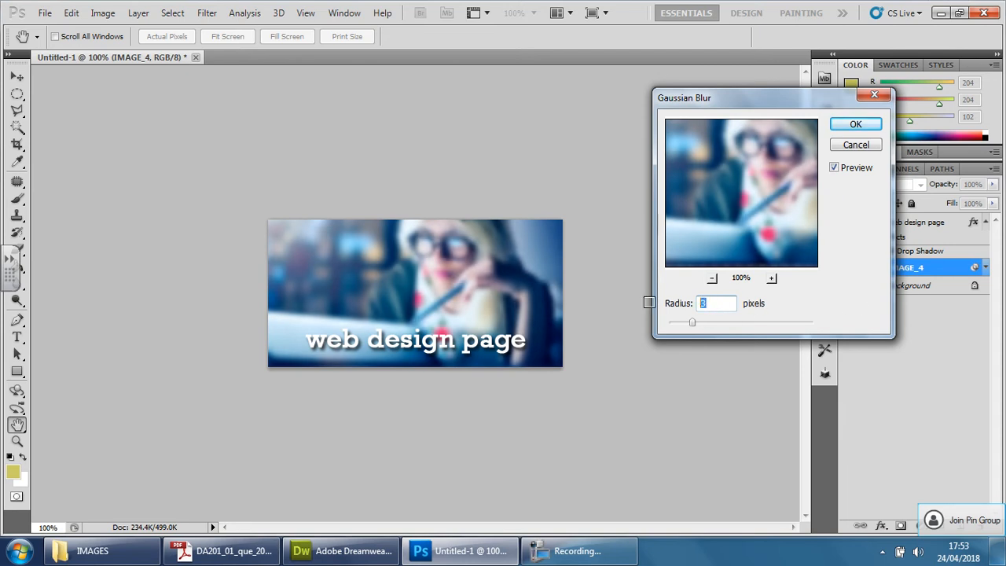
text(2)
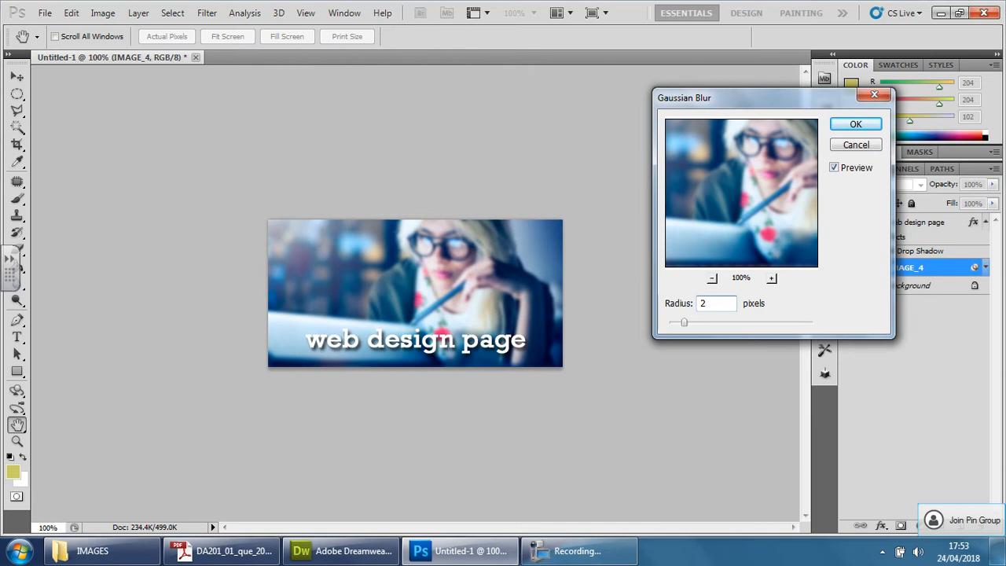
drag(724, 303, 689, 304)
text(5)
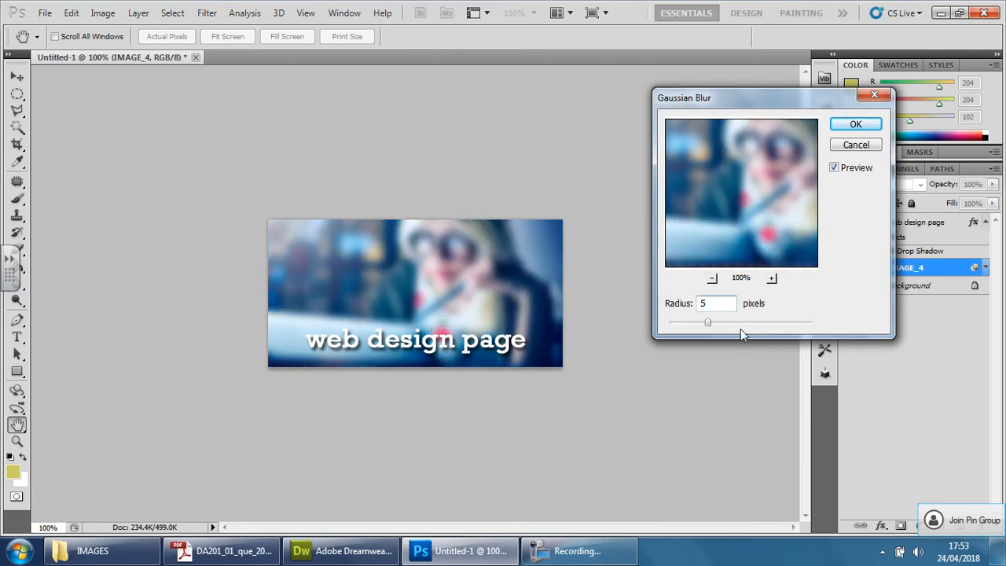
key(BackSpace)
text(4)
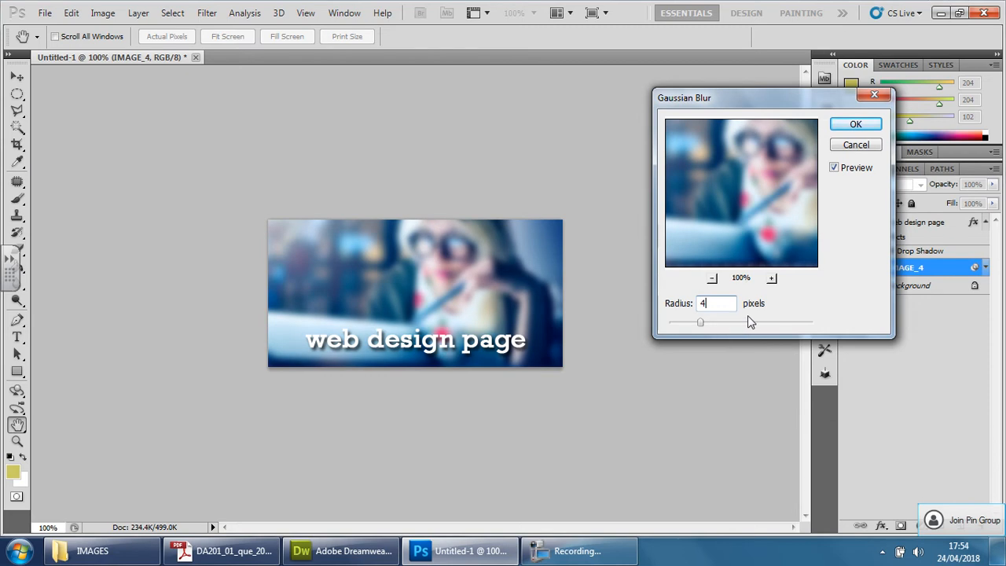
click(855, 126)
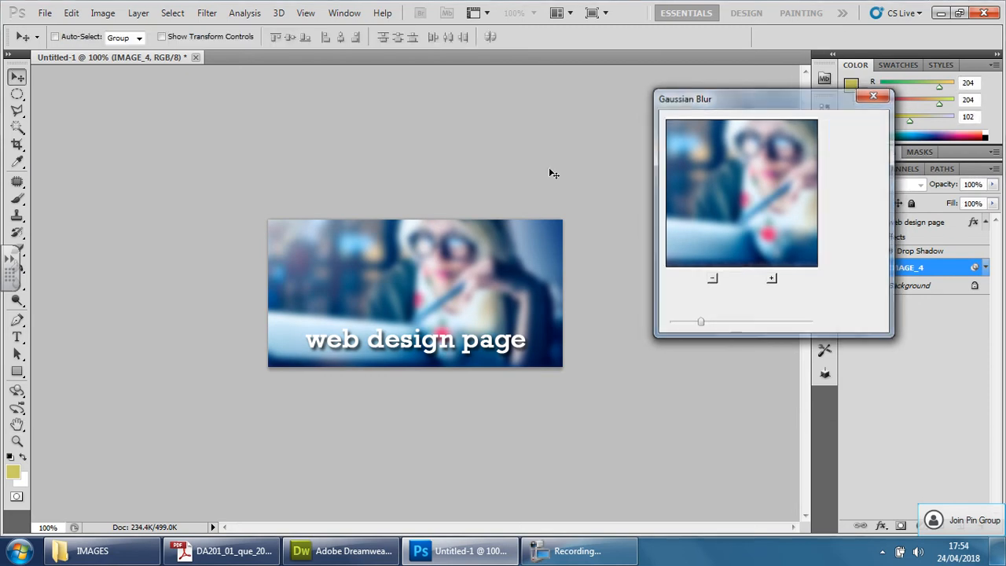
Save the blurred version for the web as a JPEG named "Web-design-page-button2" in the IMAGES folder
click(45, 13)
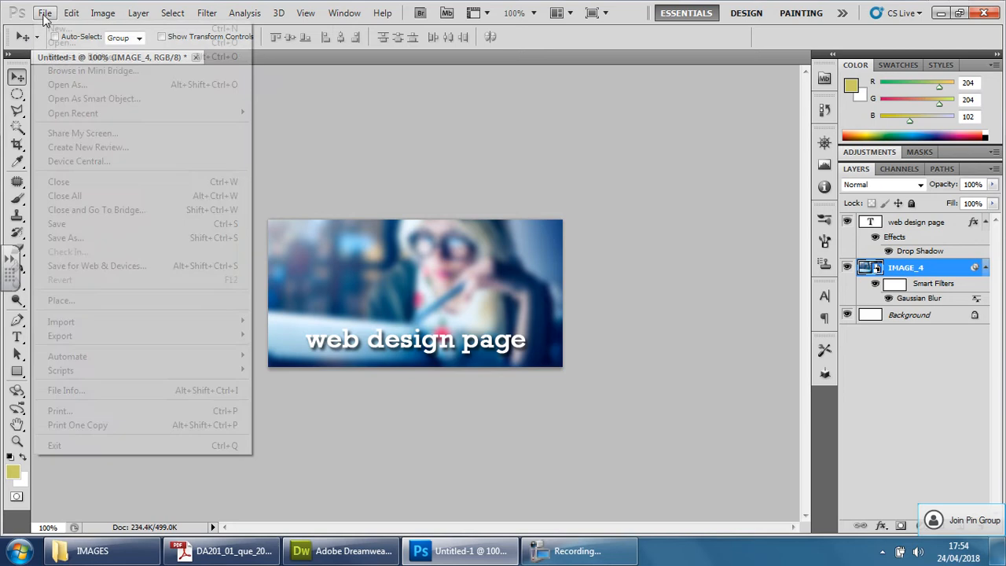
click(107, 265)
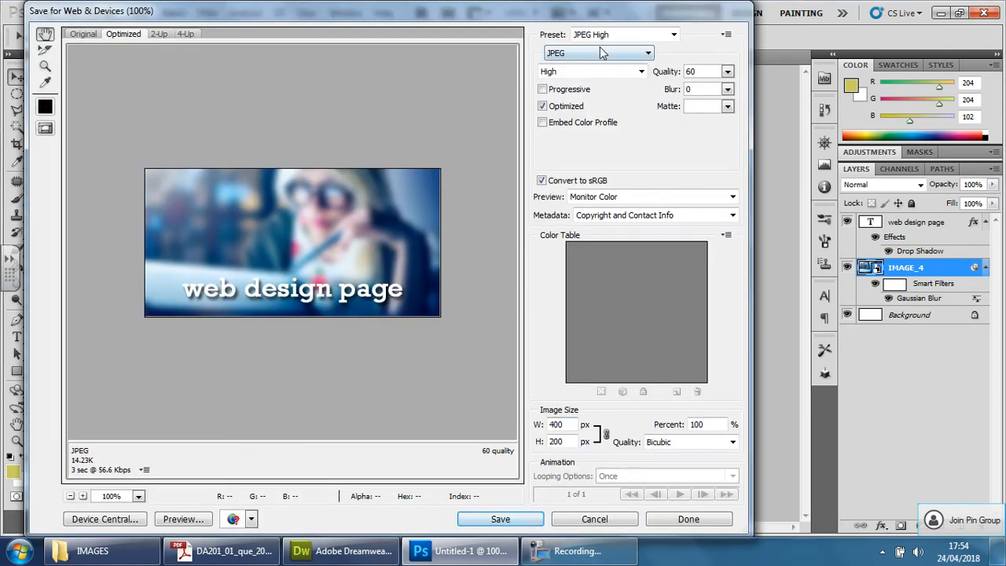
click(496, 520)
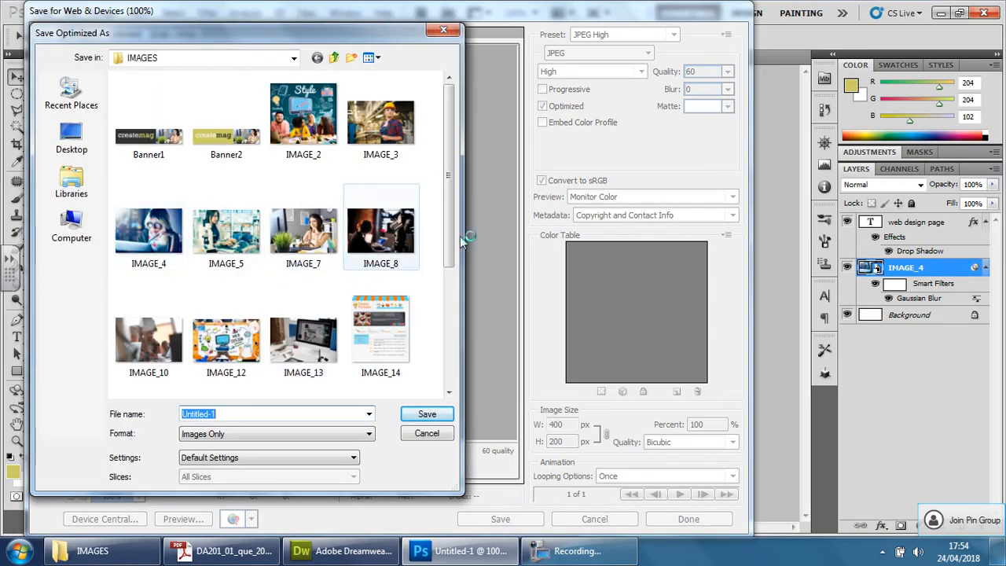
drag(454, 143, 443, 283)
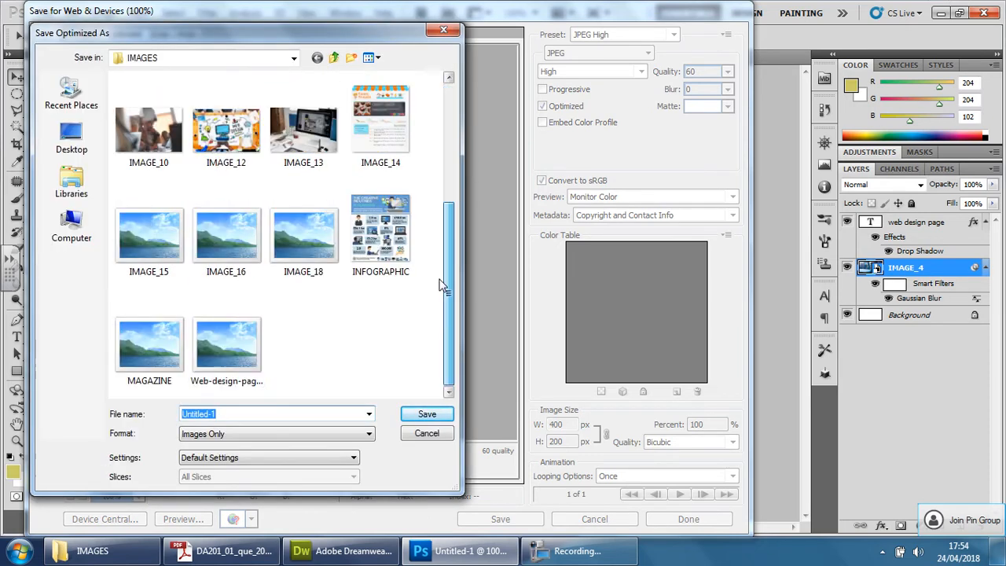
click(224, 360)
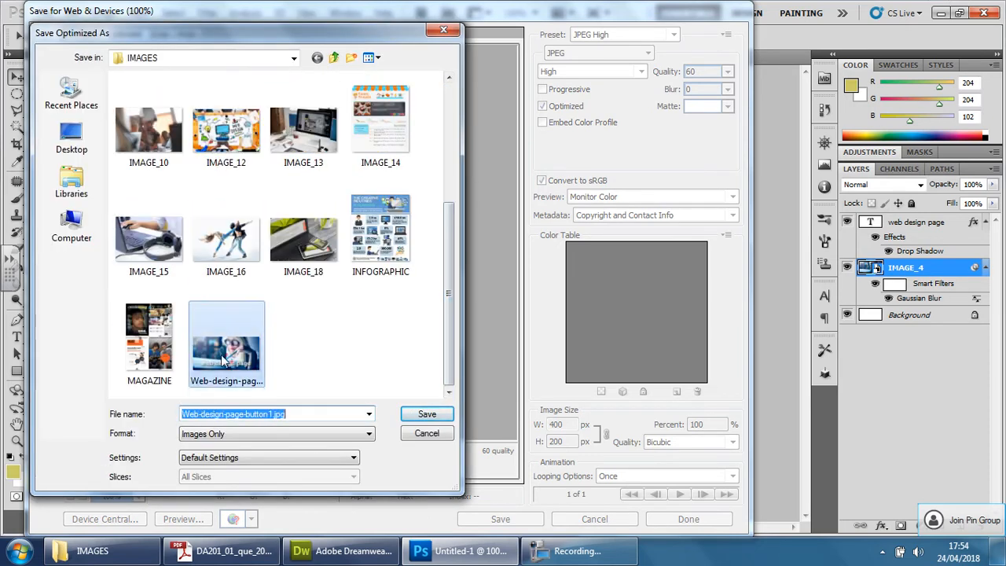
click(329, 411)
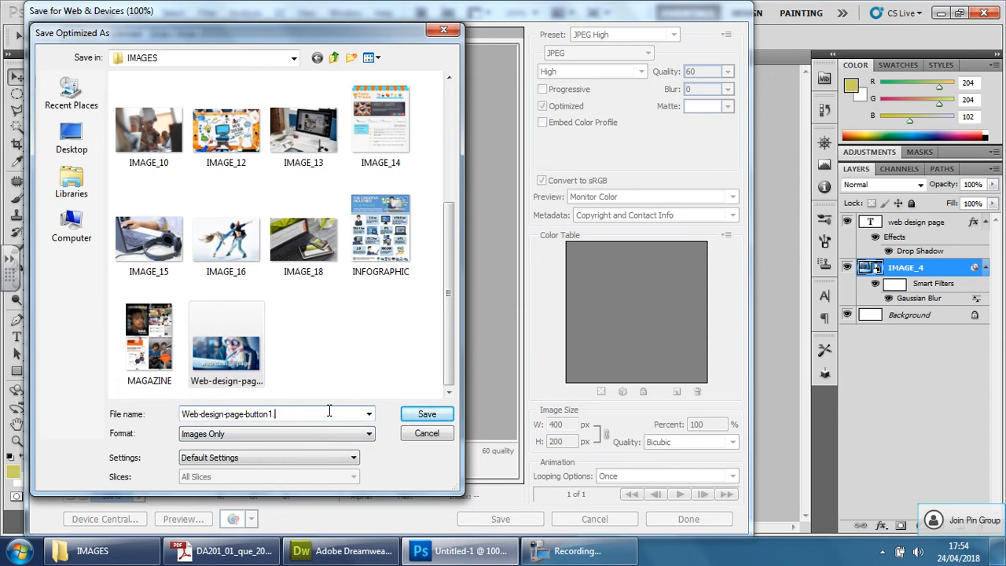
key(BackSpace)
key(BackSpace)
click(426, 414)
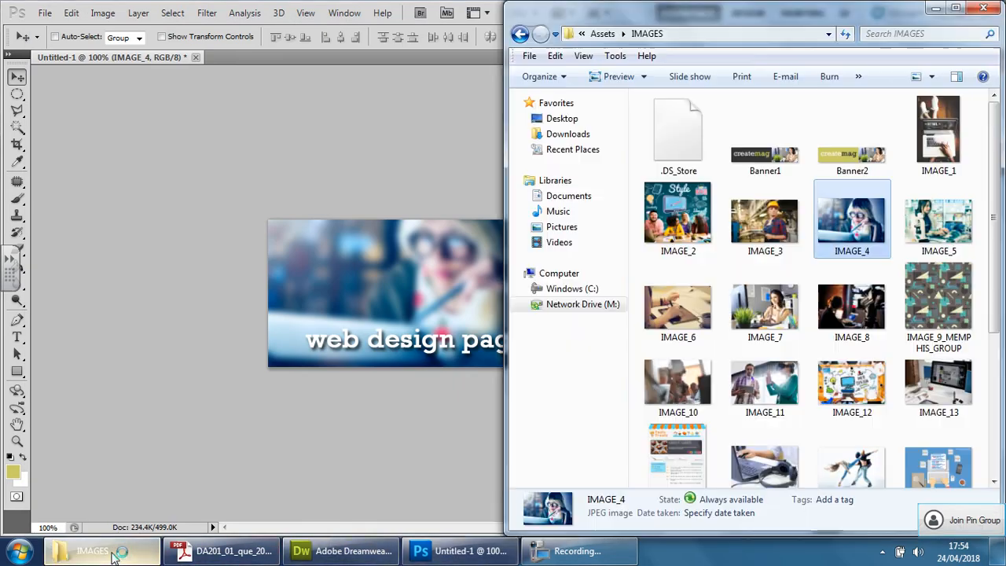
Switch to the IMAGES folder in Windows Explorer, compare the two saved web design page buttons in the photo viewer, and return to Photoshop
click(116, 553)
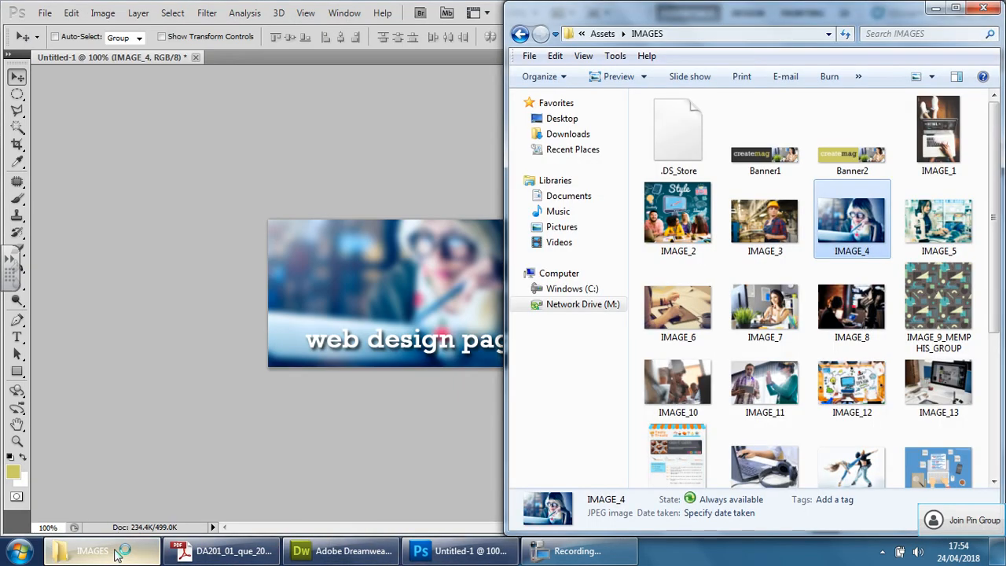
click(956, 8)
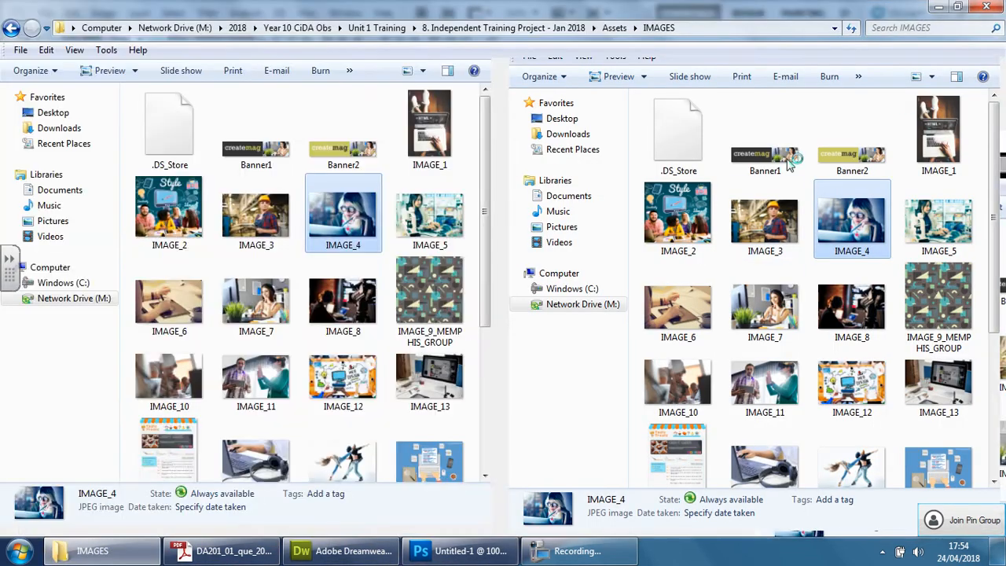
click(732, 317)
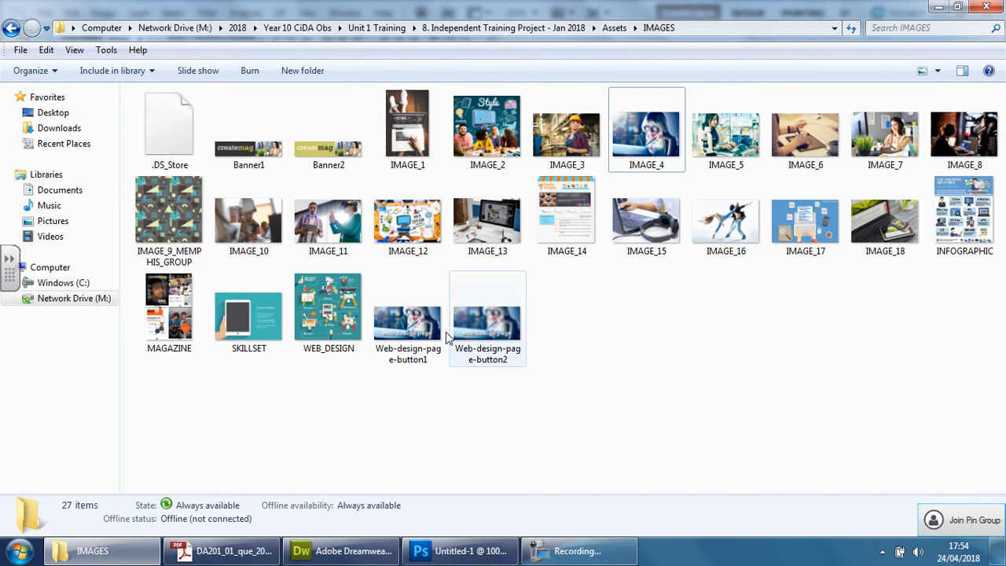
double_click(401, 330)
key(Right)
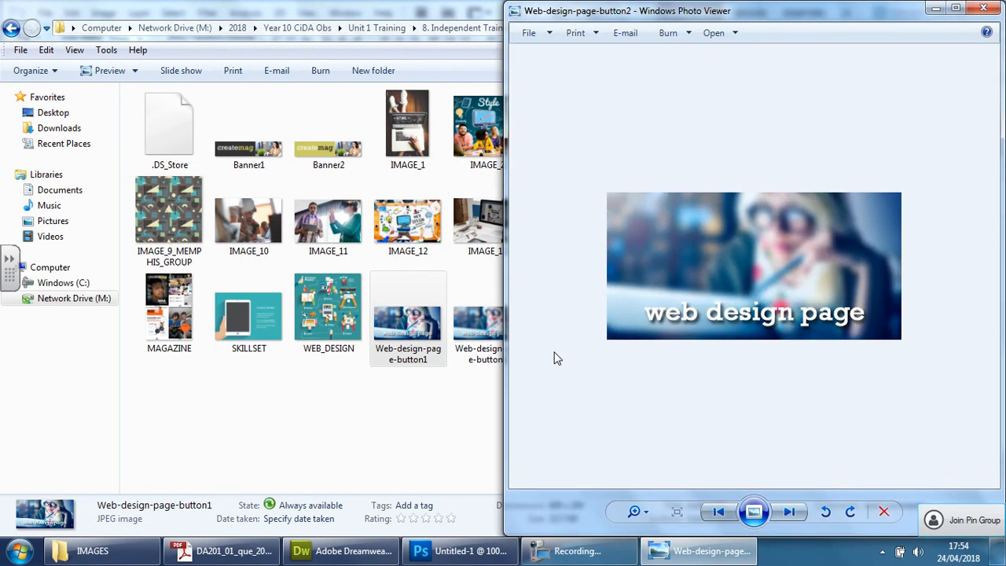
click(983, 8)
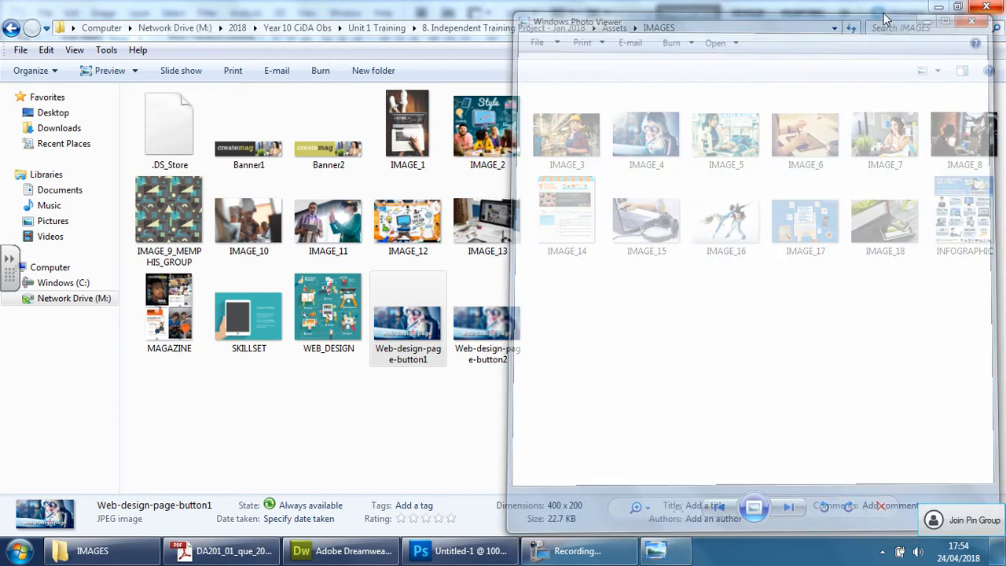
click(935, 8)
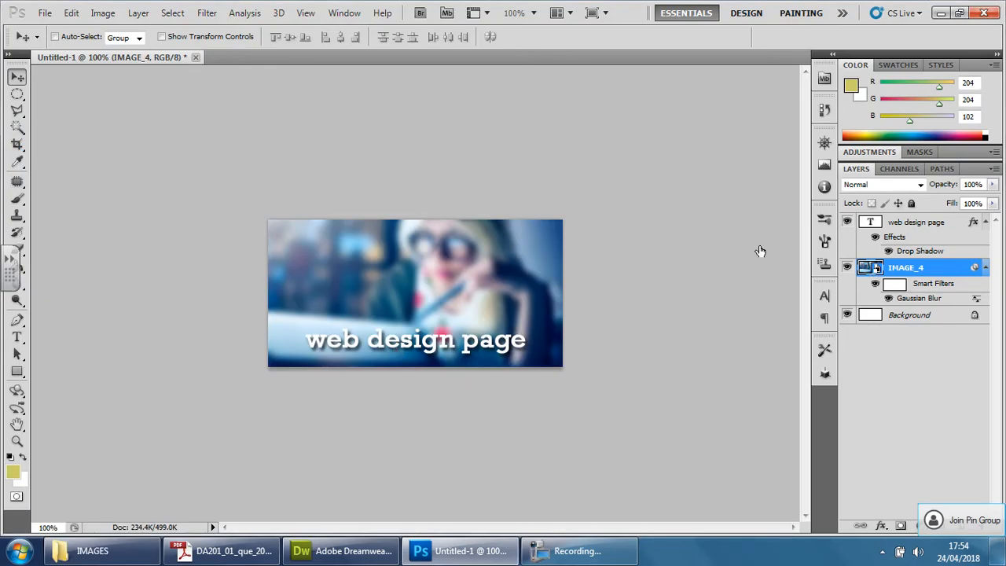
Delete the IMAGE_4 layer from the document
right_click(922, 268)
click(823, 193)
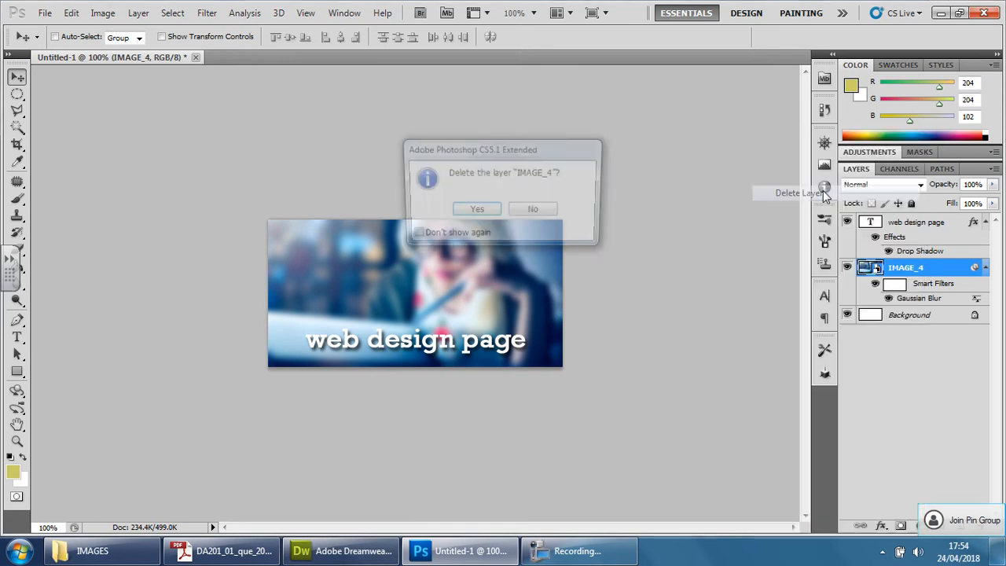
click(475, 211)
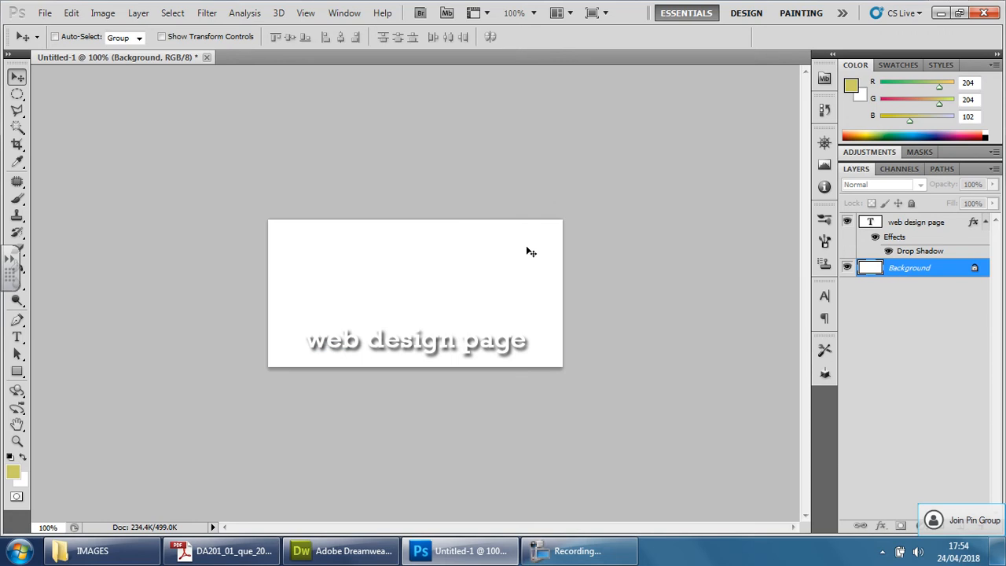
Place IMAGE_6 from the IMAGES folder behind the text, scaled to about 100.5% and positioned to cover the canvas
click(92, 550)
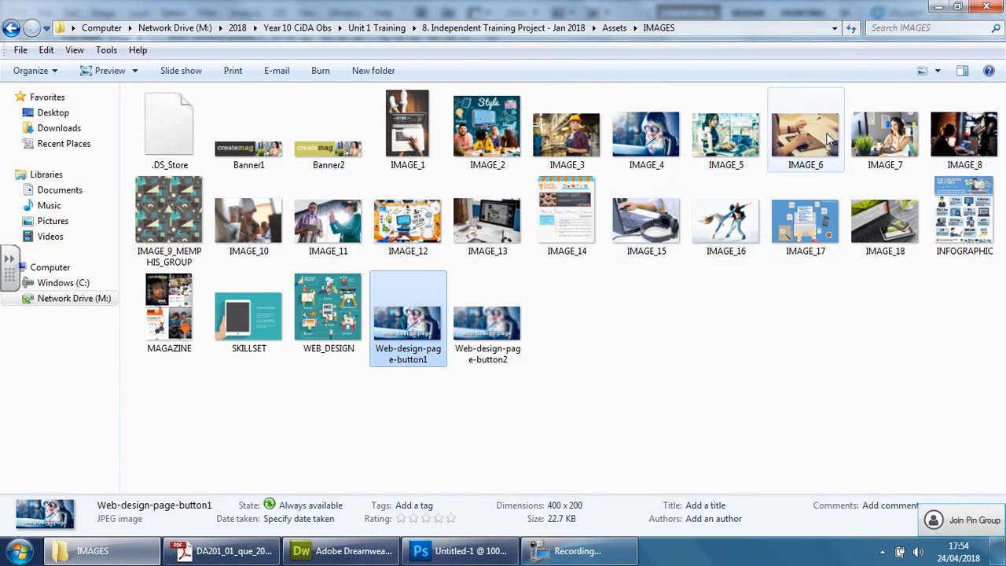
drag(806, 137, 515, 287)
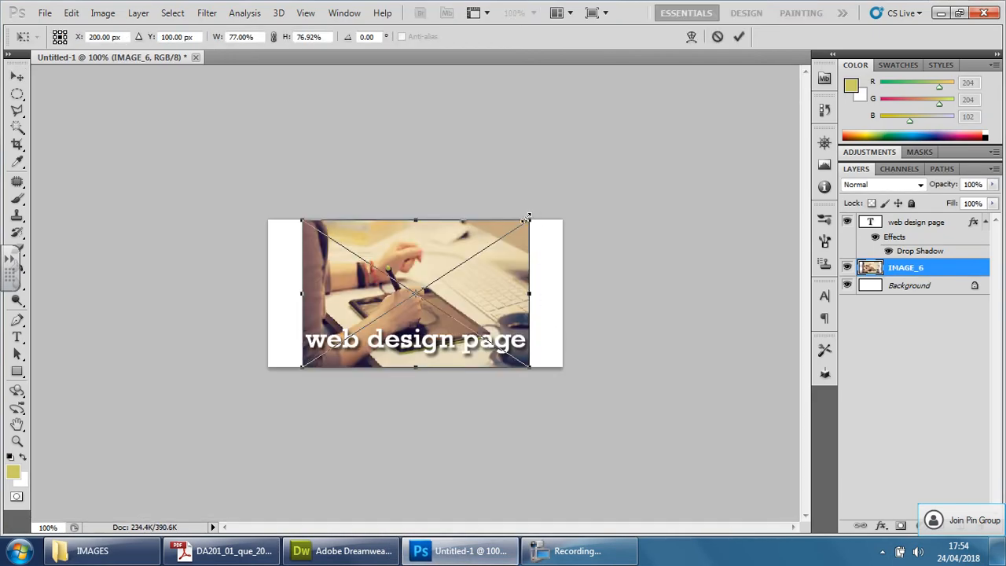
drag(528, 217, 595, 177)
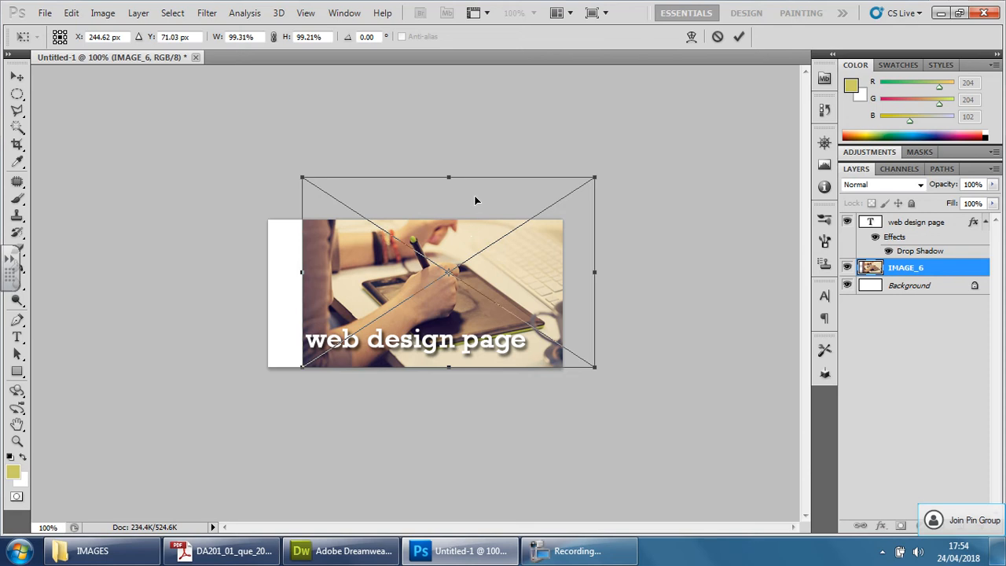
drag(475, 201, 438, 198)
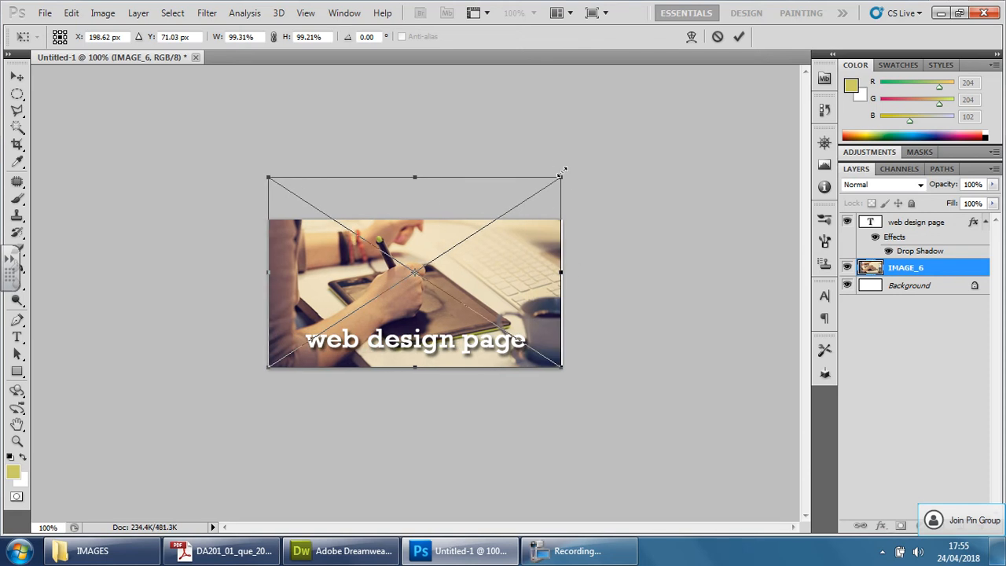
drag(562, 176, 566, 174)
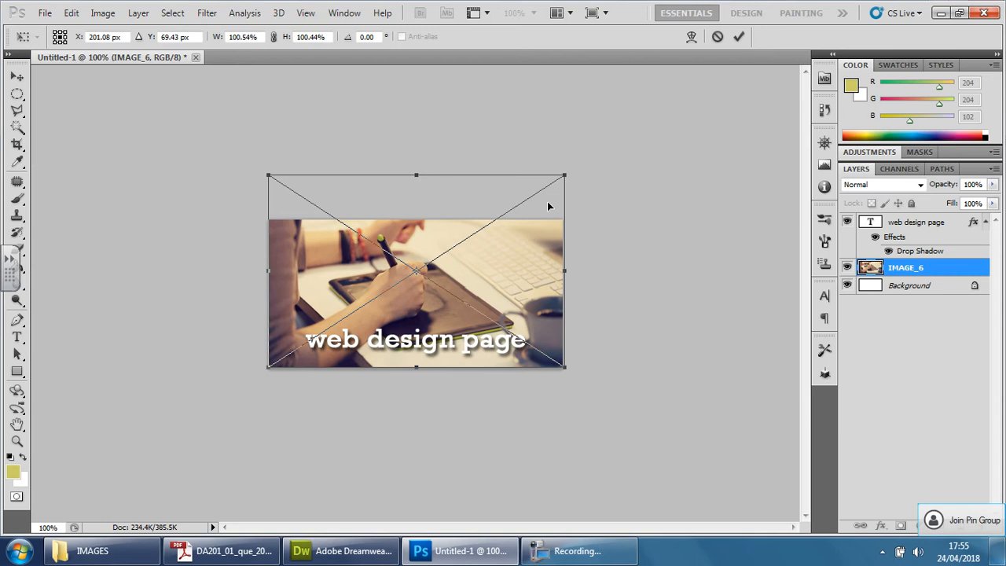
key(Return)
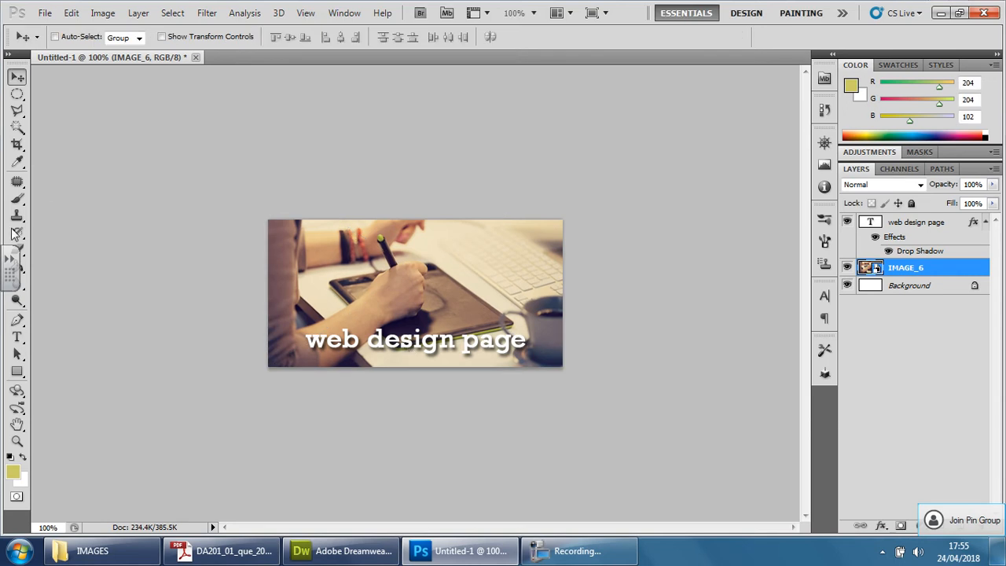
Check the design trends wording in the PDF brief, return to Photoshop, and replace the button text with "design trends pages"
click(17, 337)
click(446, 343)
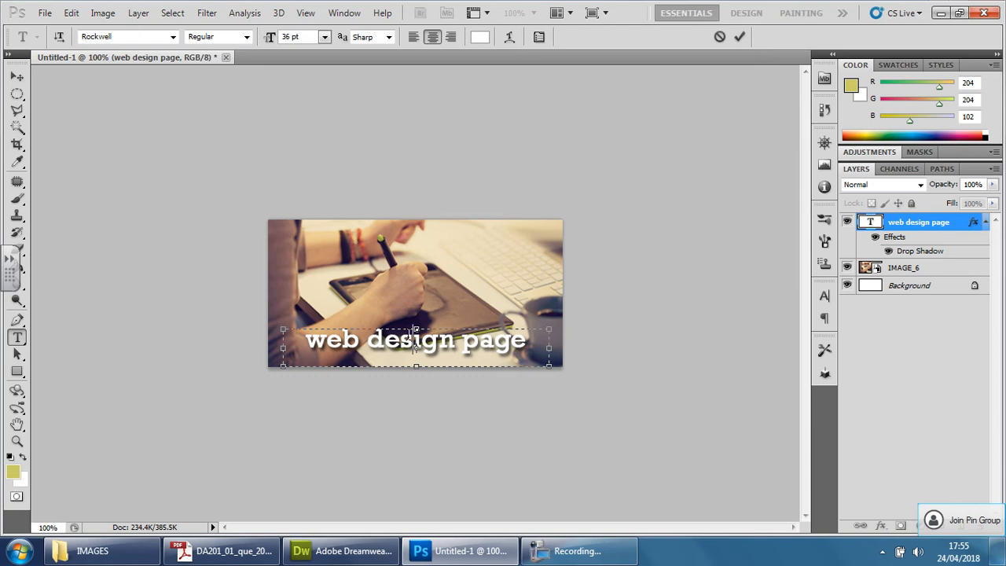
key(ctrl+a)
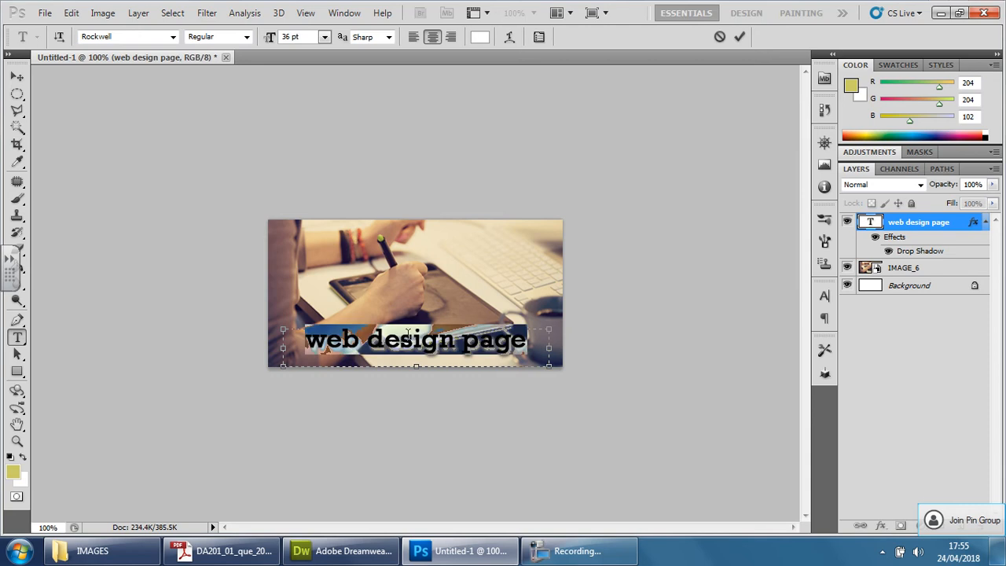
click(233, 551)
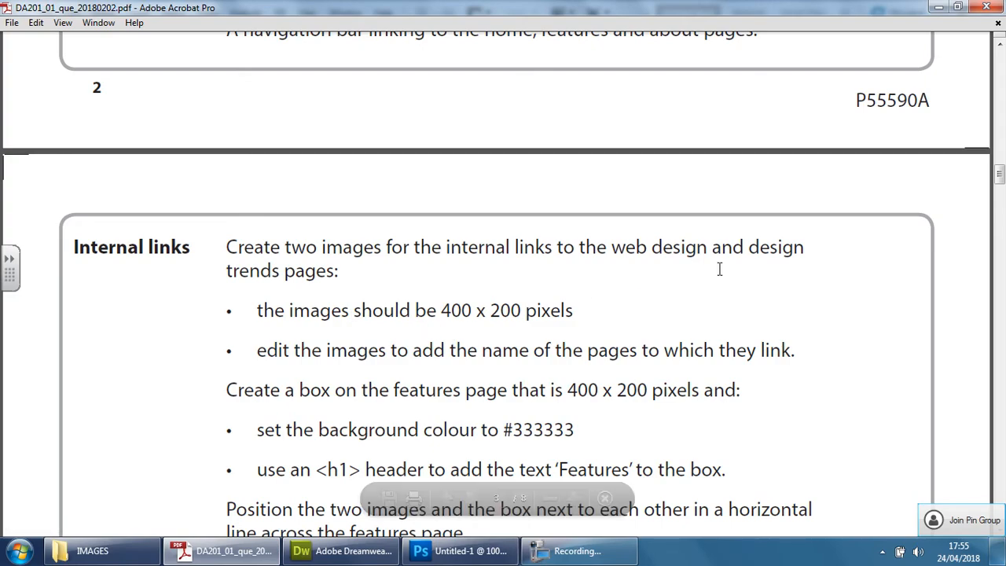
drag(751, 246, 334, 273)
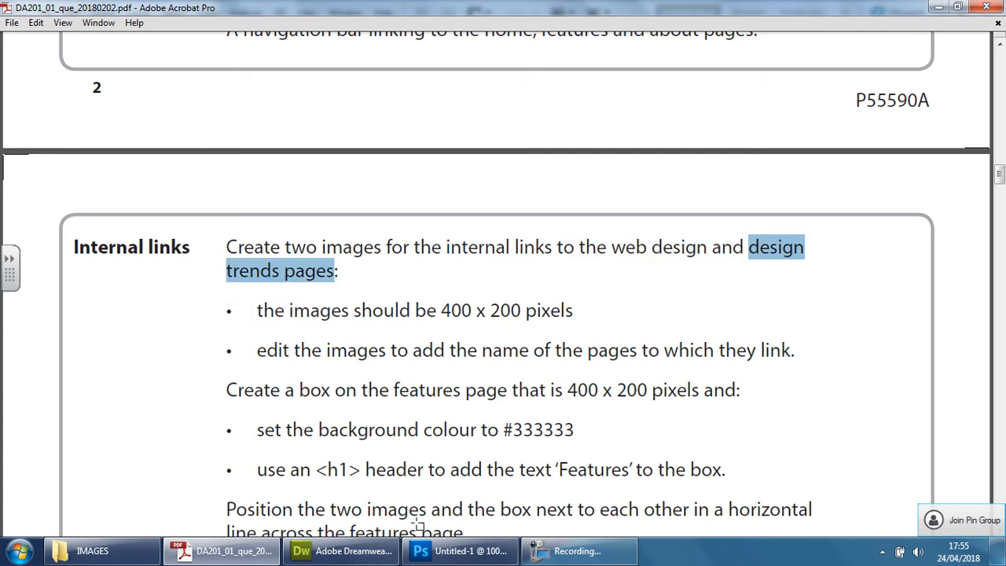
click(425, 553)
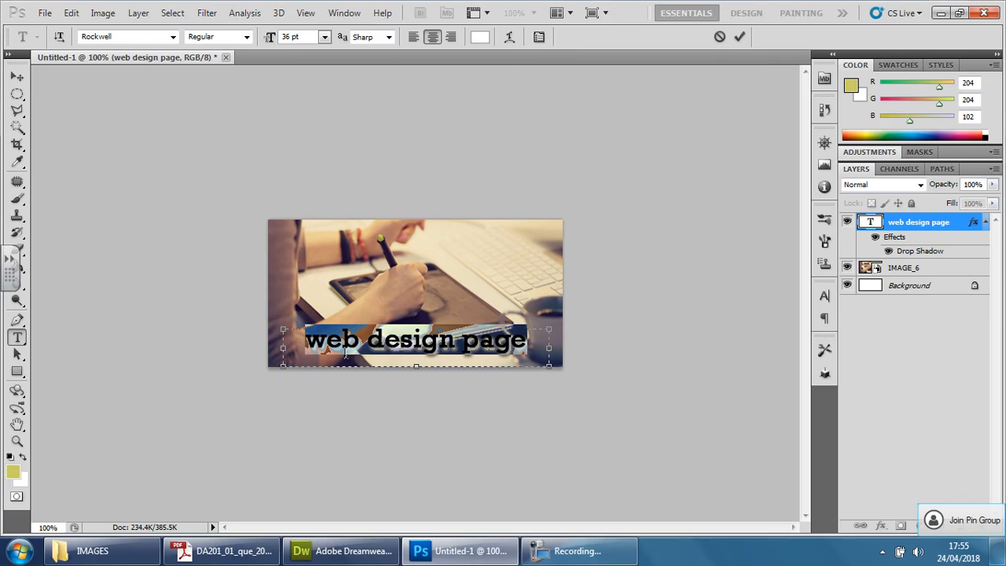
text(design)
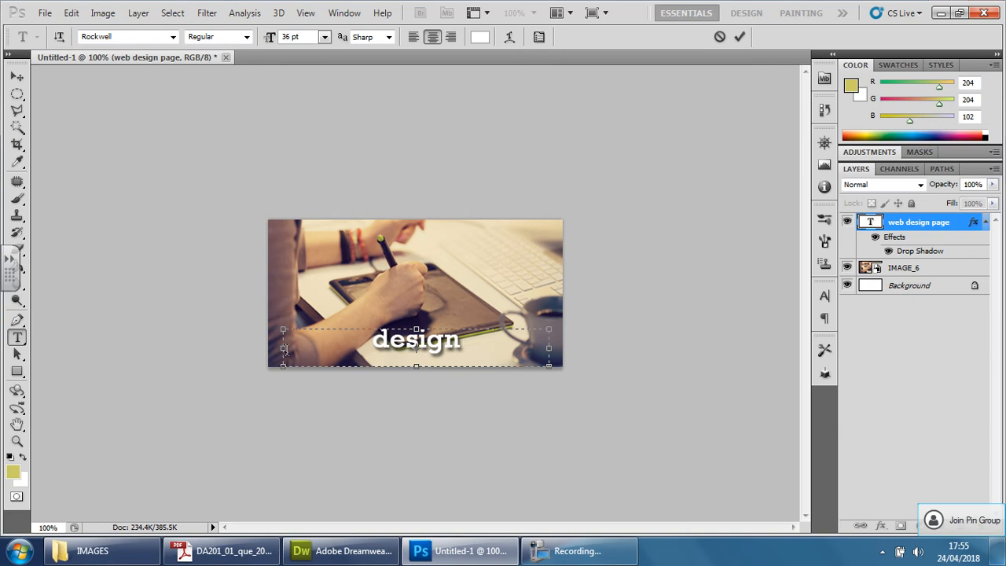
click(17, 76)
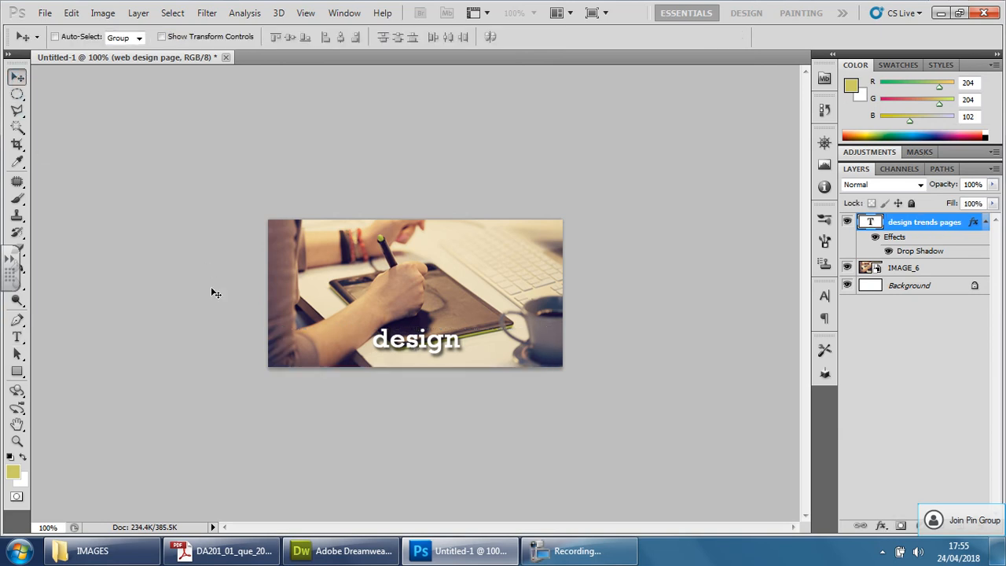
Widen the text box so "design trends pages" fits on one line within the image
click(17, 336)
click(413, 339)
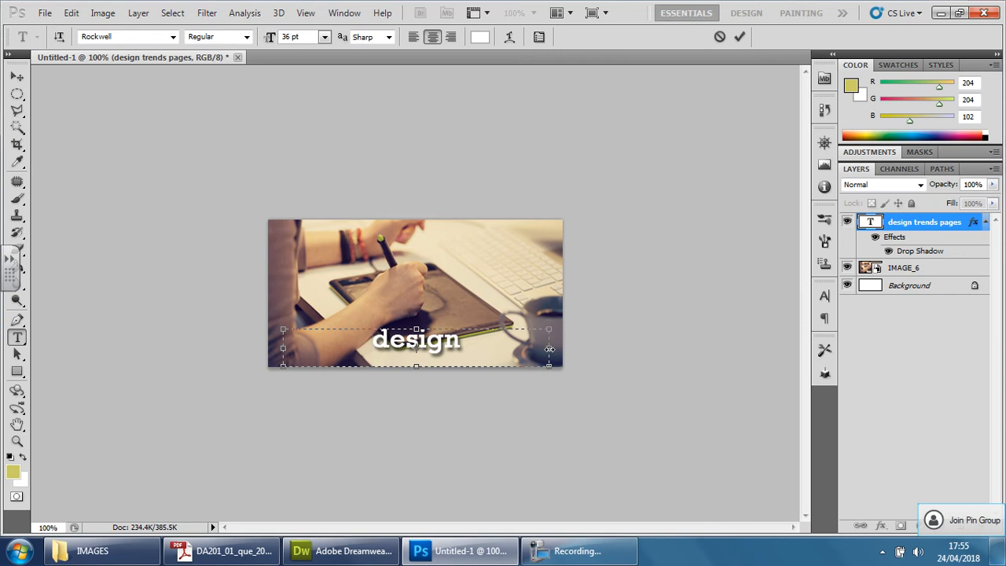
drag(549, 348, 563, 348)
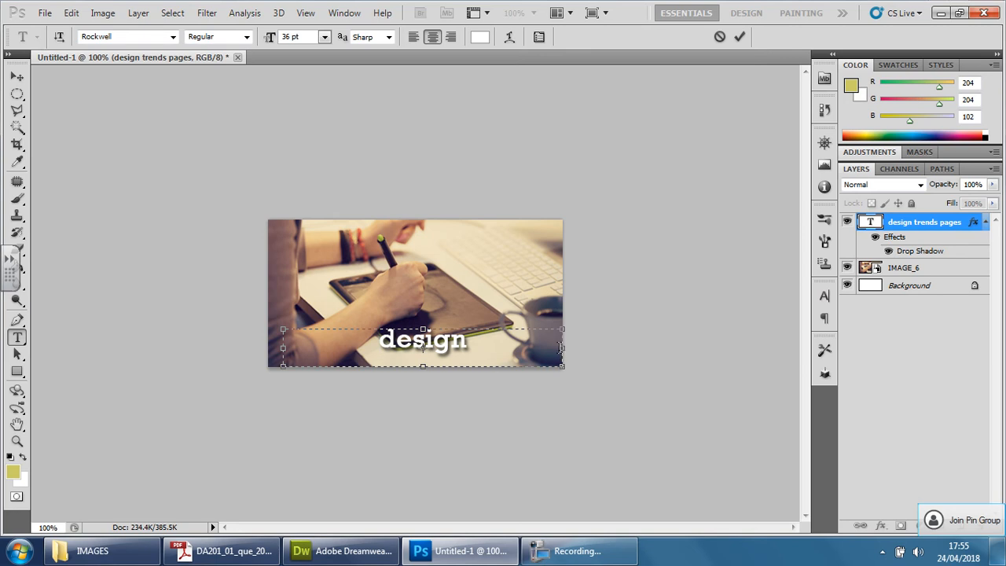
drag(561, 368, 703, 374)
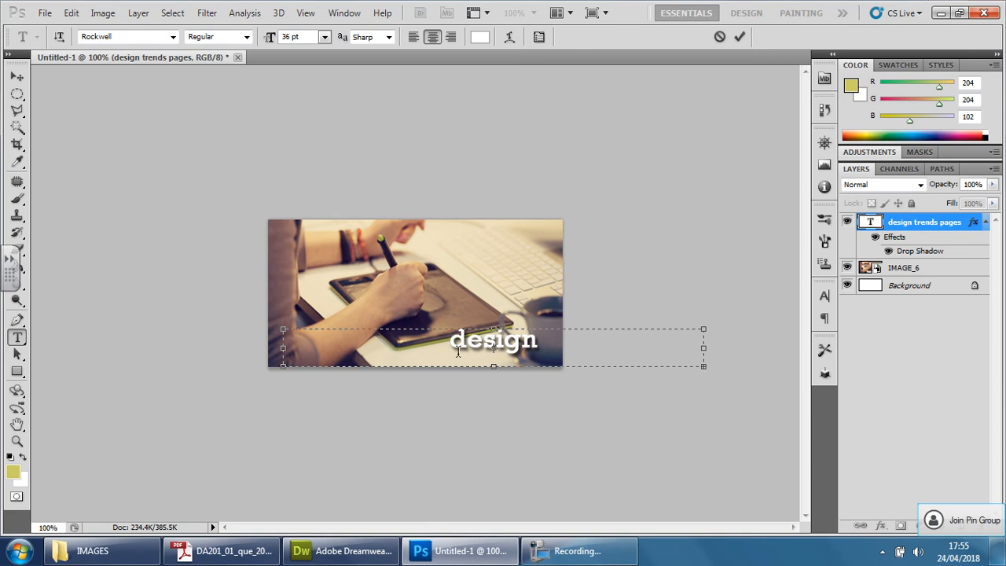
click(547, 344)
key(BackSpace)
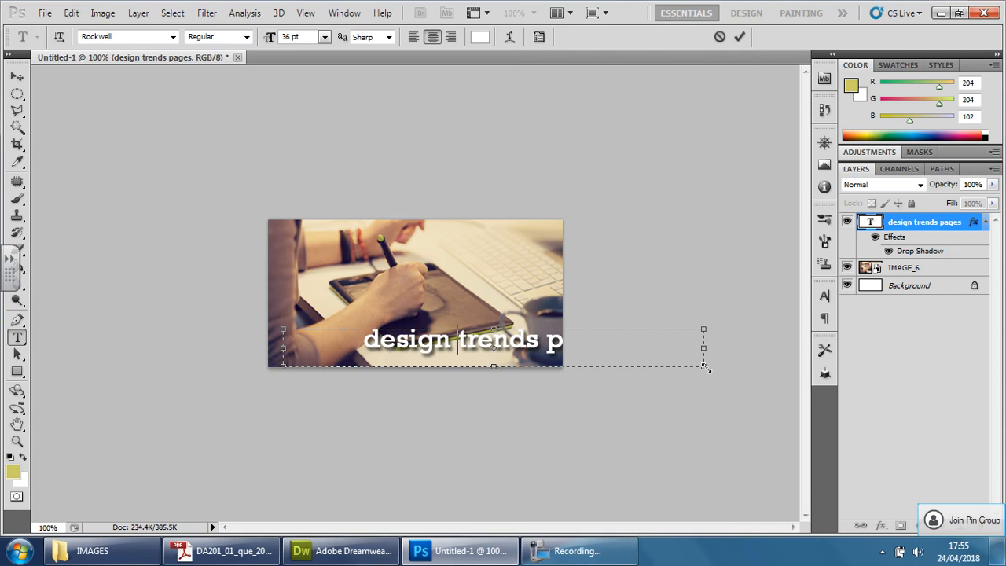
drag(705, 368, 550, 363)
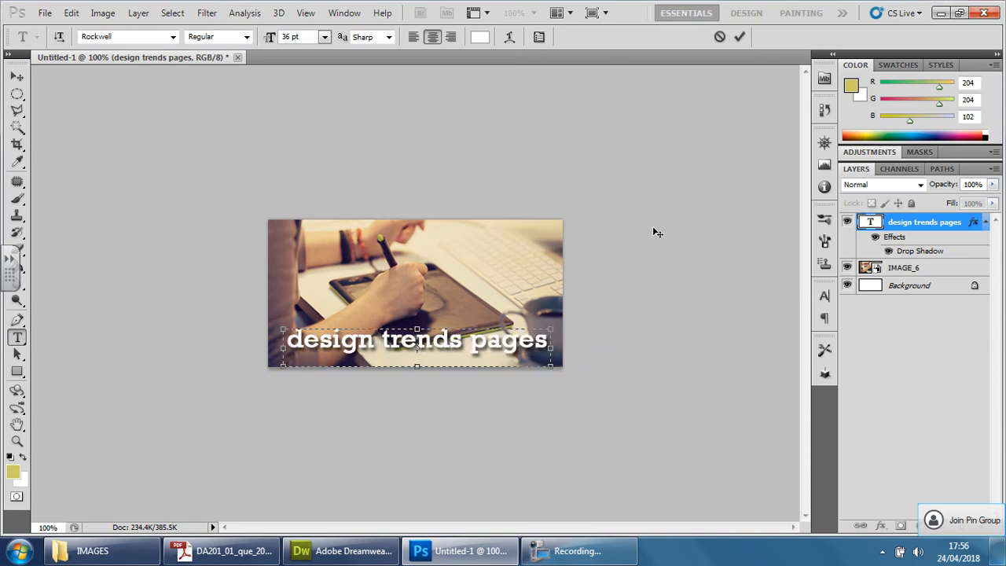
click(17, 76)
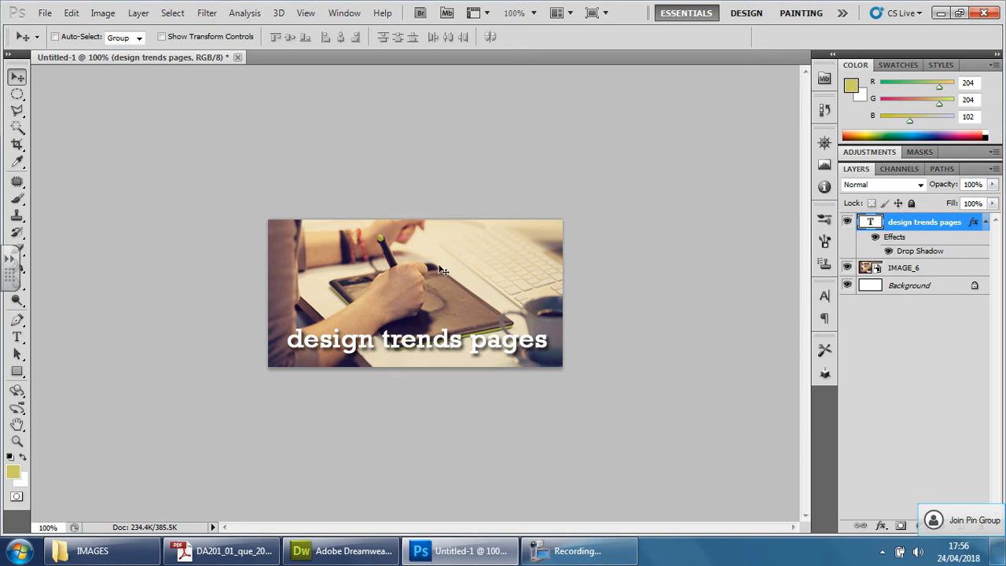
Save the image for the web as a high-quality JPEG named "Design trends page button1" in the IMAGES folder
click(48, 14)
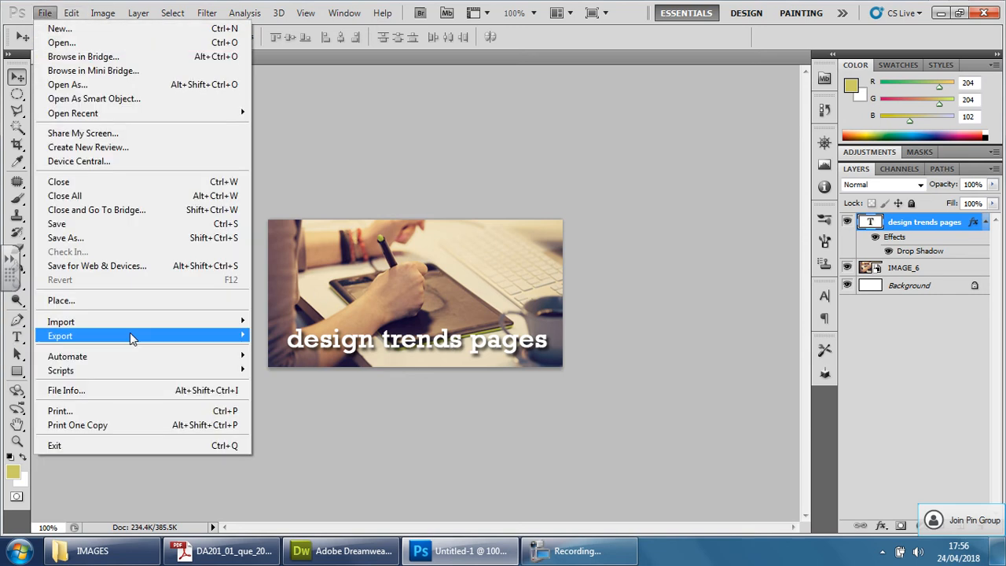
click(81, 268)
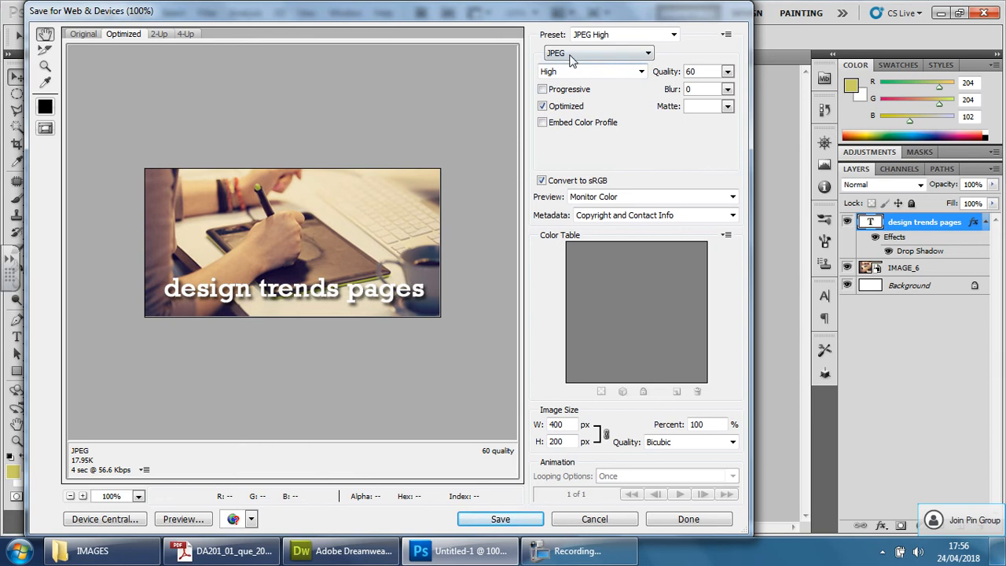
click(500, 519)
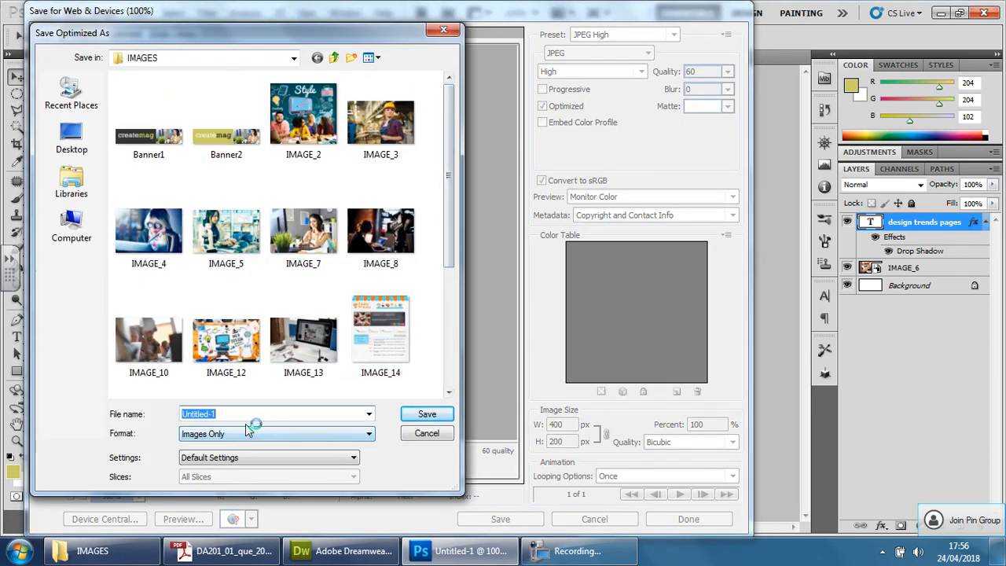
text(design)
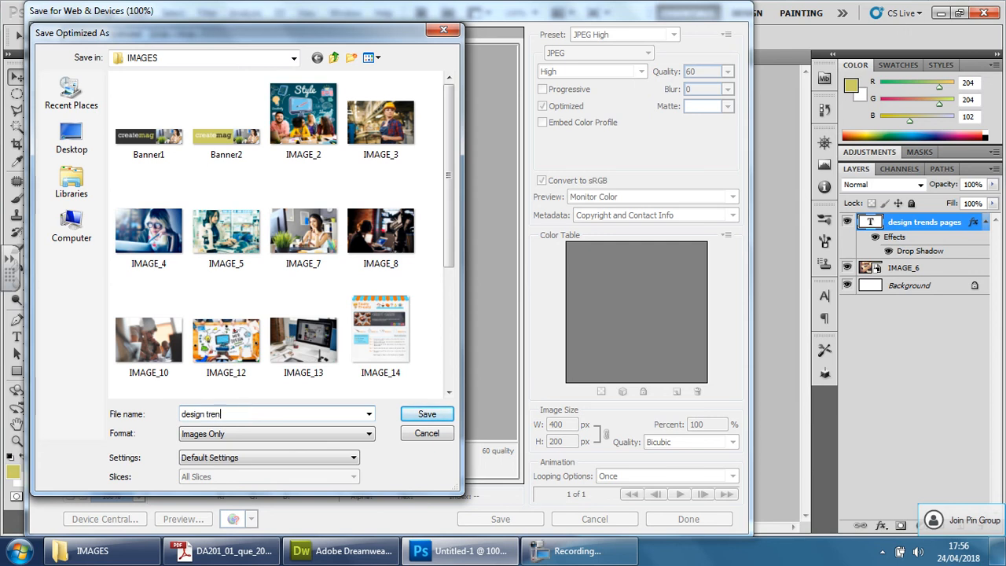
text(trends page button1)
key(Home)
key(Delete)
text(D)
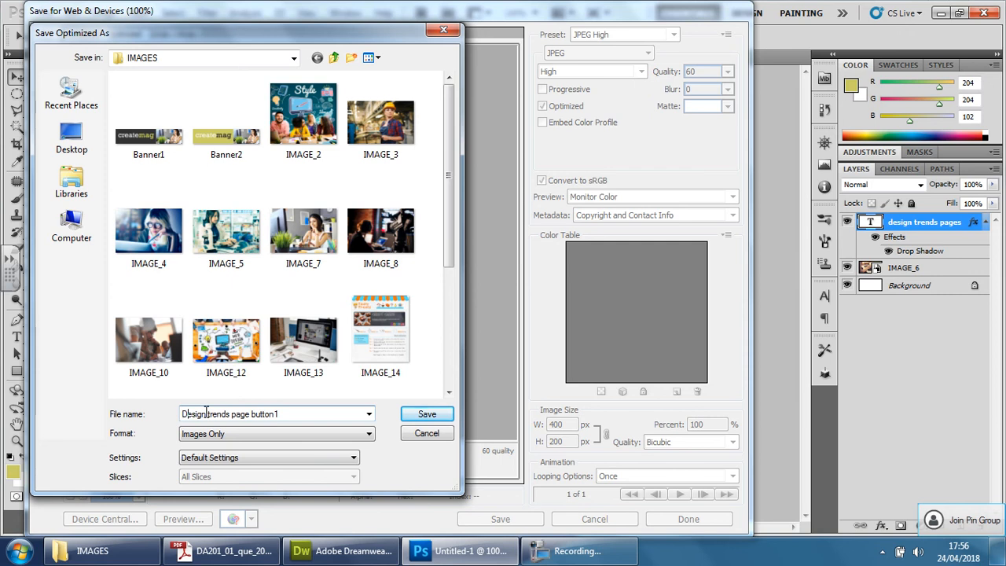
click(412, 412)
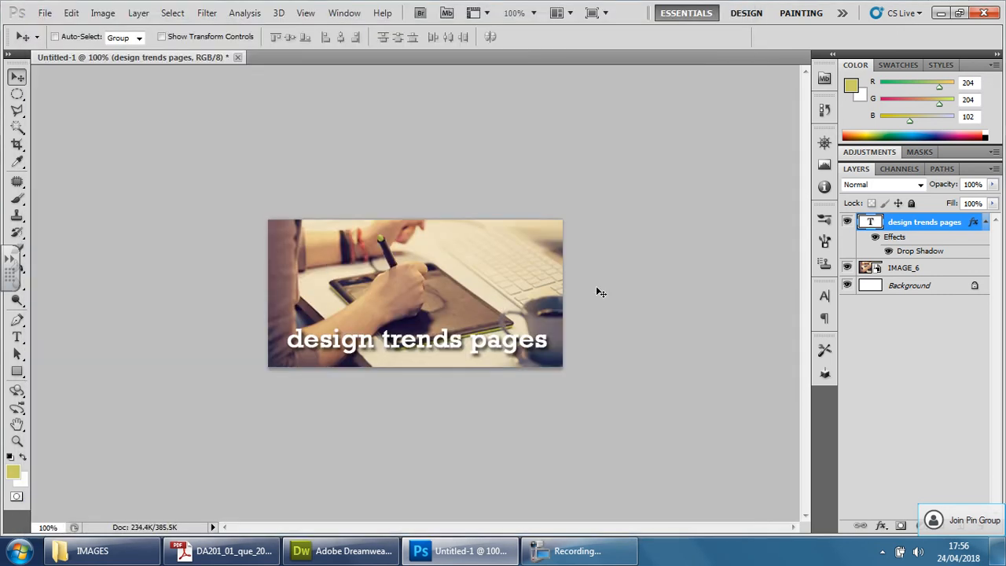
Apply a Gaussian Blur with a 4.0 pixel radius to the IMAGE_6 layer
click(951, 268)
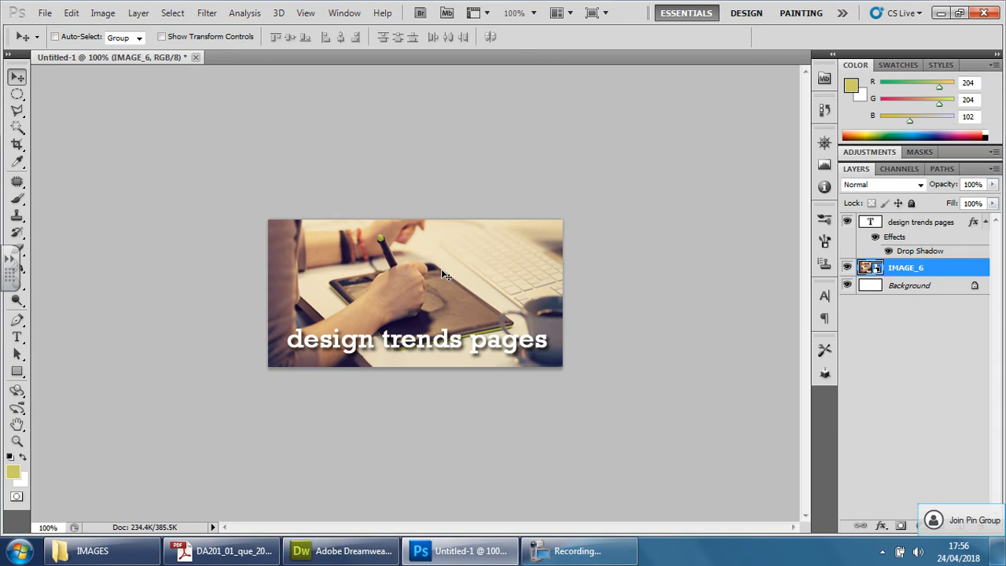
click(206, 12)
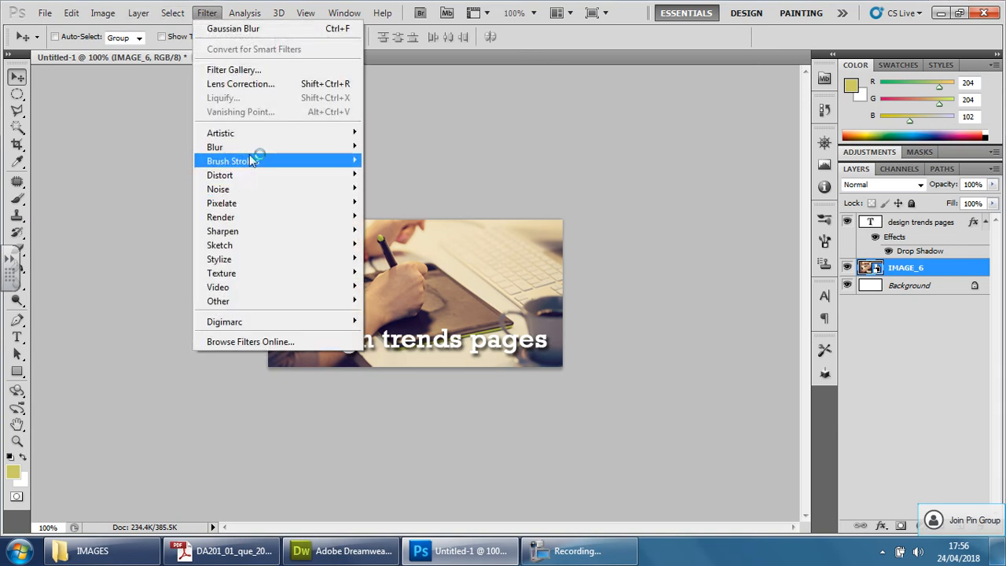
mouse_move(254, 153)
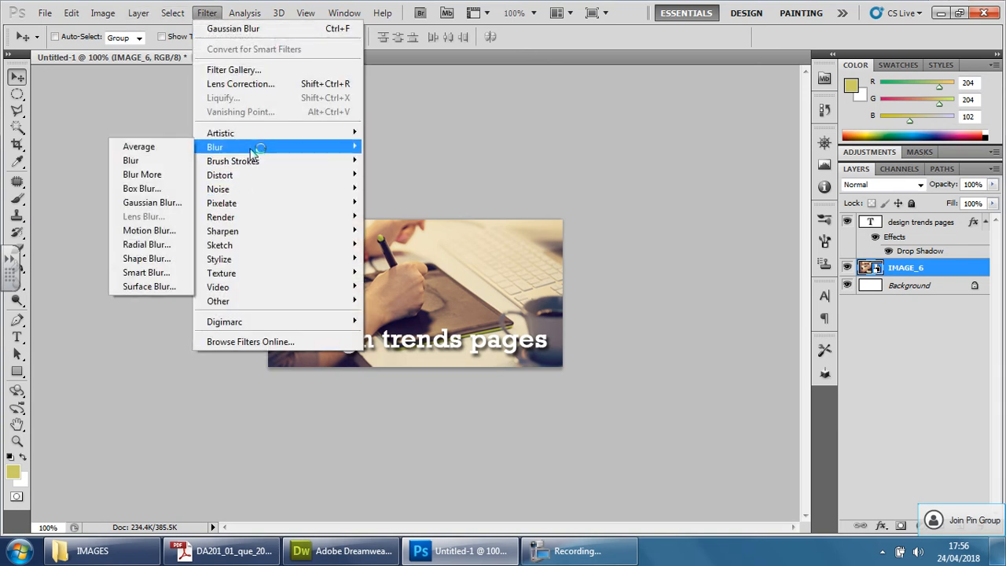
click(153, 200)
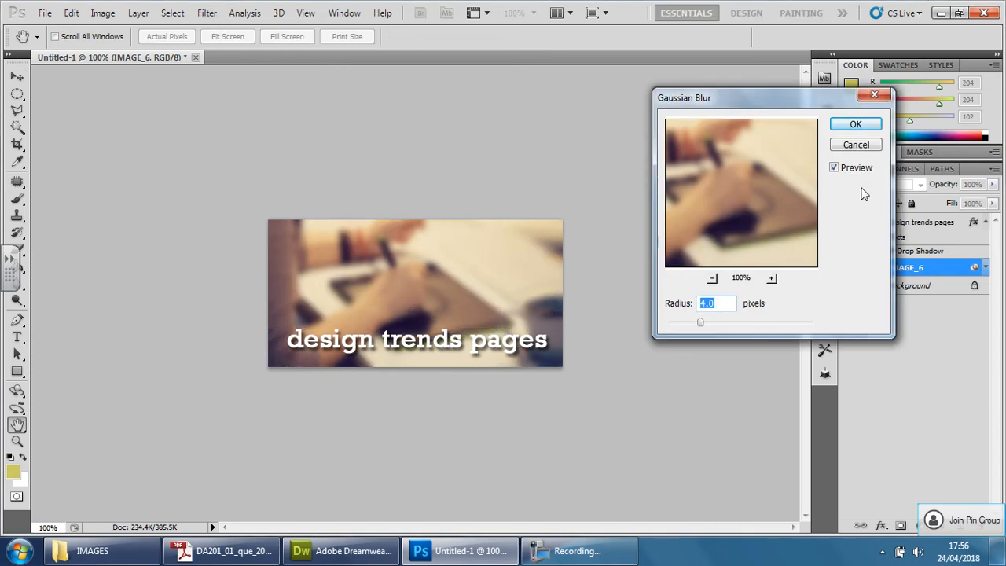
click(863, 128)
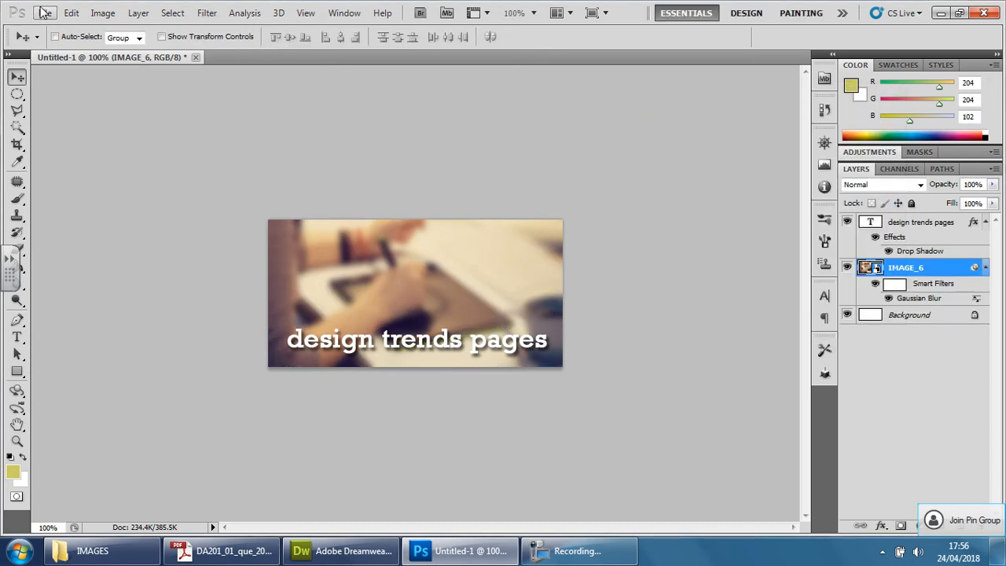
Save the blurred version for the web as a JPEG in the IMAGES folder, basing its name on the first design trends button
click(44, 12)
click(97, 266)
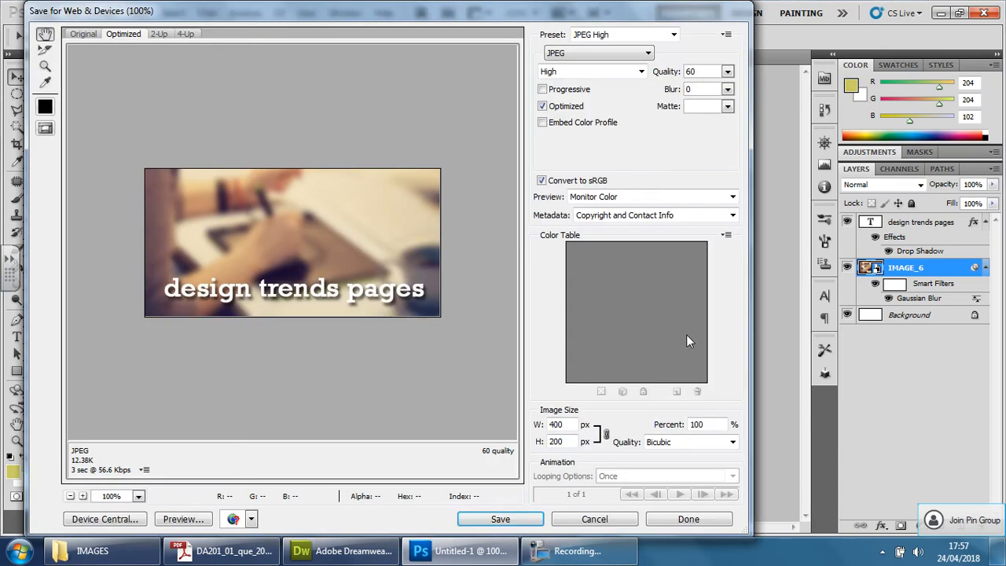
click(495, 519)
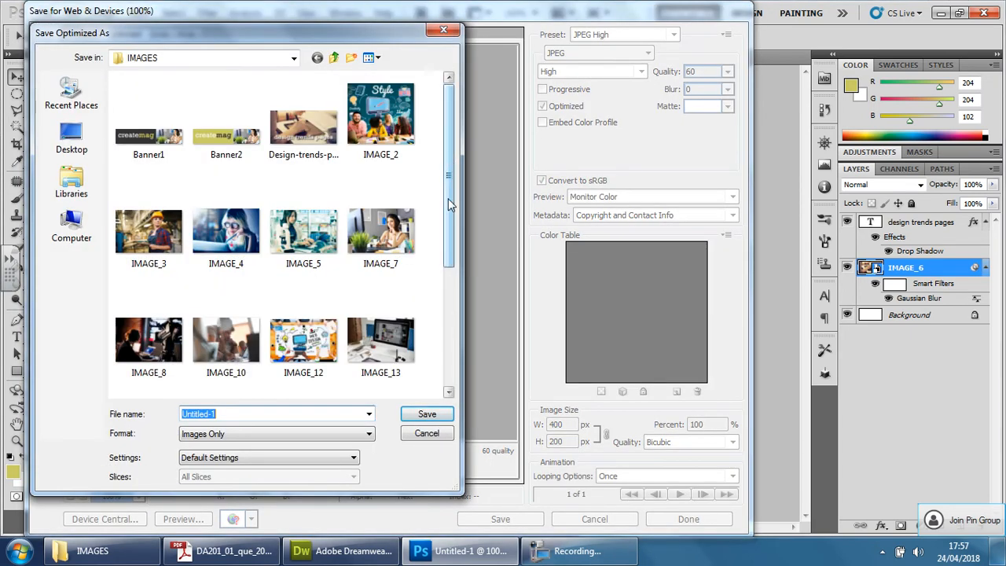
click(303, 125)
click(311, 414)
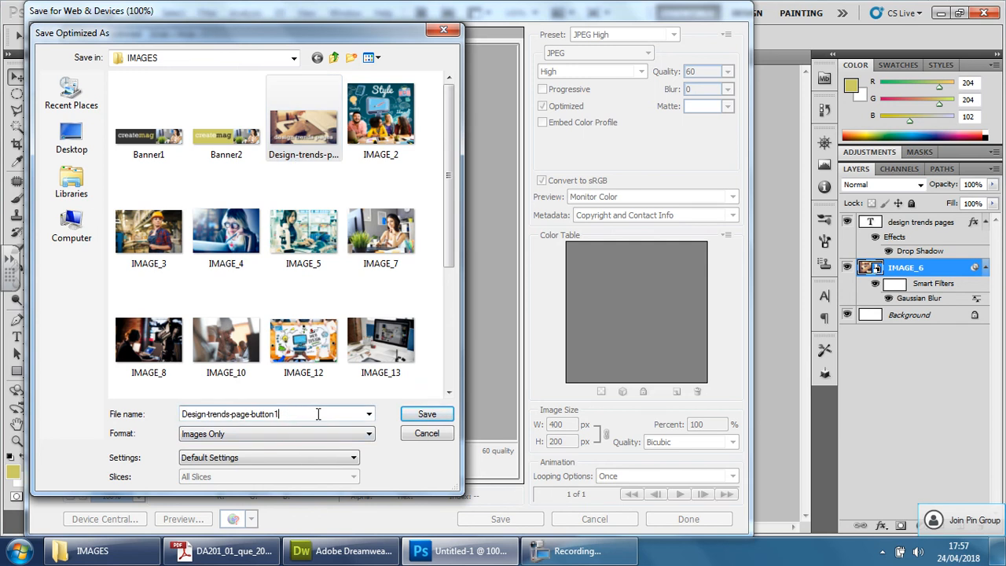
click(427, 415)
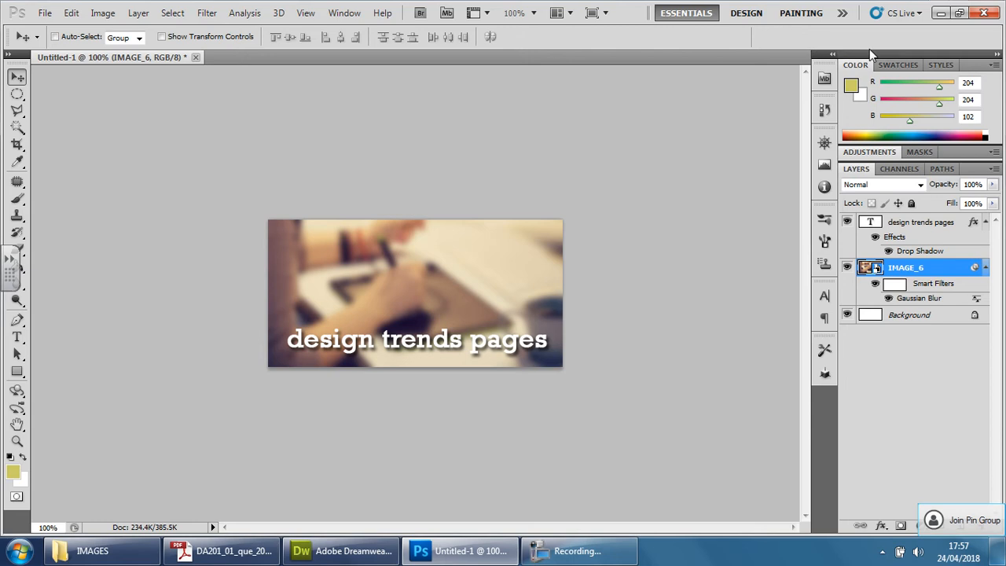
Switch to Dreamweaver and reduce the features page view to 50% magnification
click(941, 12)
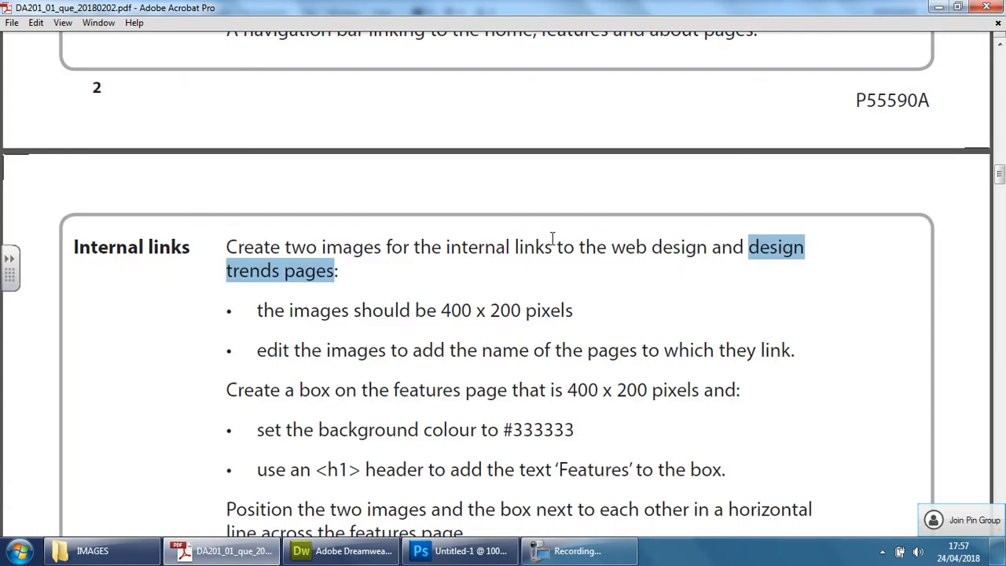
click(338, 551)
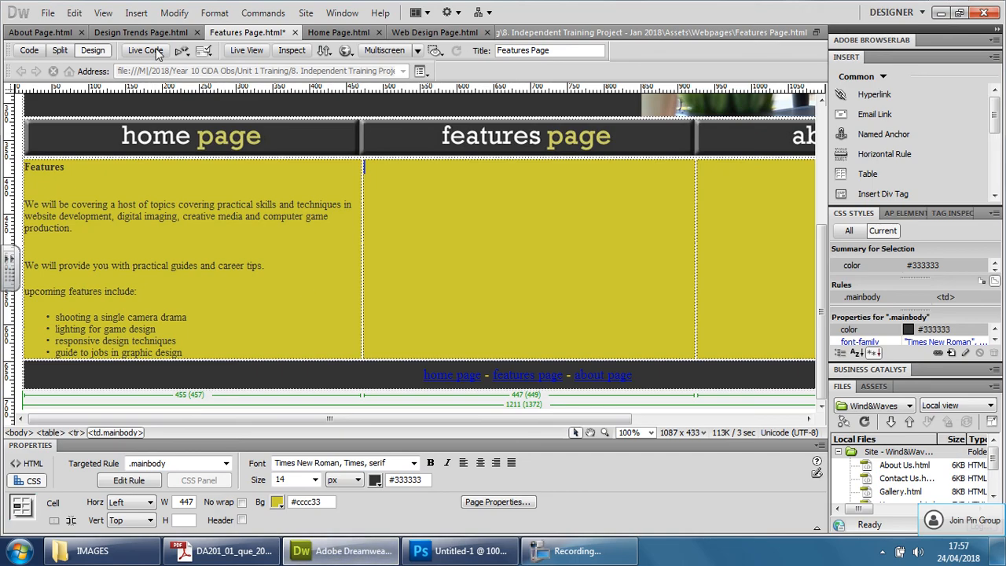
scroll(406, 195, up, 4)
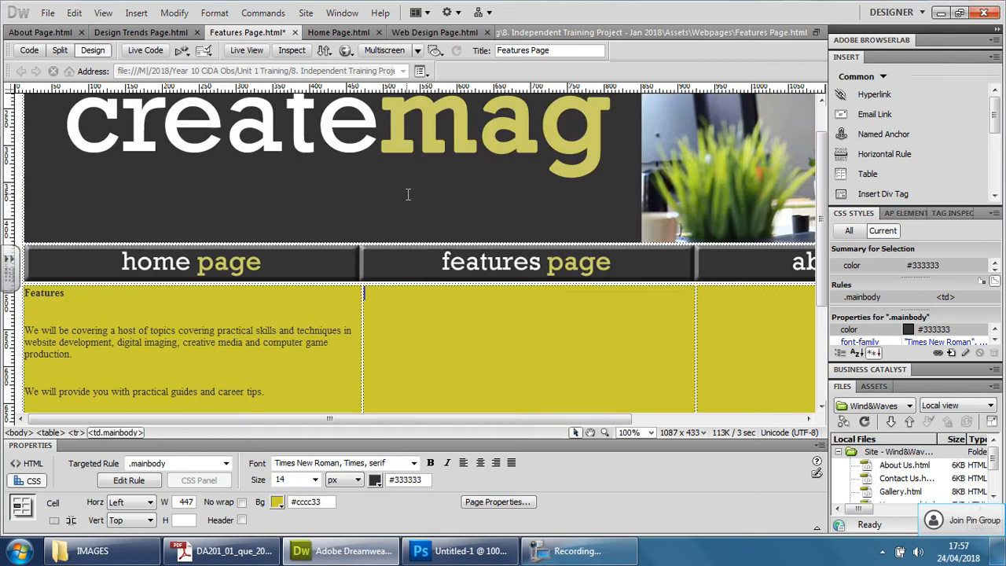
scroll(407, 195, down, 2)
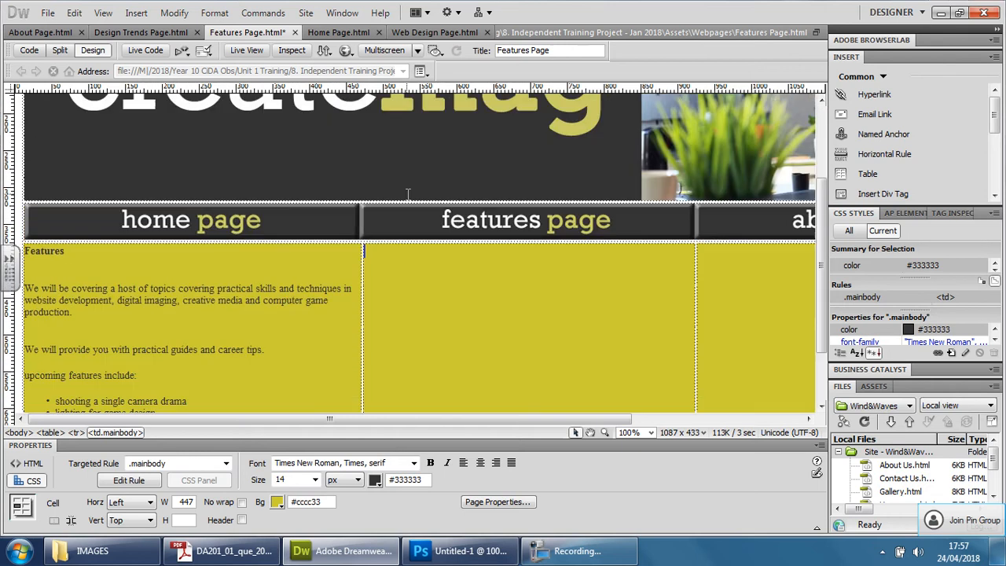
click(651, 437)
click(637, 214)
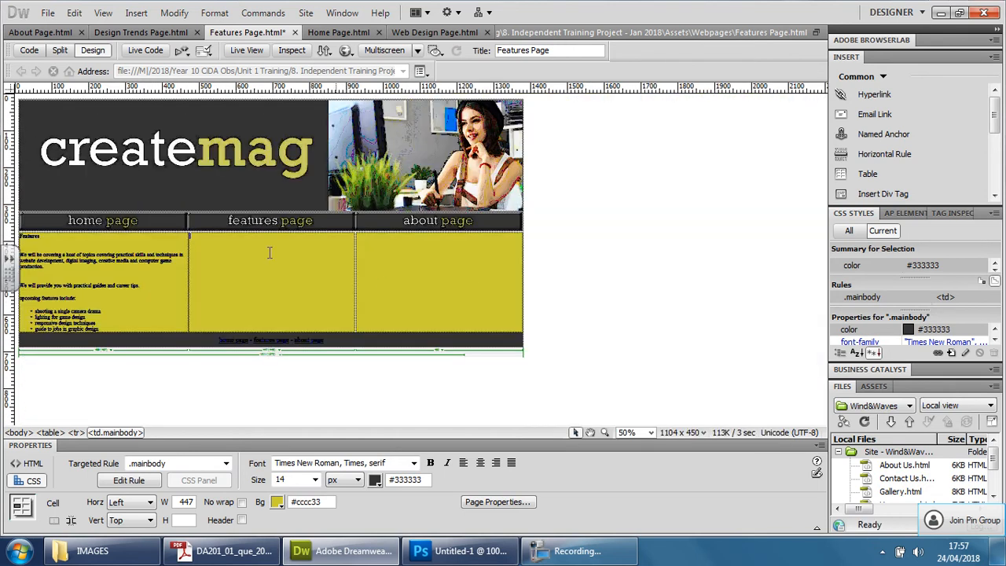
Start inserting a rollover image in the empty middle cell below the features page navigation button
click(298, 249)
click(136, 13)
mouse_move(174, 63)
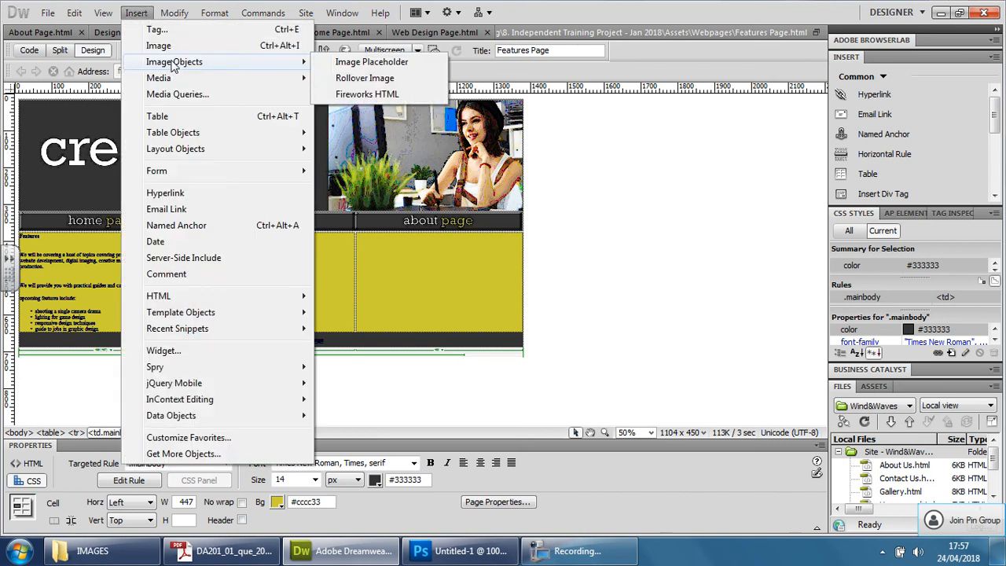
click(365, 78)
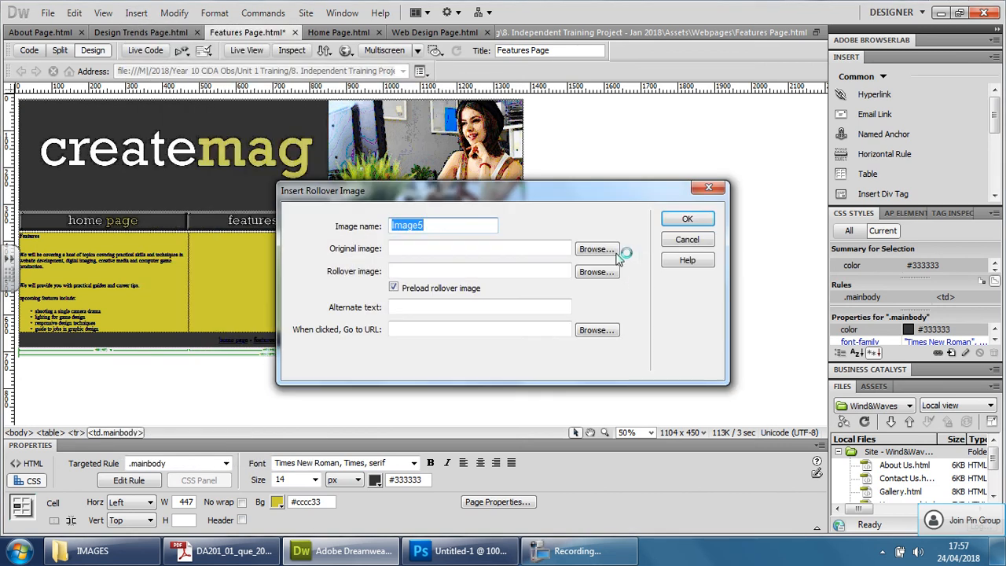
click(224, 550)
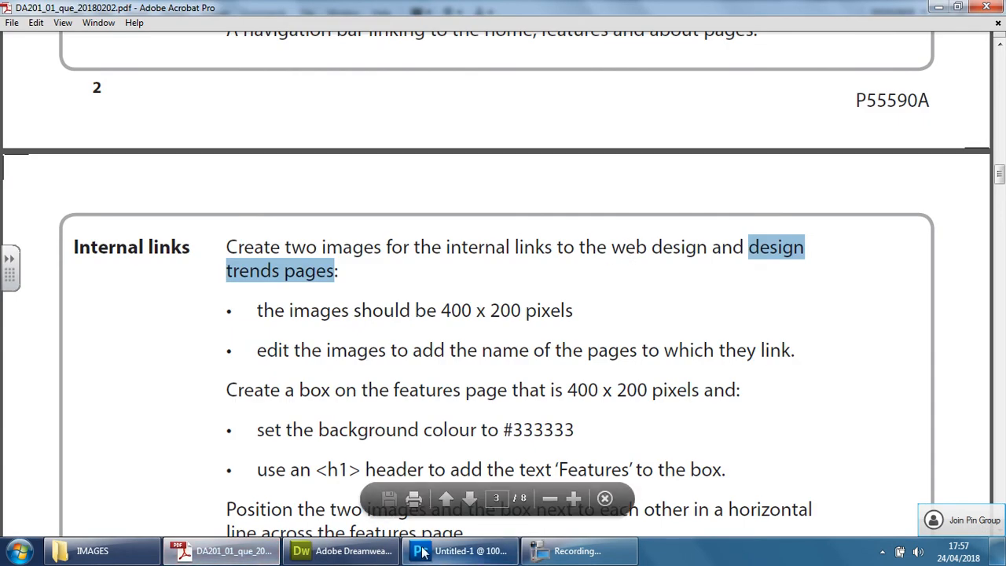
click(354, 553)
Browse for the original image and open the Unit 1 Training folder inside 2018, Year 10 CiDA Obs
click(608, 248)
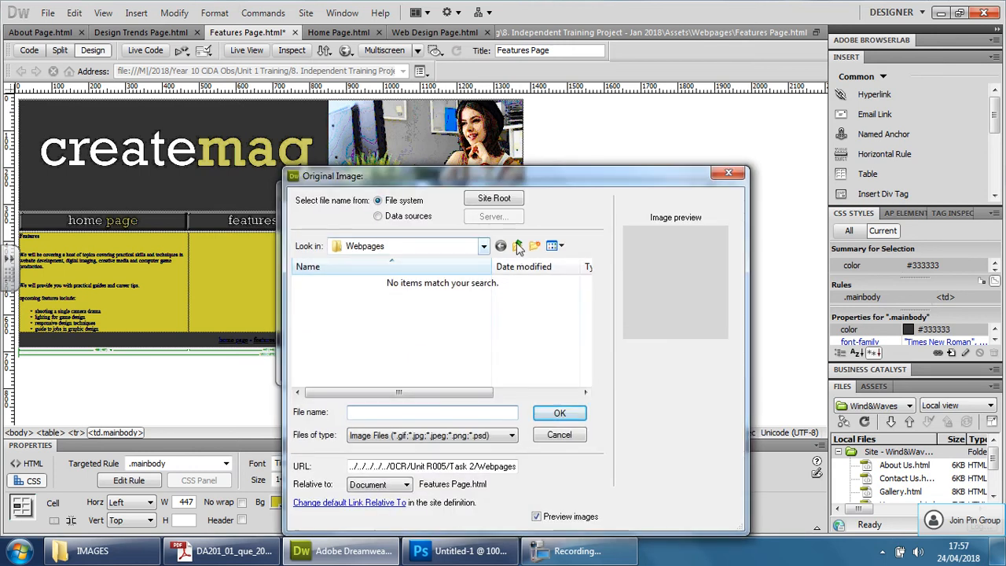
click(517, 246)
double_click(328, 303)
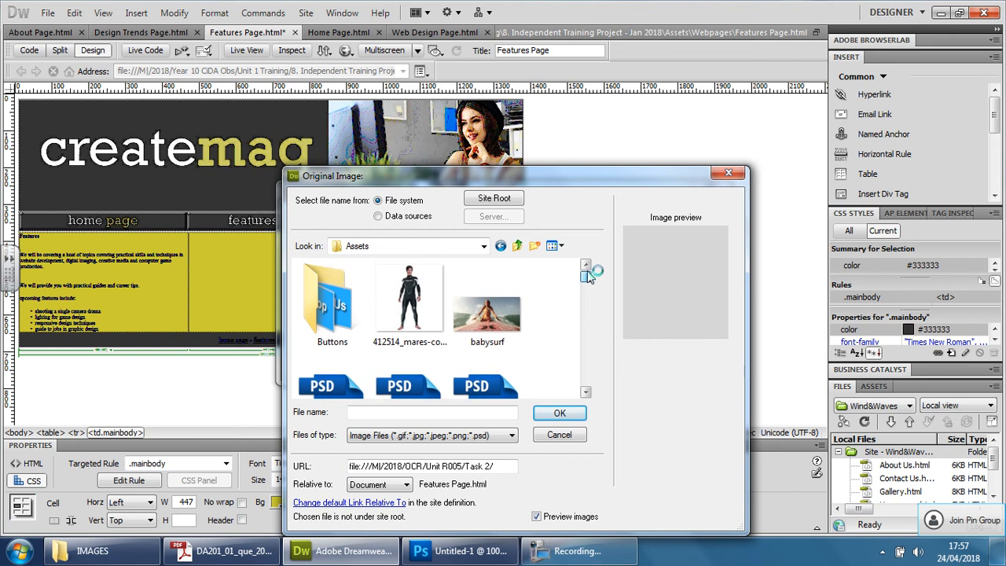
click(484, 247)
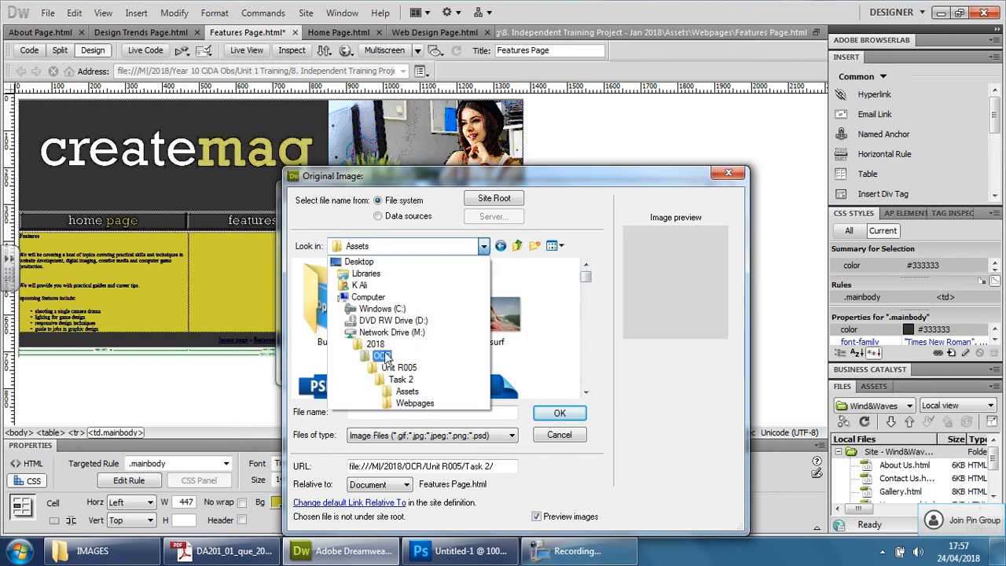
click(383, 346)
double_click(353, 312)
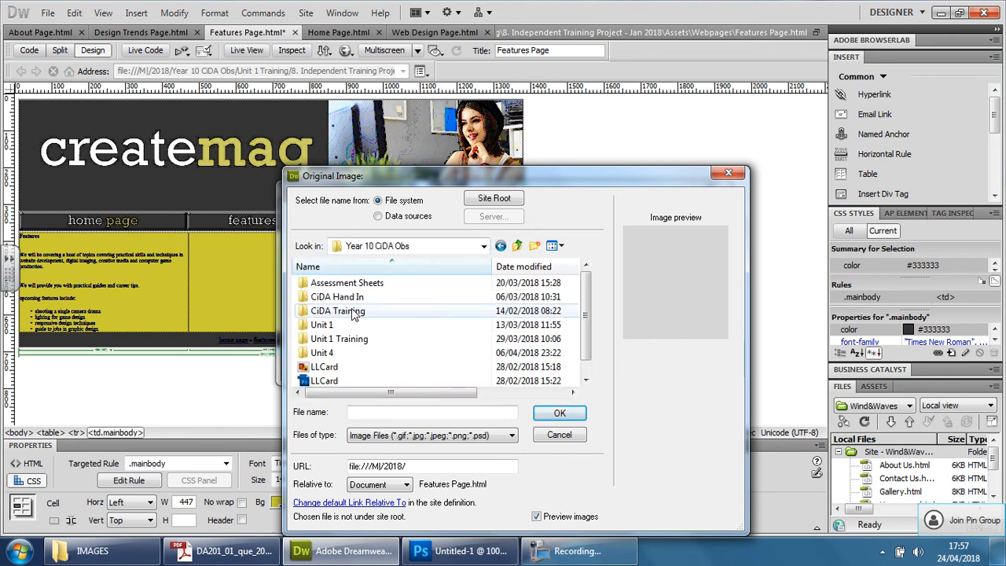
double_click(340, 339)
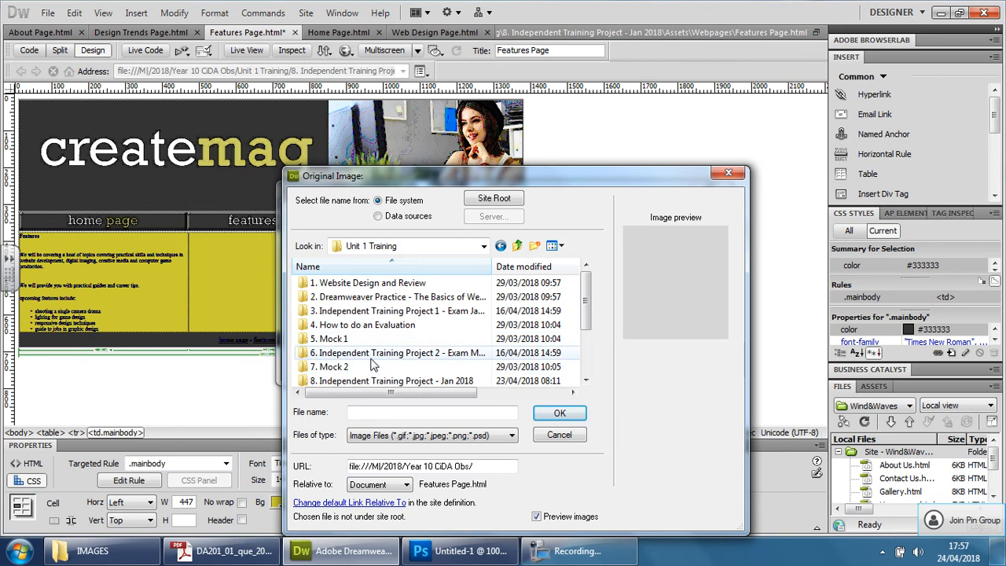
double_click(373, 353)
double_click(322, 284)
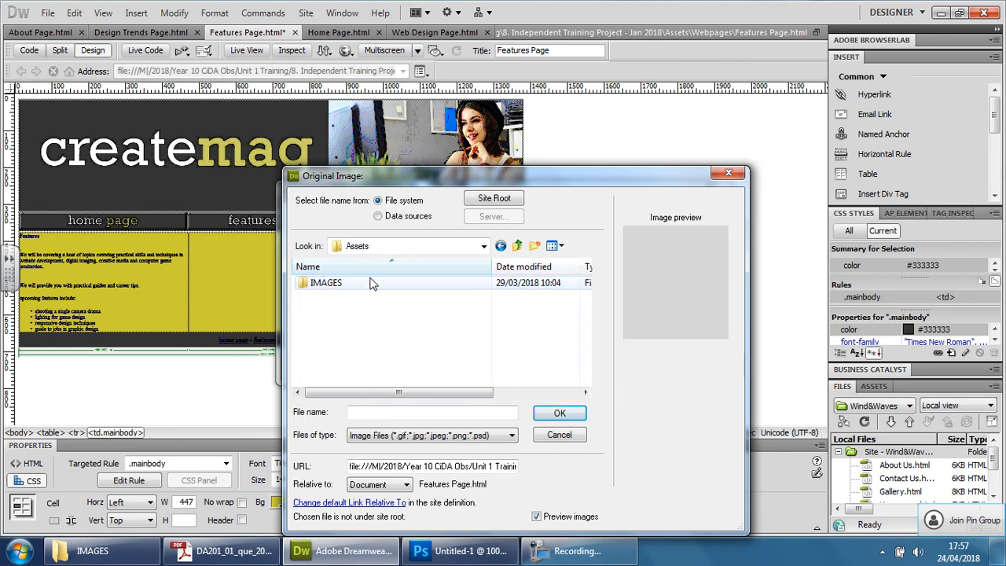
double_click(446, 284)
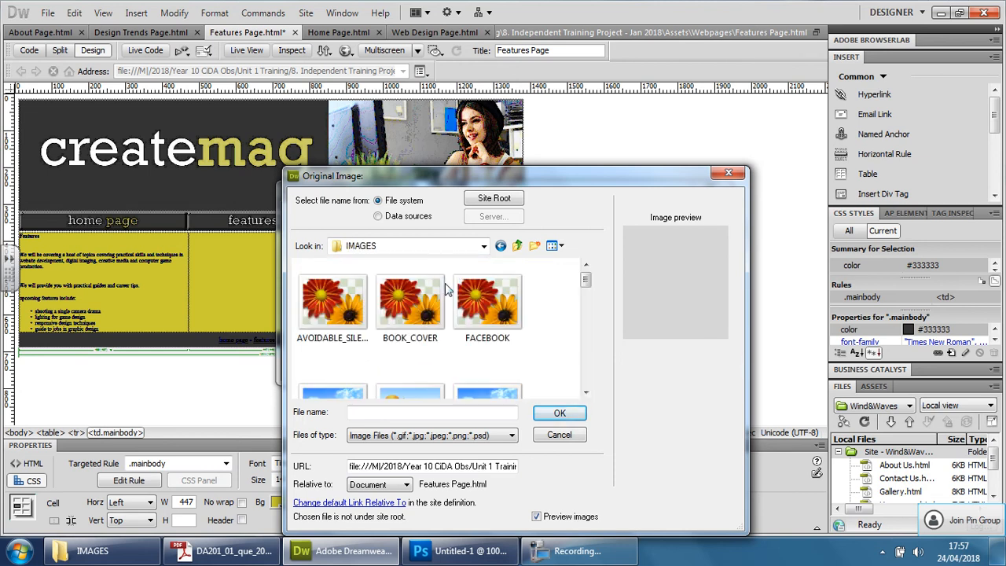
double_click(519, 246)
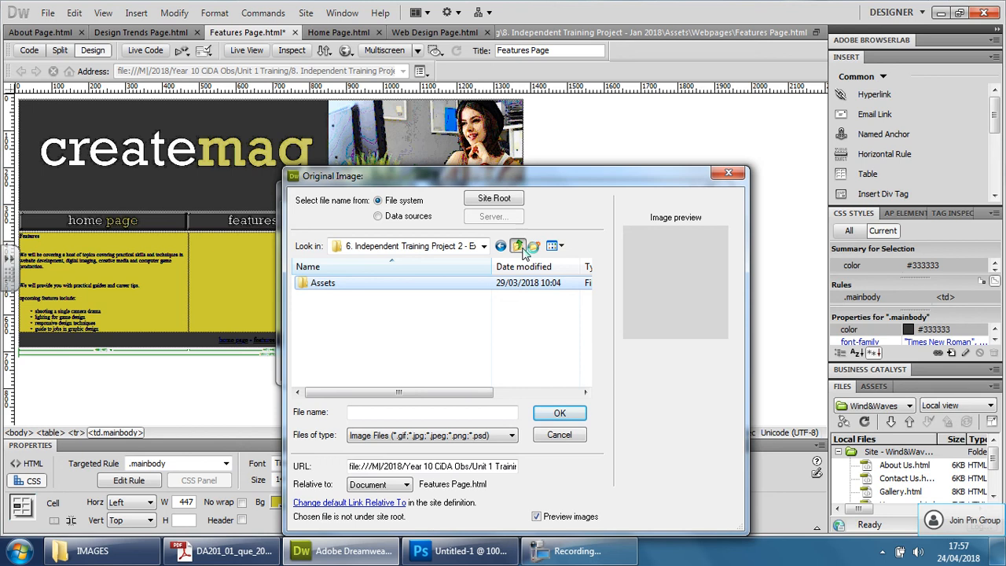
click(523, 248)
Set Web-design-page-button1 from the "8. Independent Training Project - Jan 2018" Assets/IMAGES folder as the original image, without copying it to the site root
scroll(472, 315, down, 1)
double_click(381, 339)
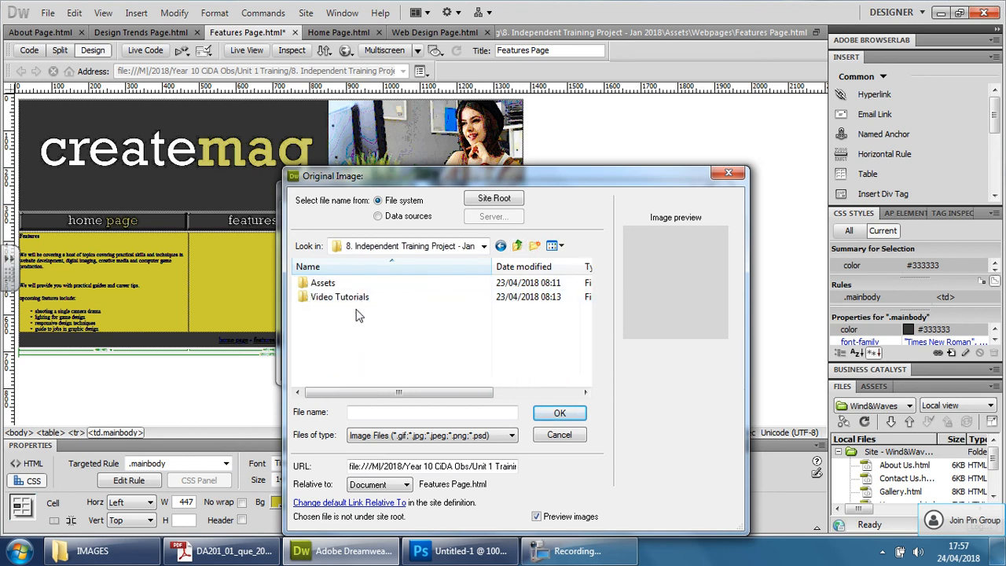
double_click(352, 285)
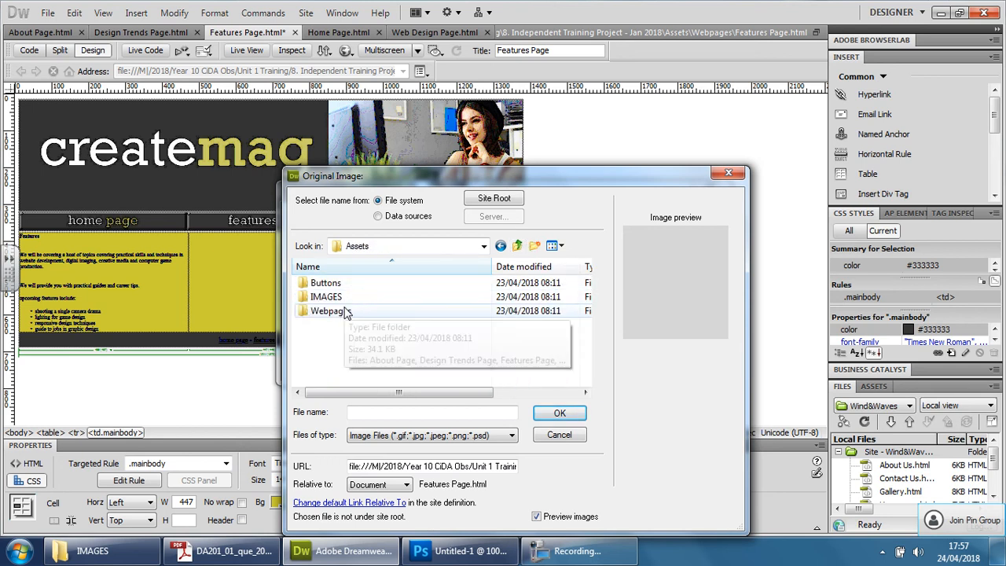
double_click(343, 296)
scroll(464, 336, down, 1)
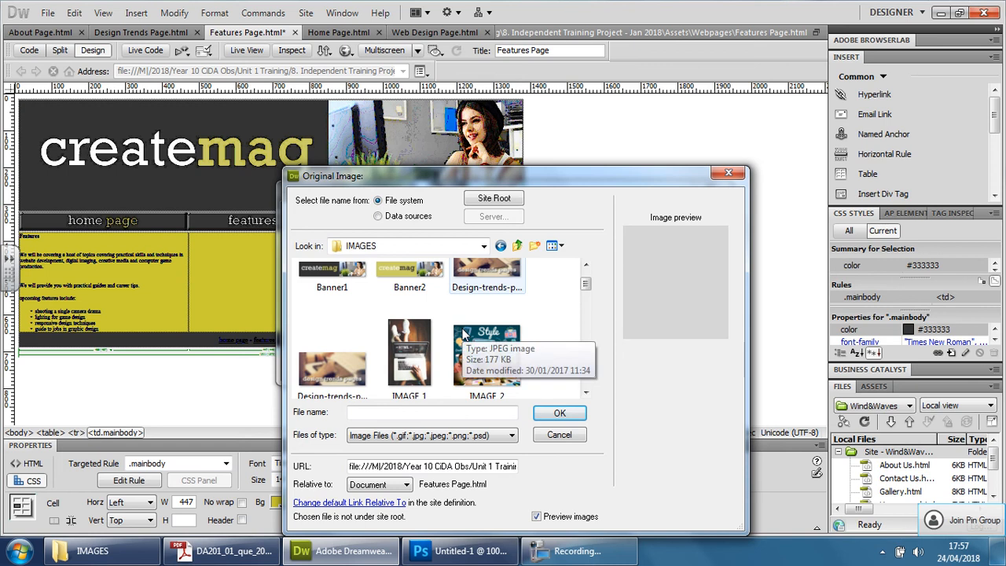
scroll(463, 335, down, 2)
scroll(464, 336, down, 4)
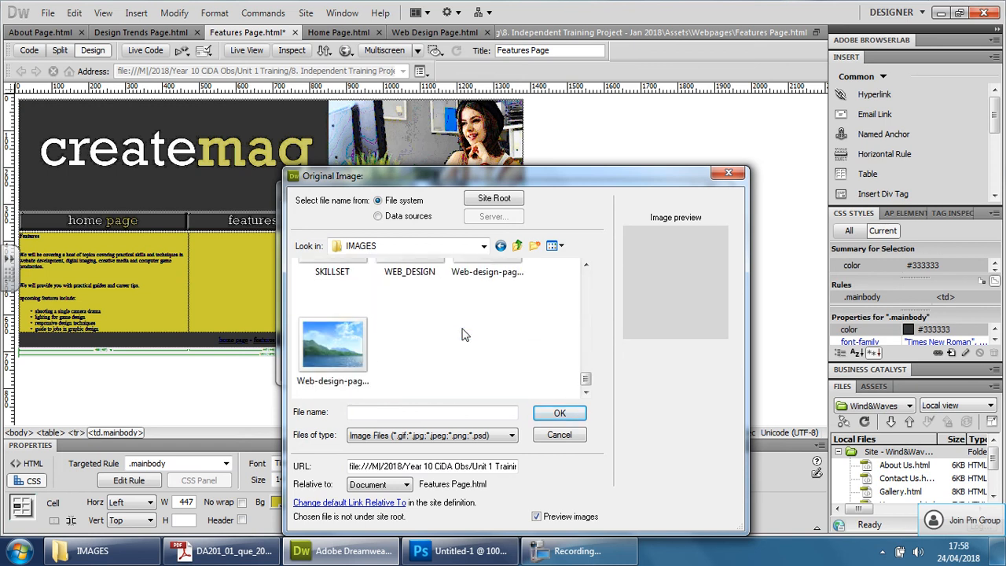
scroll(464, 335, up, 1)
click(487, 311)
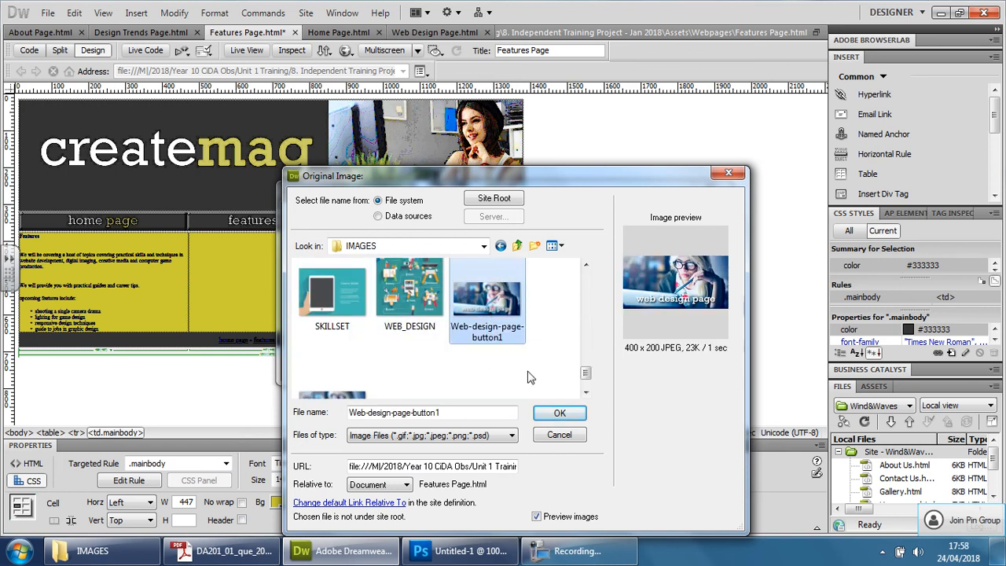
scroll(529, 377, up, 1)
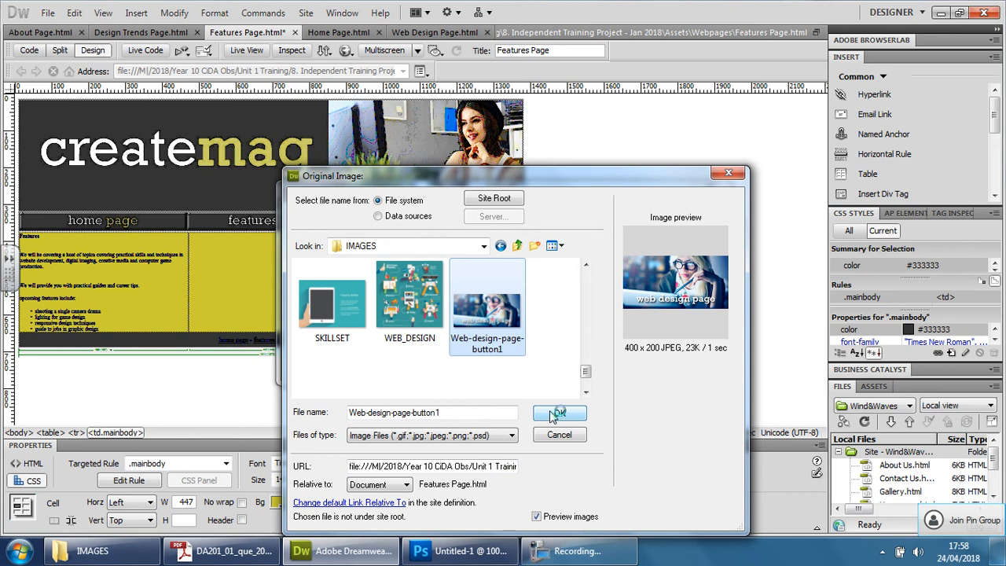
click(555, 414)
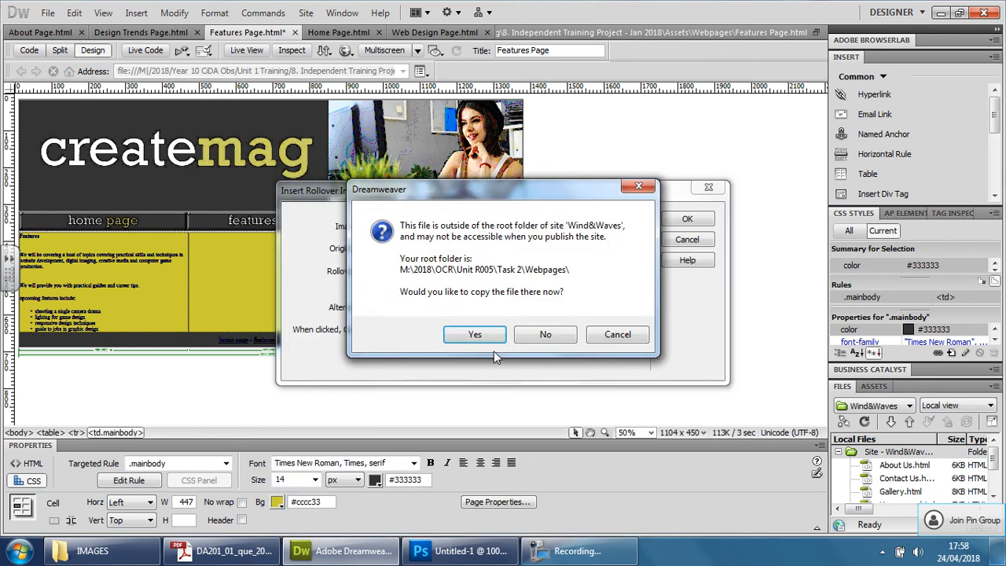
click(555, 336)
Set Web-design-page-button2 from the IMAGES folder as the rollover image, without copying it to the site root
click(597, 272)
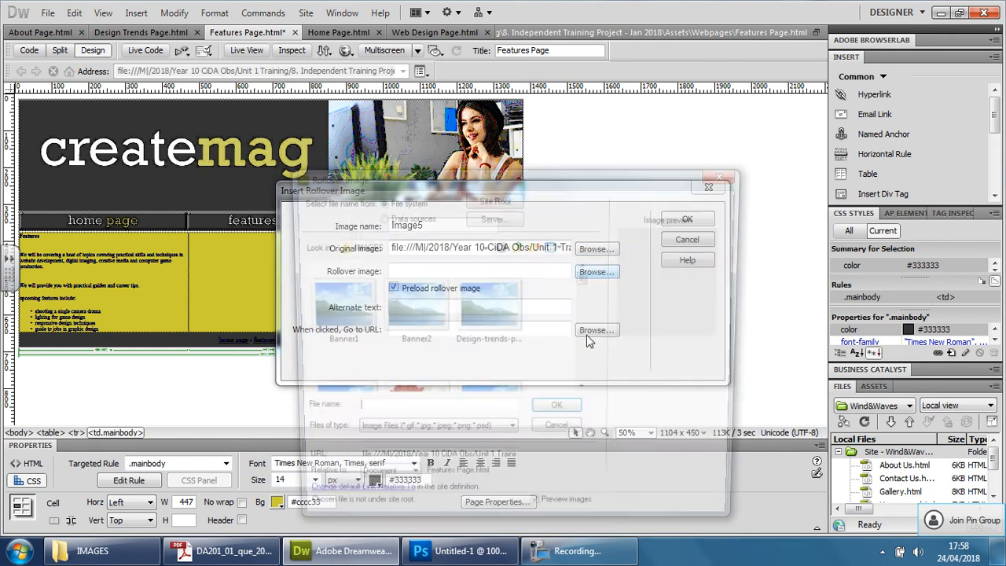
scroll(591, 380, down, 5)
scroll(591, 380, down, 5)
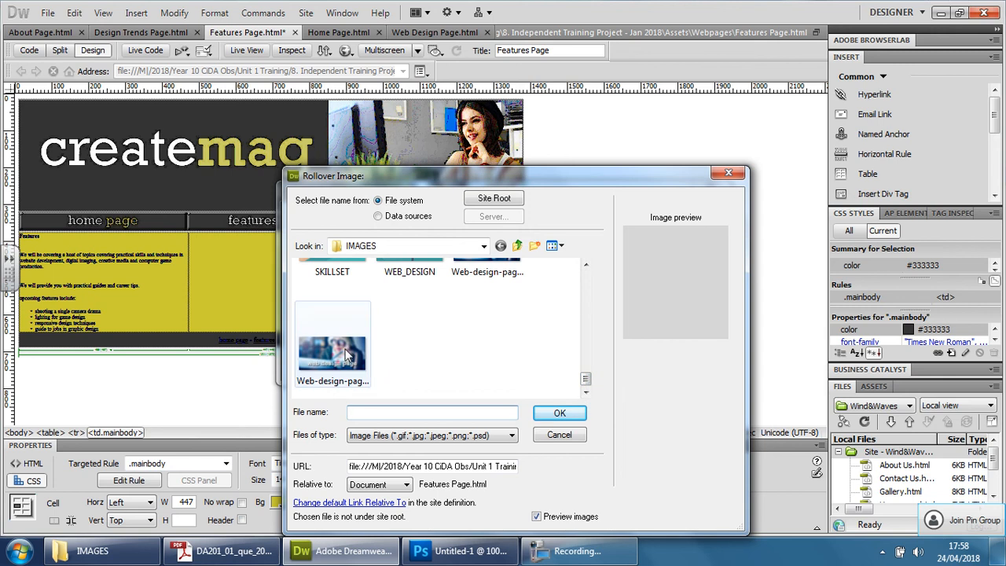
click(345, 350)
click(560, 413)
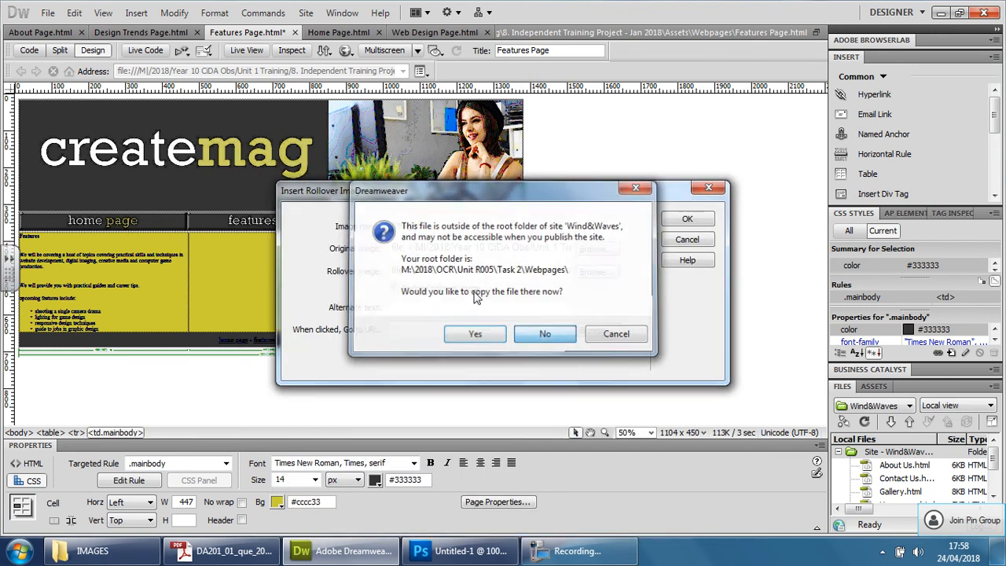
click(543, 330)
Insert the rollover image named "web design page" with the alternate text "Image of a young blonde girl working at her computer"
double_click(450, 226)
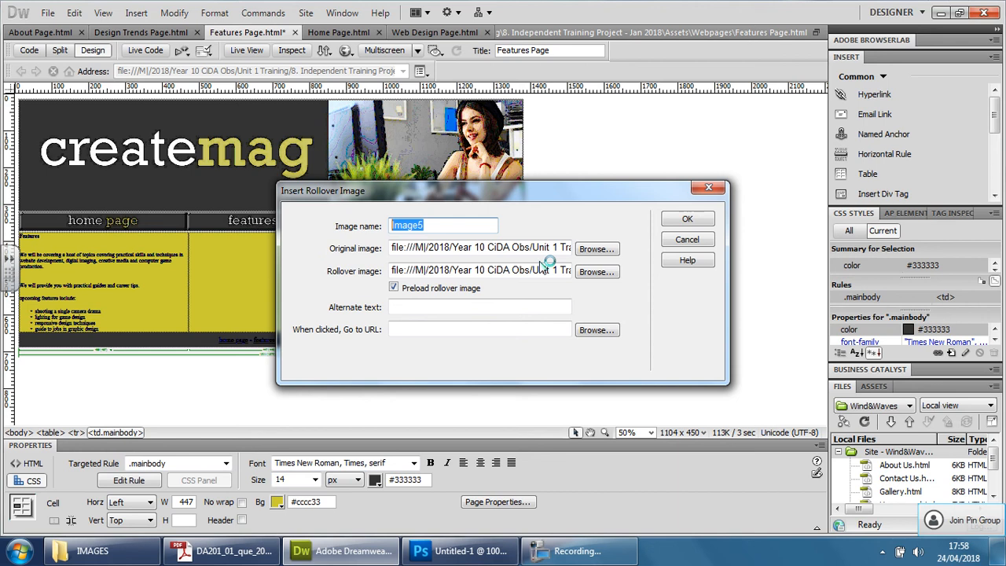
text(web design p)
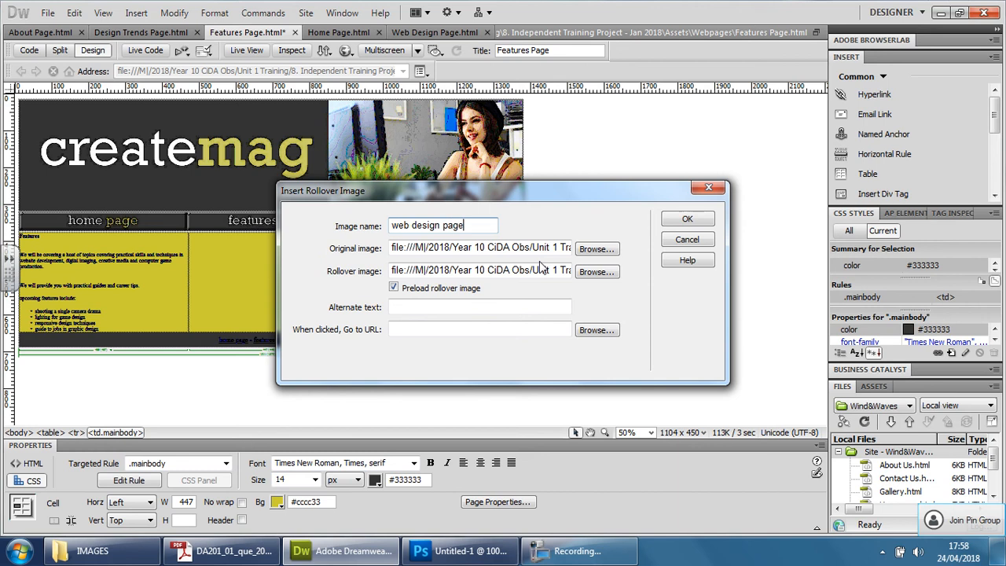
click(481, 308)
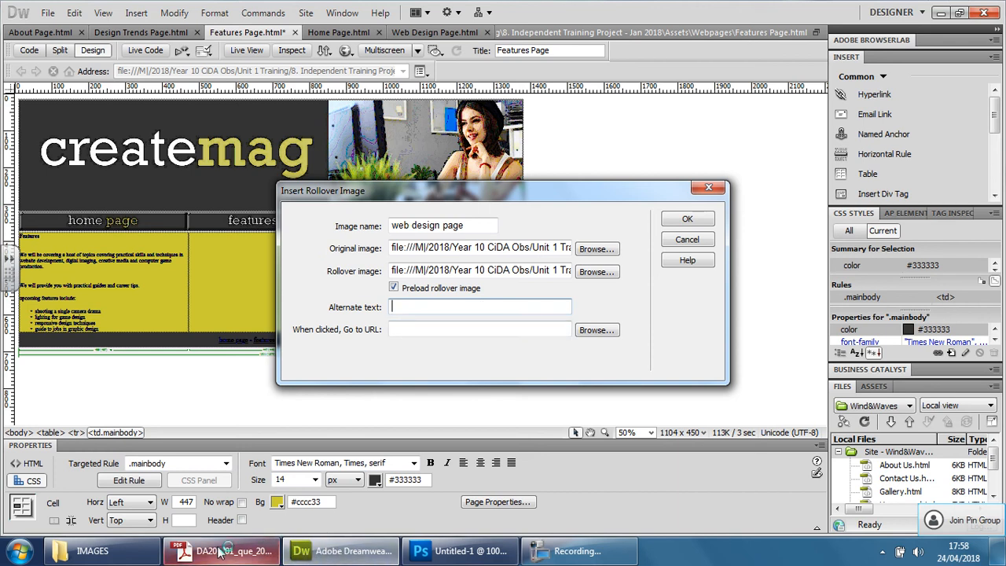
click(92, 551)
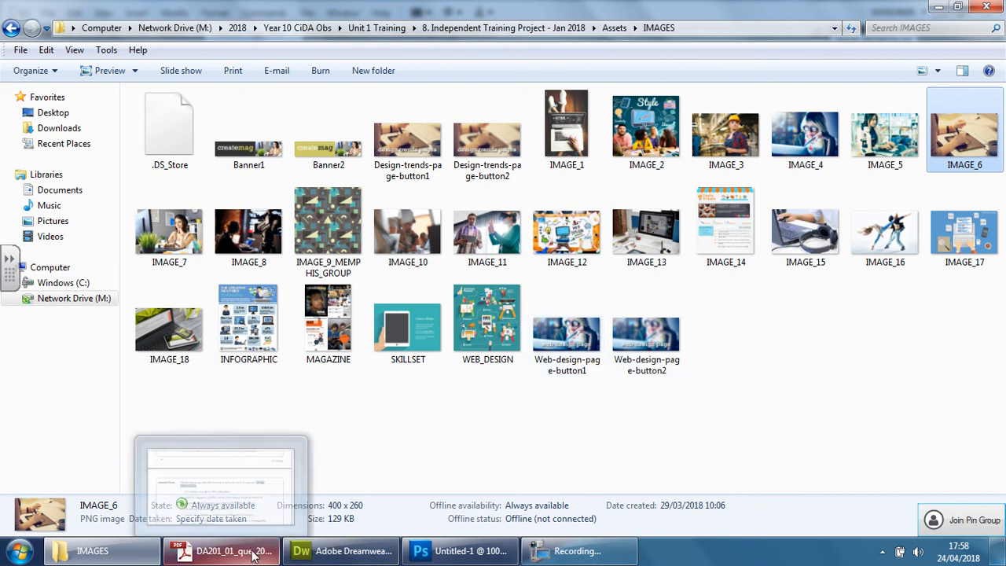
click(351, 551)
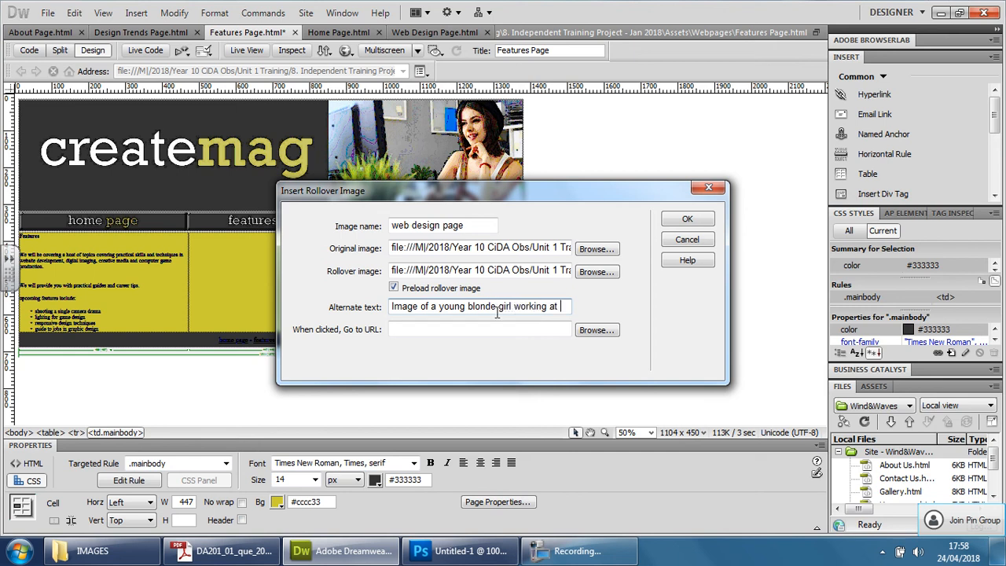
text(her comput)
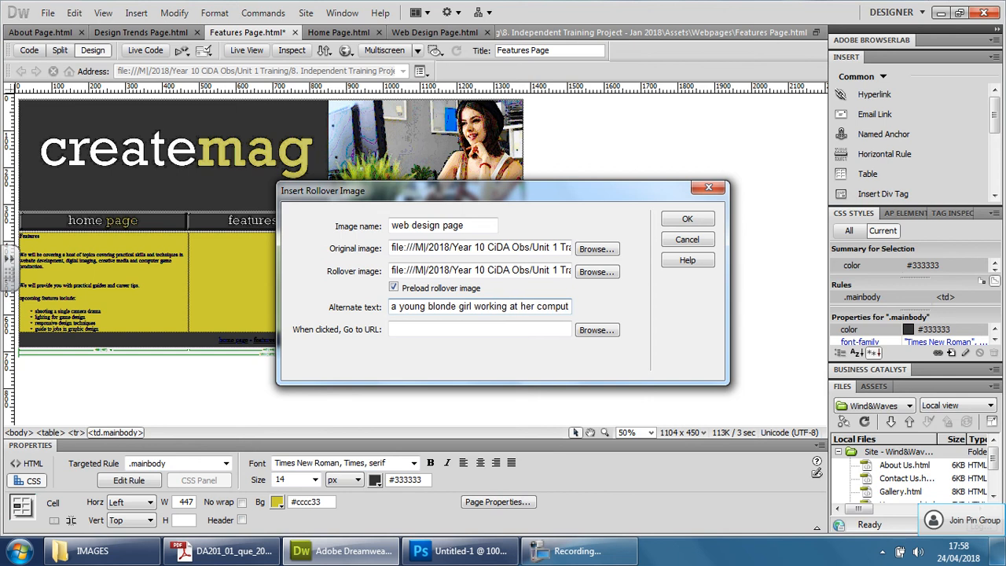
text(er)
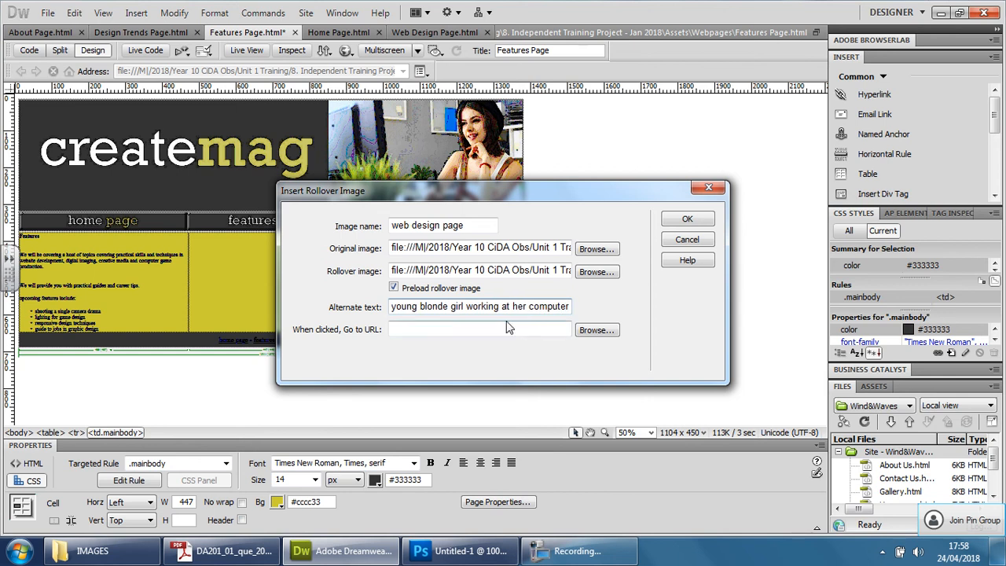
click(695, 220)
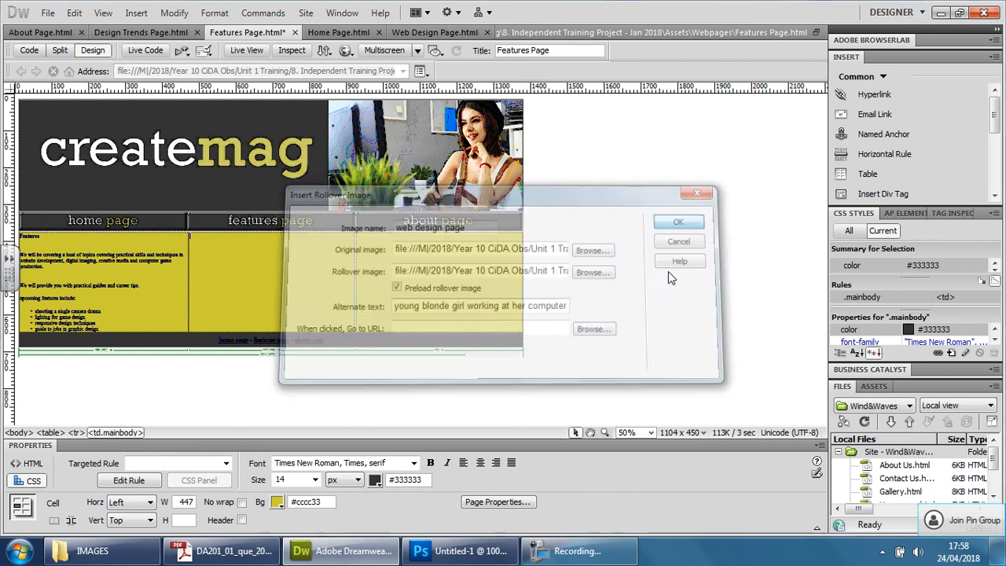
Narrow the middle column of the features page table to the width of the web design page image
click(352, 283)
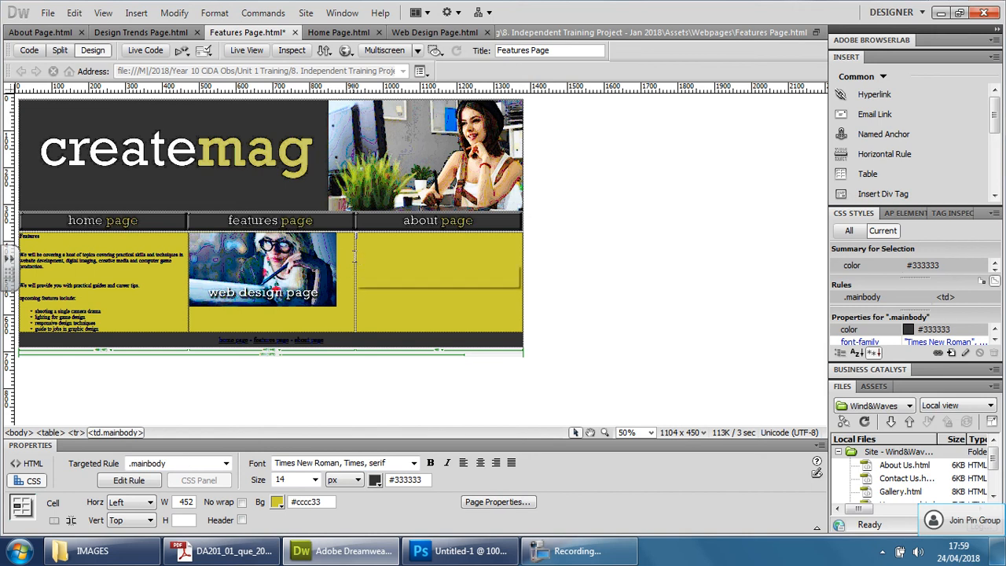
click(356, 257)
drag(356, 256, 337, 257)
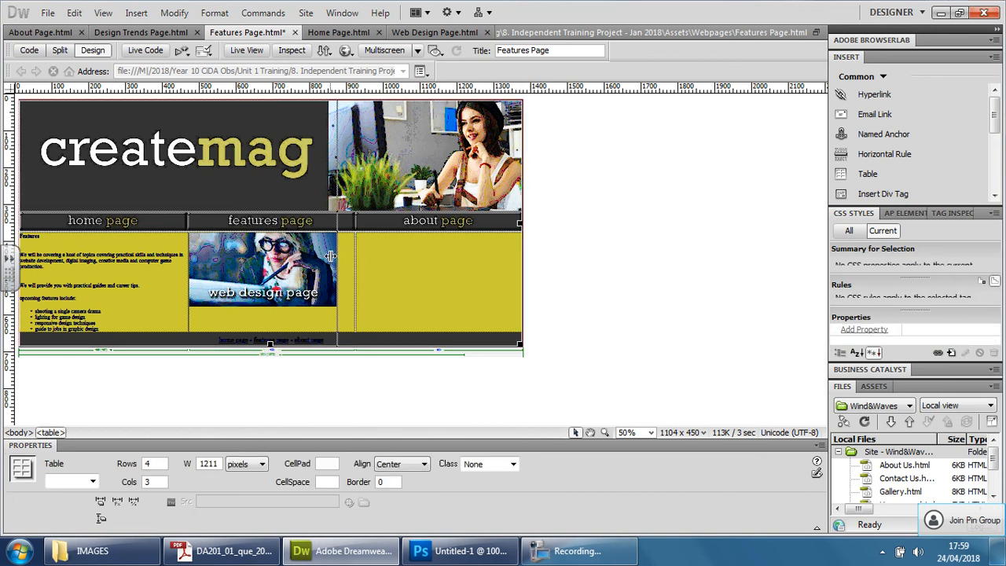
click(267, 268)
Start a rollover image in the empty third column with the first design trends page image as the original, without copying it to the site root
click(374, 268)
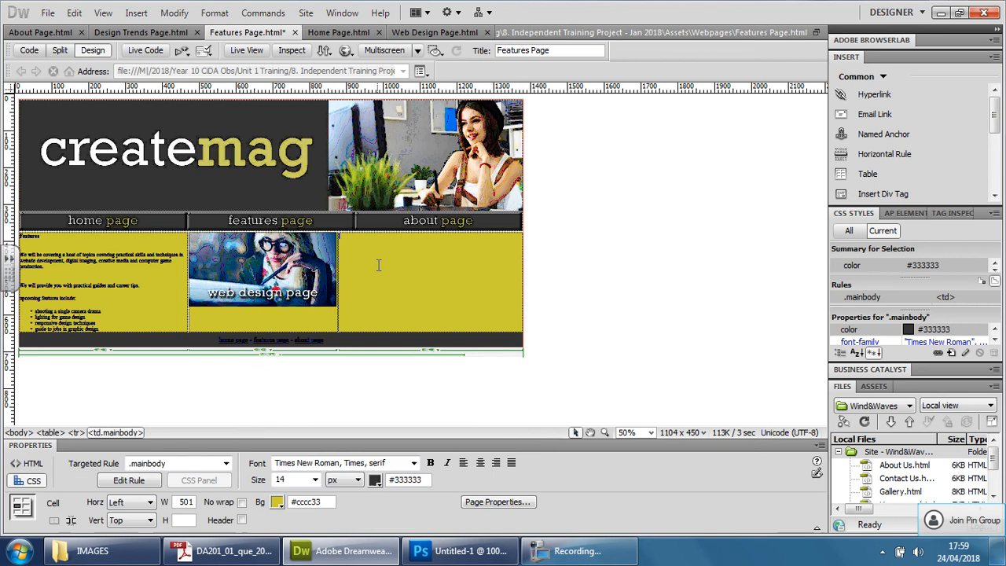
click(136, 12)
mouse_move(193, 61)
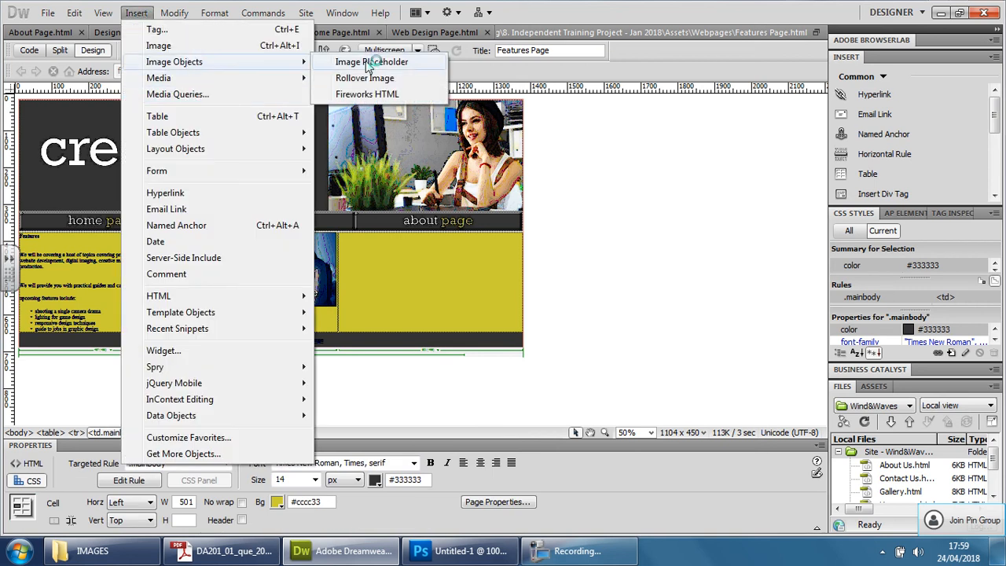
click(366, 77)
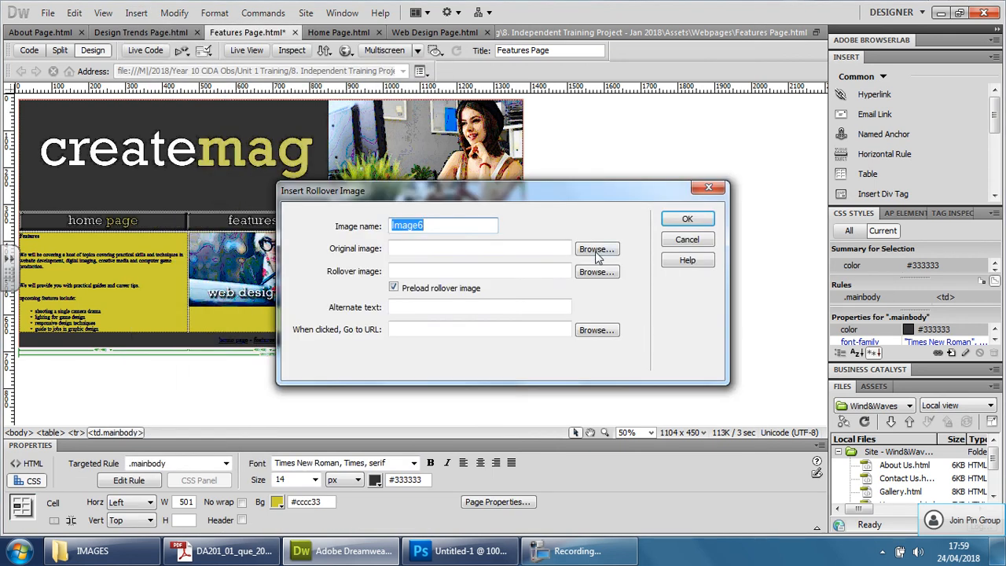
click(596, 249)
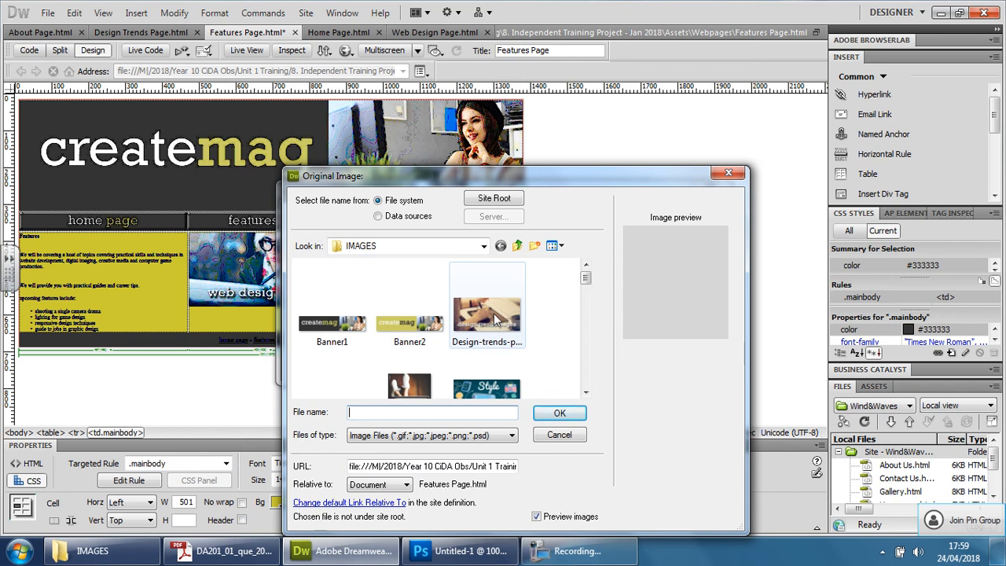
click(493, 313)
click(559, 412)
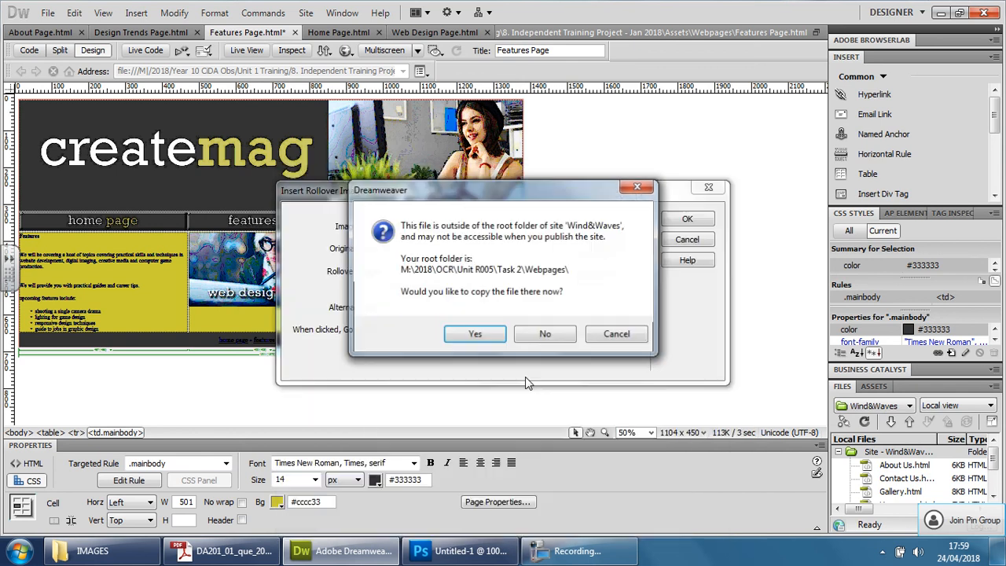
click(542, 335)
Set Design-trends-page-button2 from the IMAGES folder as the rollover image, without copying it to the site root
click(597, 270)
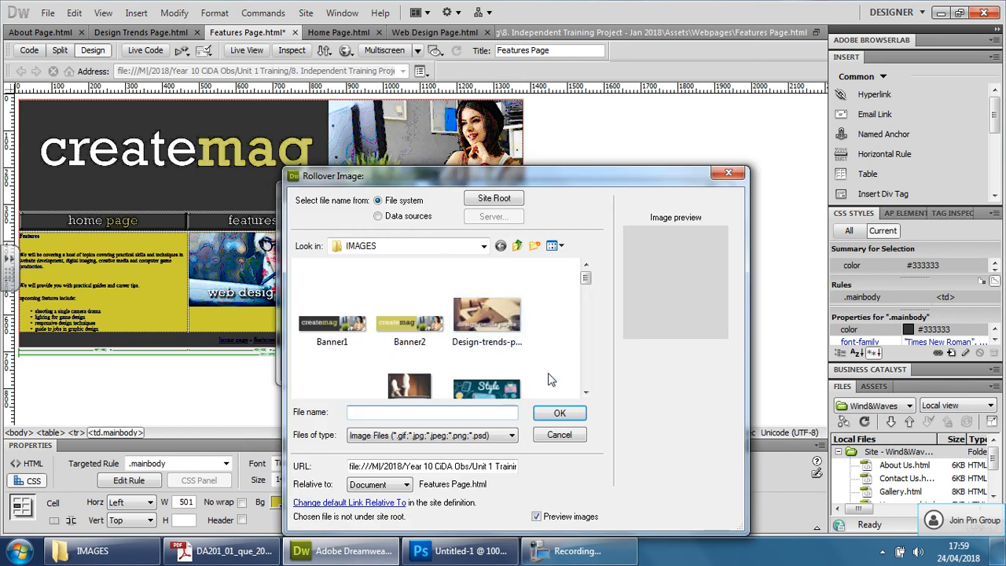
scroll(566, 385, down, 1)
click(331, 361)
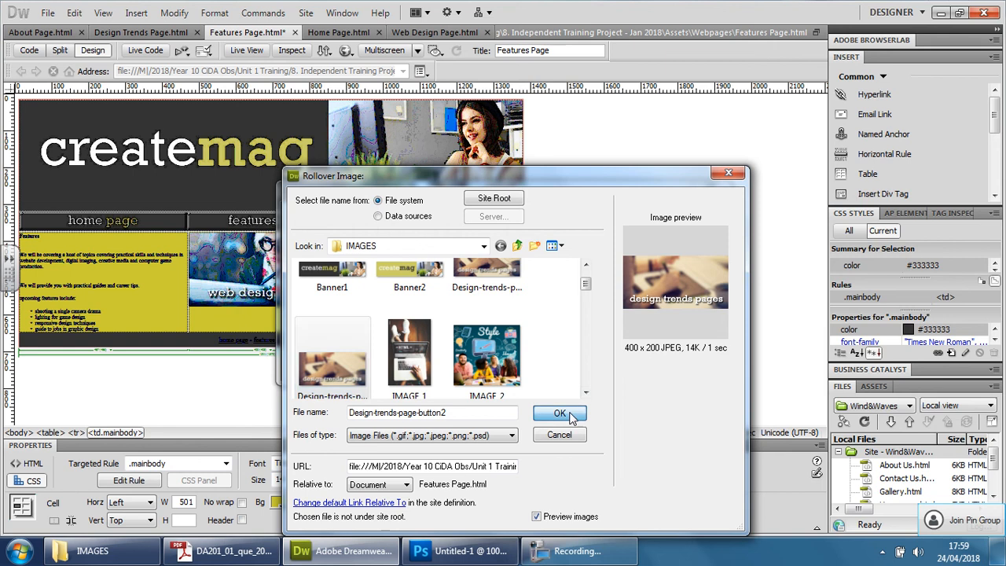
click(572, 417)
click(550, 335)
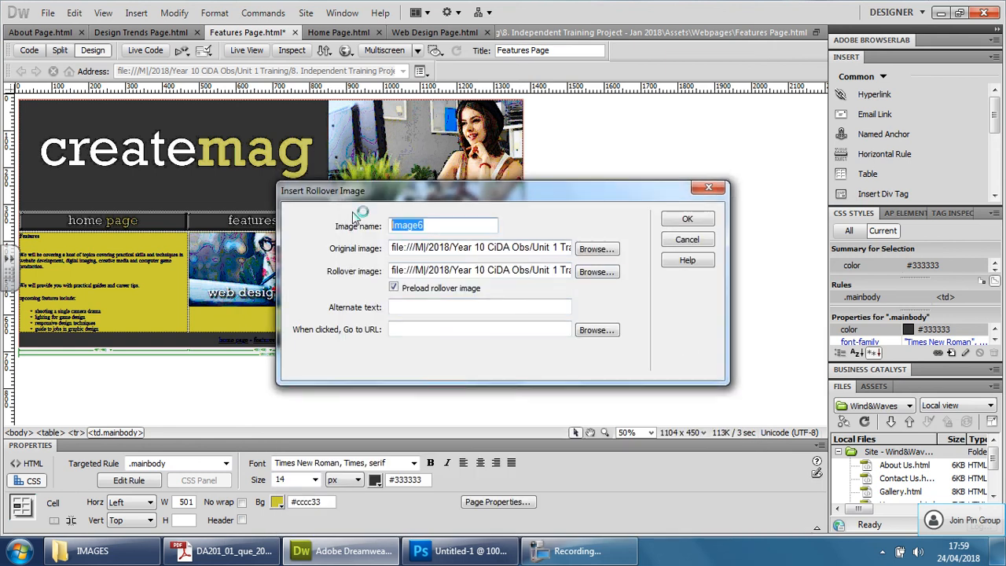
Insert the rollover image named "design trends page button" with the alternate text "Image of someone usinga graphics tablet"
text(design trends)
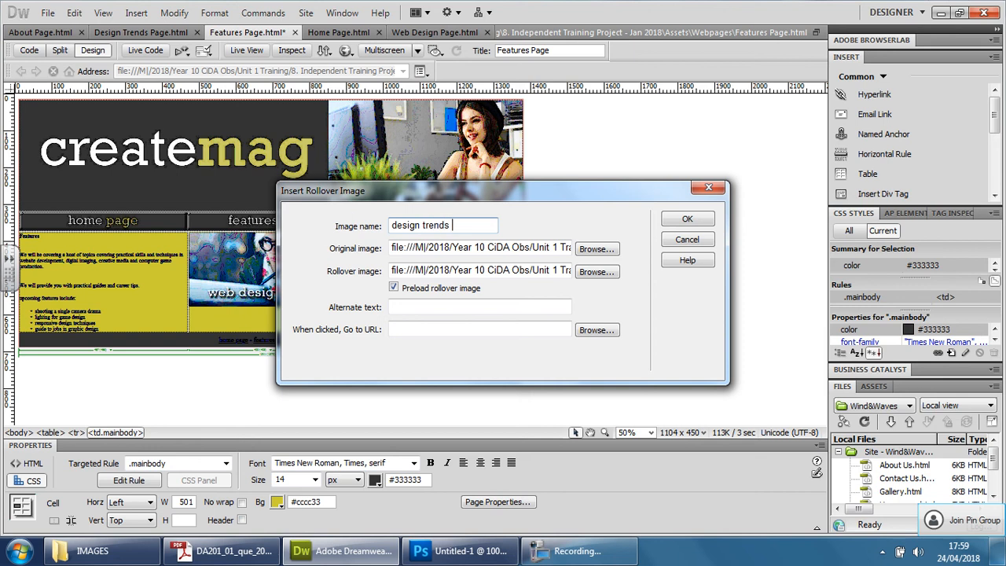
text( page button)
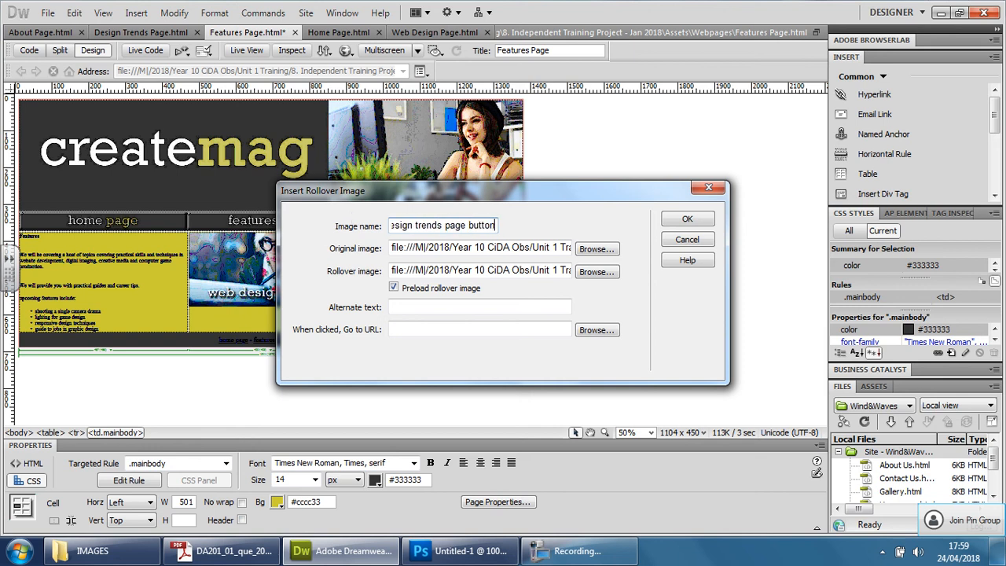
click(414, 308)
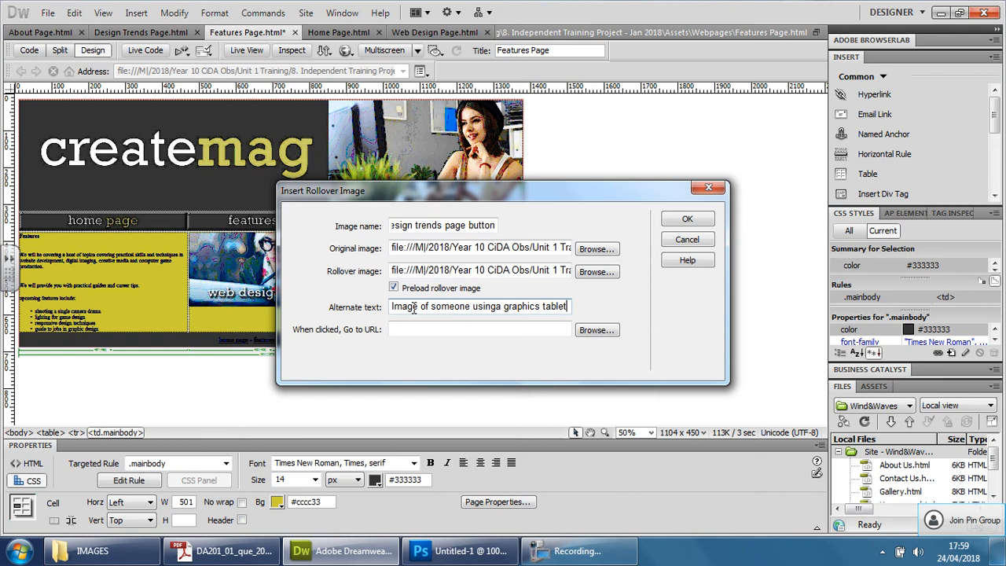
click(690, 219)
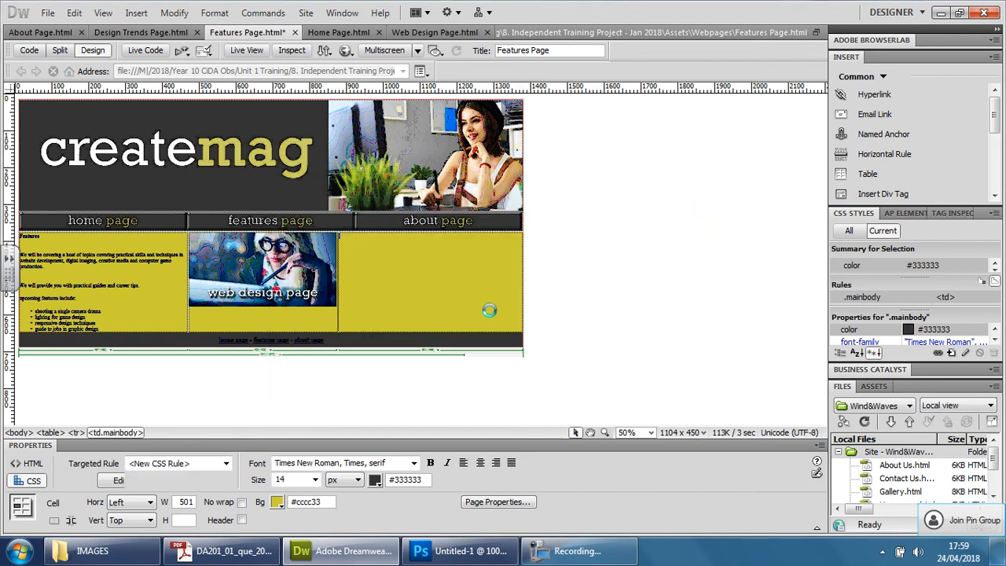
click(488, 306)
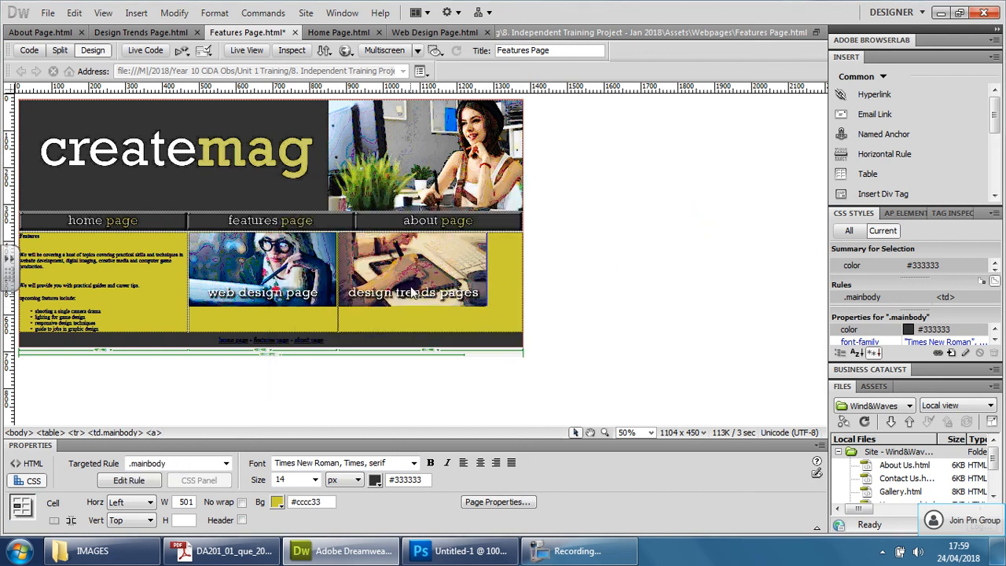
Switch to the DA201_01_que_20180202.pdf brief in Adobe Acrobat Pro and examine the Internal links requirements for the images and the features page box
click(224, 551)
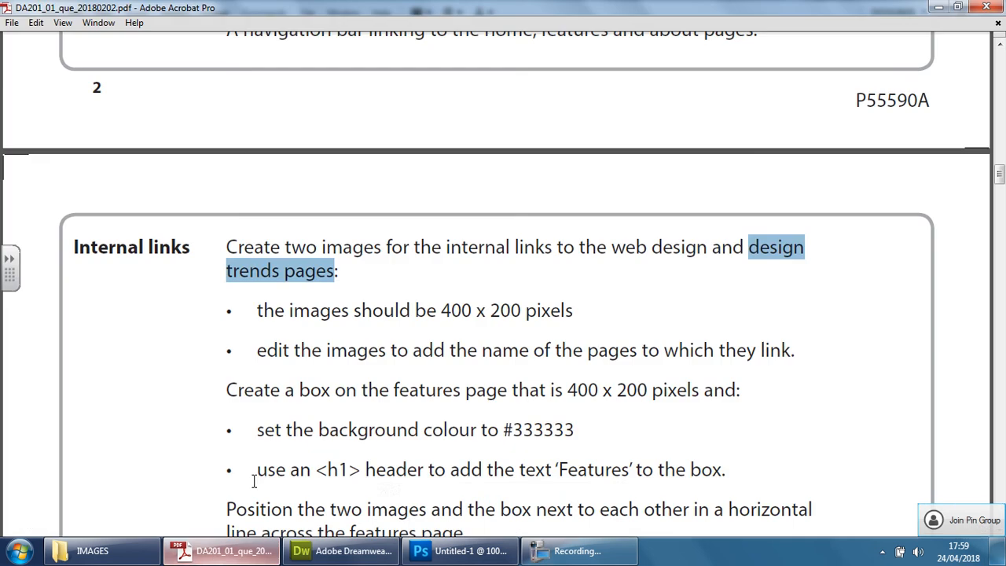
drag(258, 308, 637, 350)
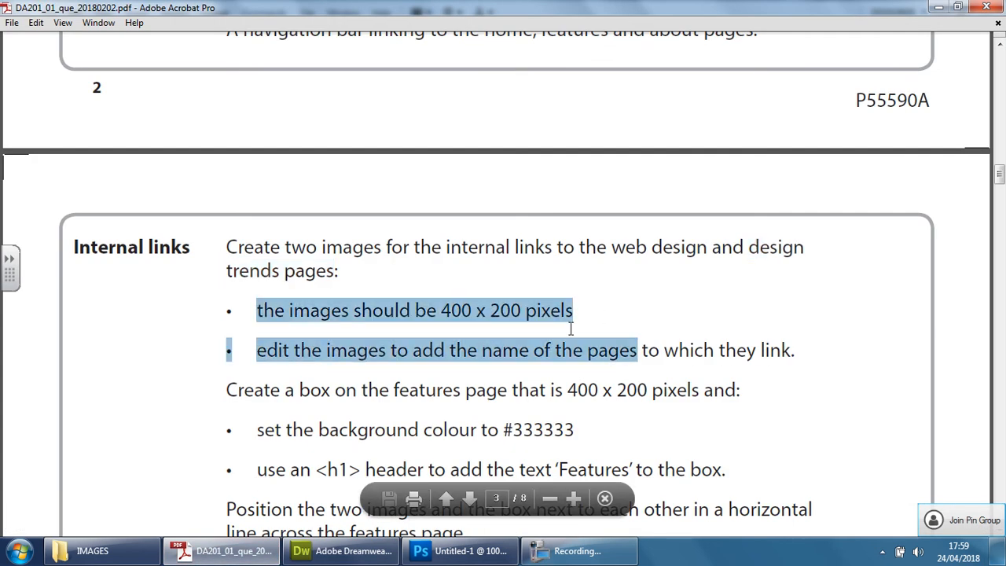
drag(327, 350, 834, 353)
click(534, 350)
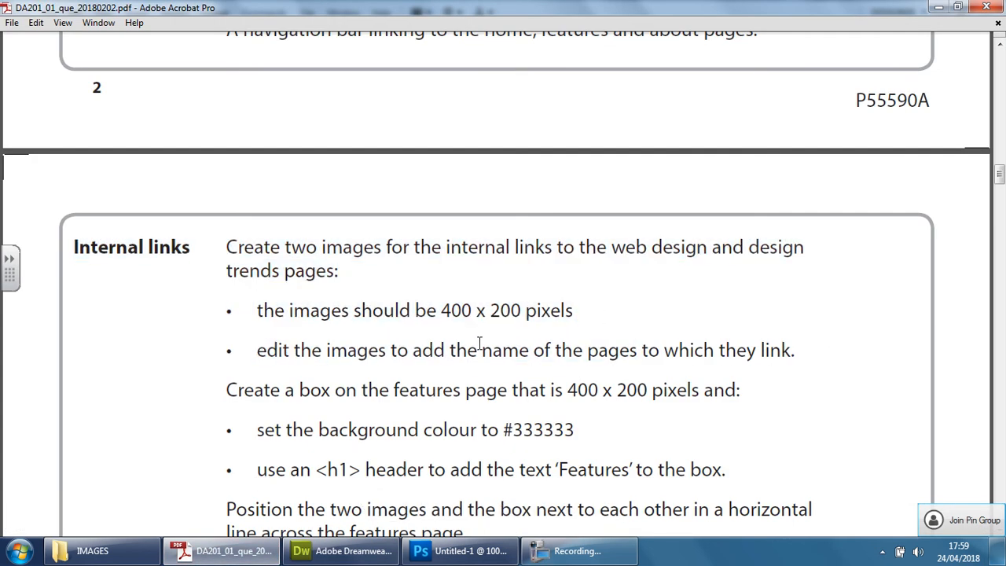
scroll(479, 343, down, 1)
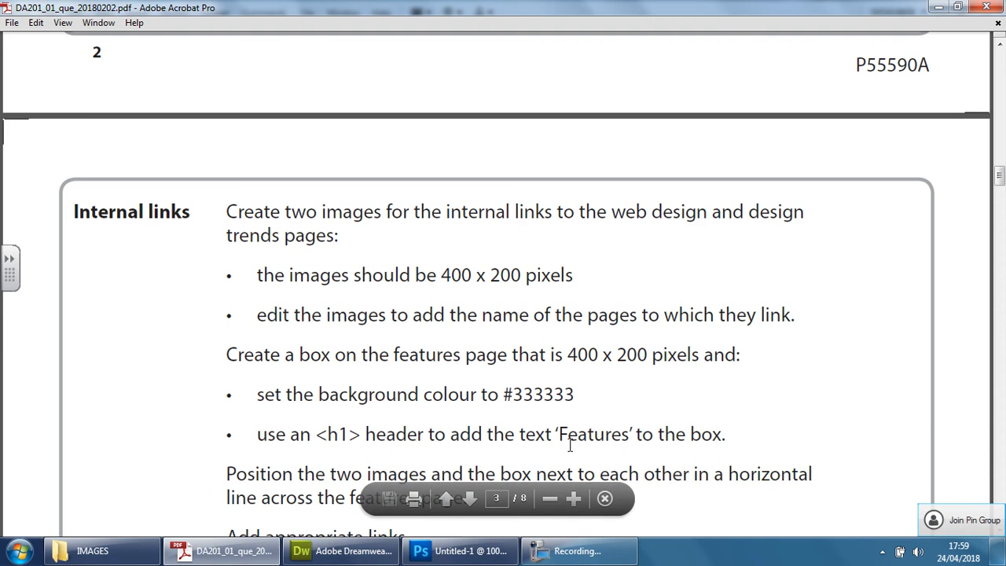
scroll(386, 407, down, 1)
scroll(386, 407, down, 1)
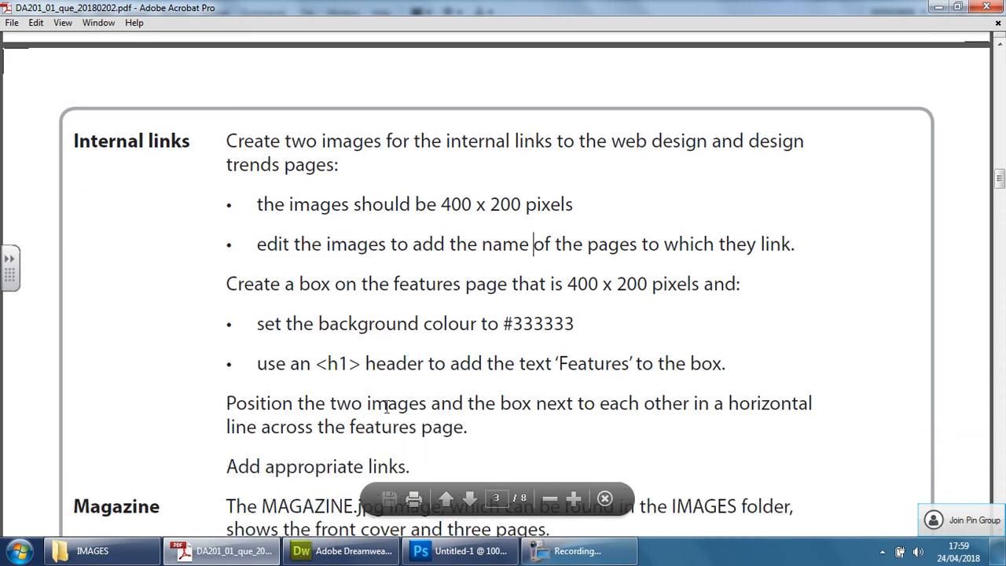
drag(223, 283, 713, 363)
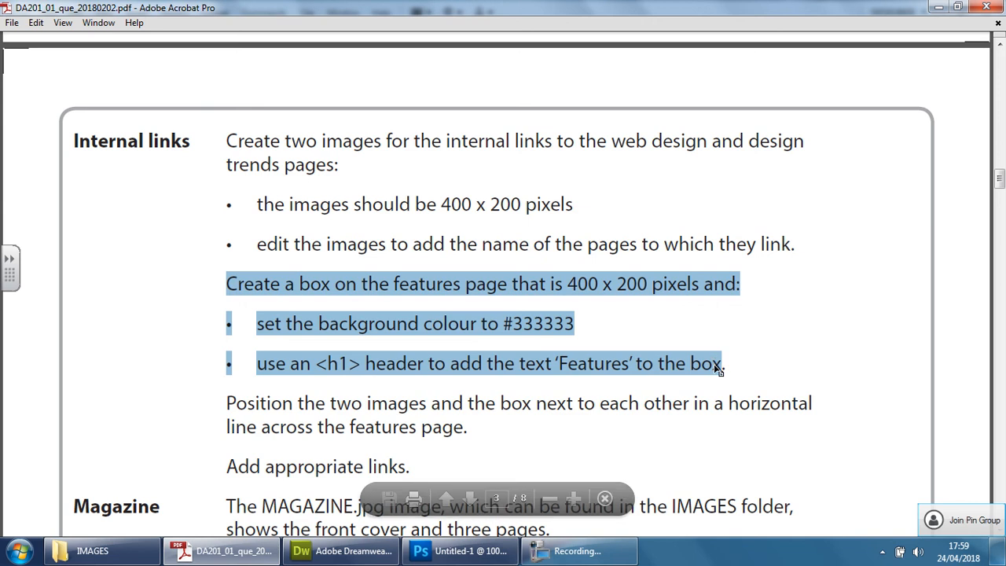
click(579, 551)
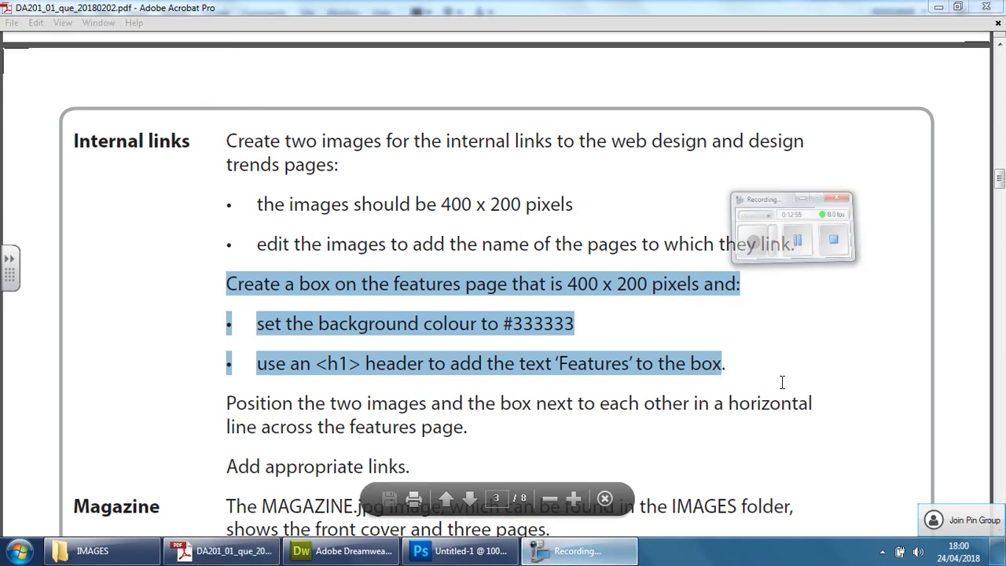